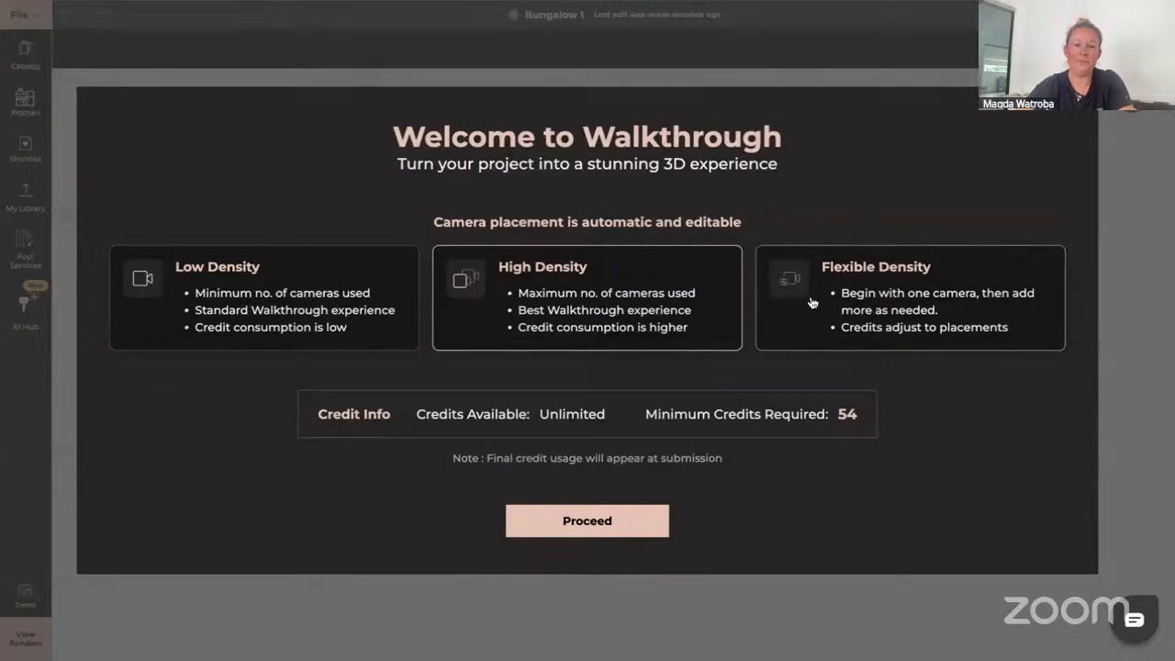
Choose High Density camera placement for the walkthrough and proceed to the camera editor
click(232, 291)
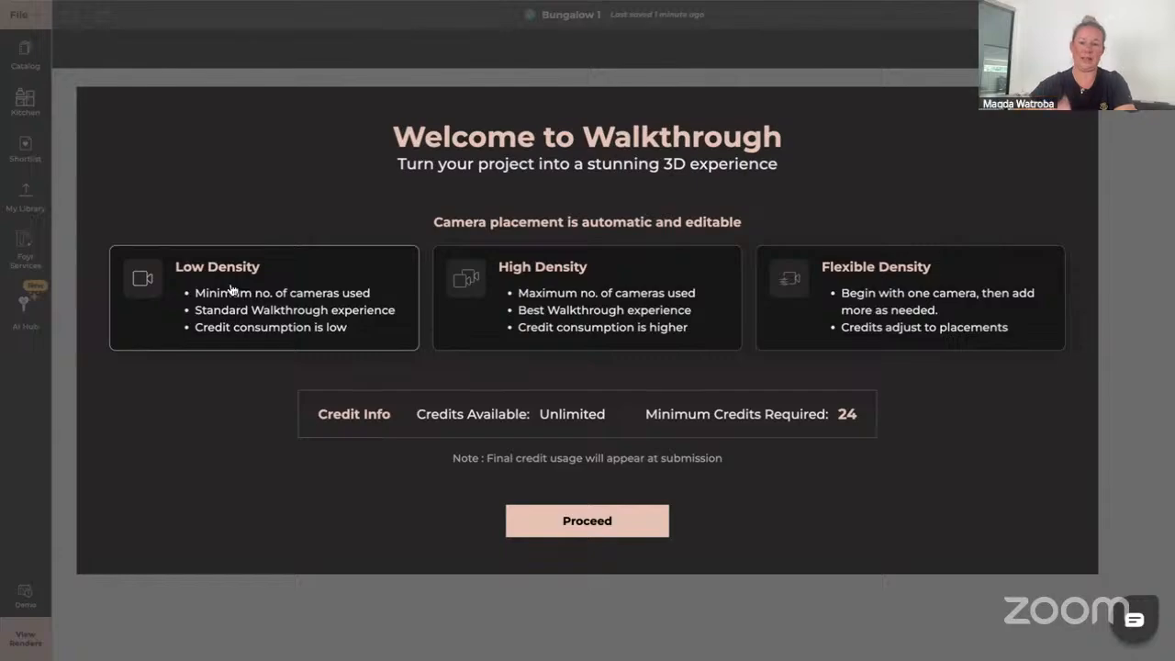
click(580, 298)
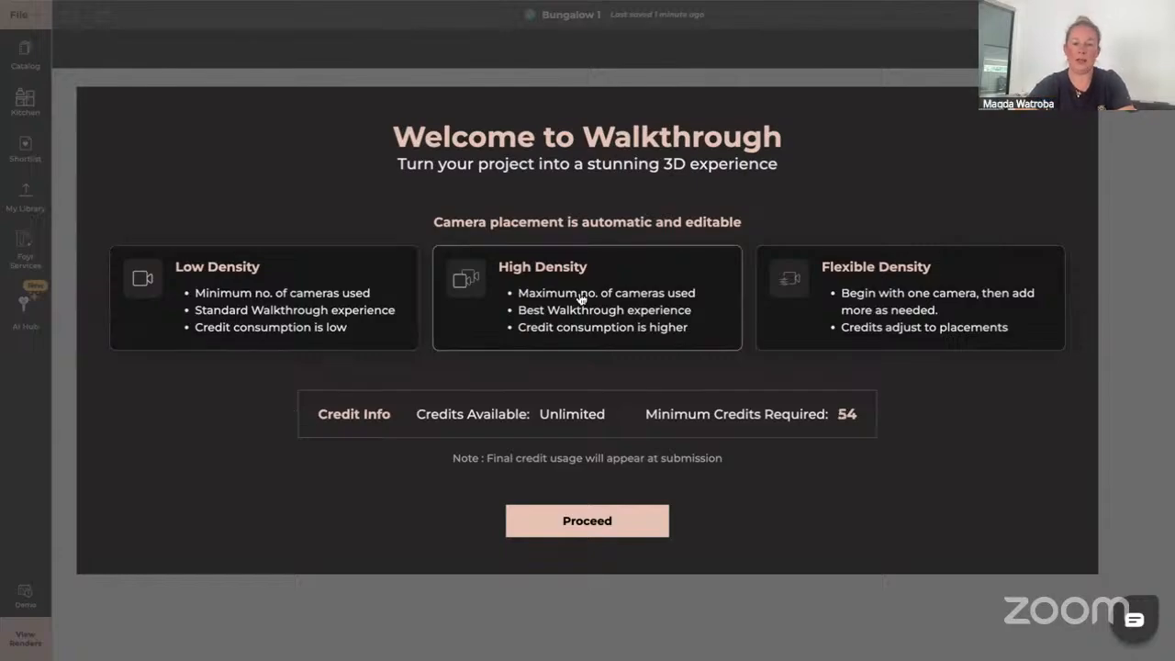
click(592, 523)
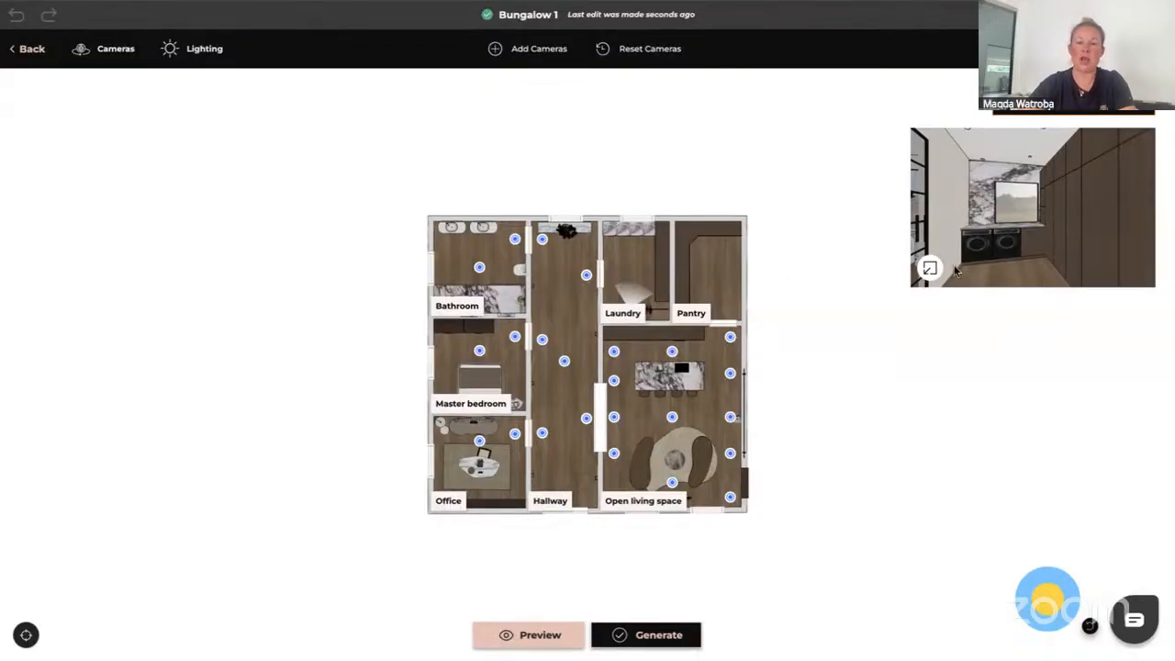
Move the hallway camera beside the Office down to the lower end of the hallway
drag(989, 220, 1164, 202)
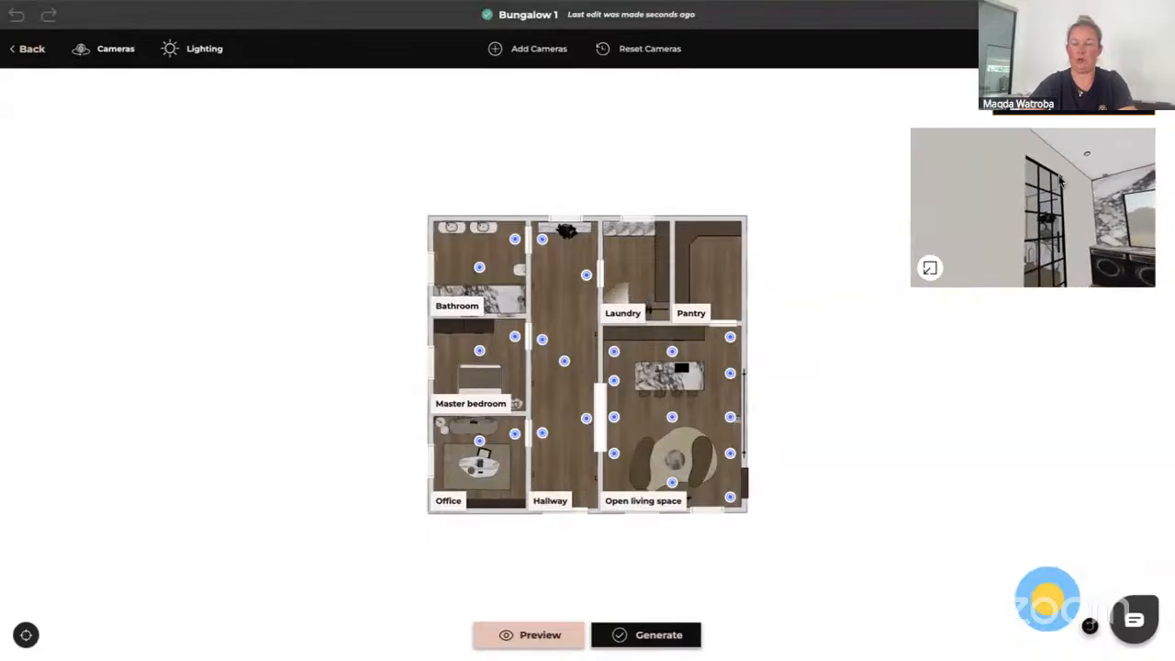
drag(1088, 206, 892, 230)
drag(991, 240, 997, 325)
drag(1013, 237, 954, 261)
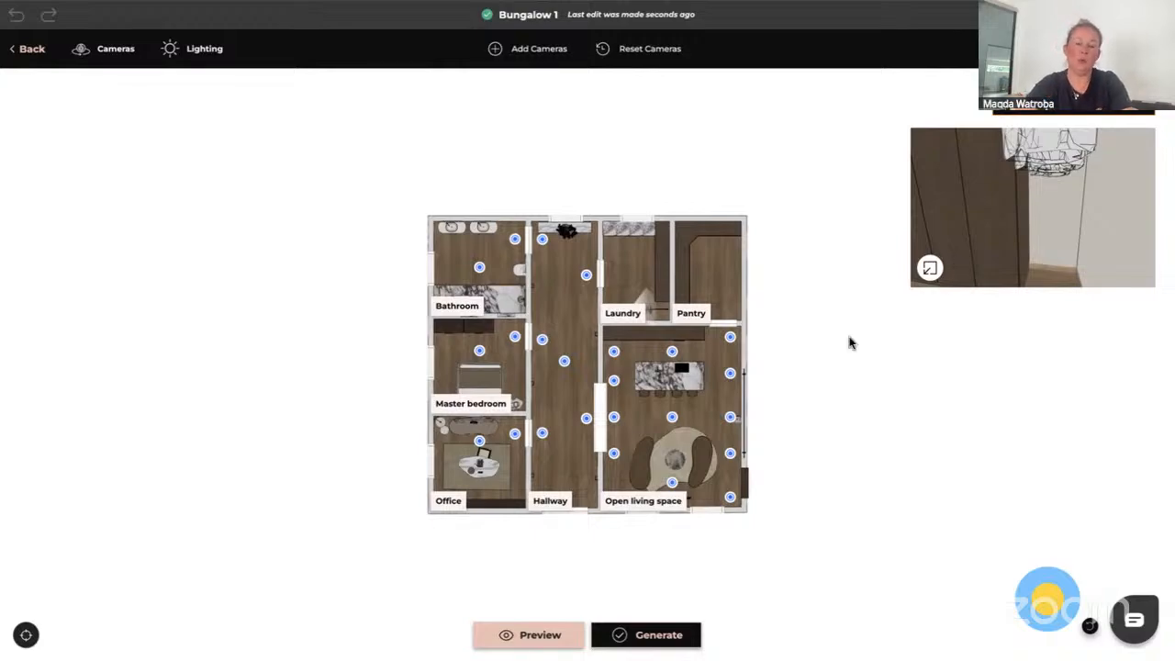
click(542, 434)
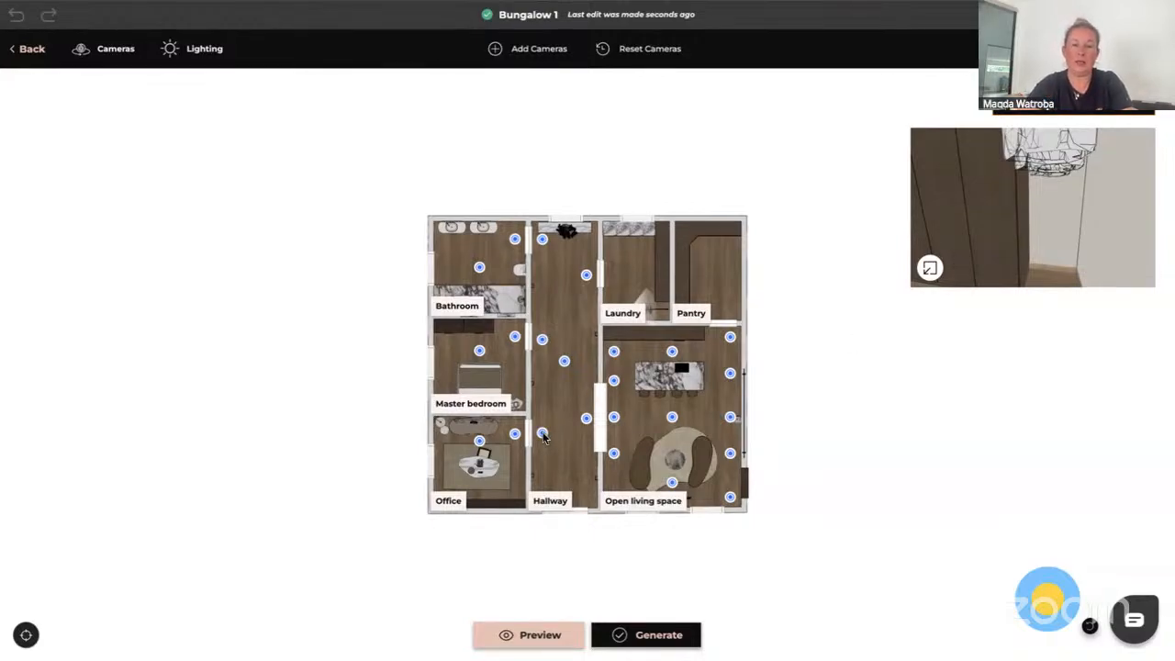
drag(542, 434, 566, 479)
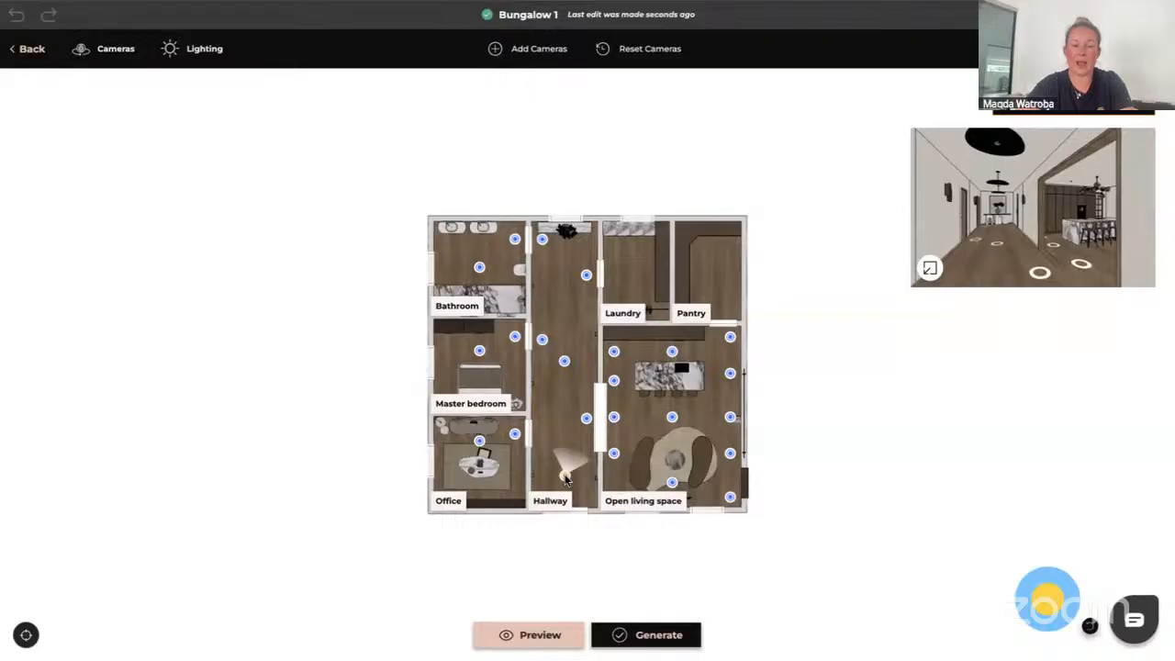
drag(566, 479, 564, 473)
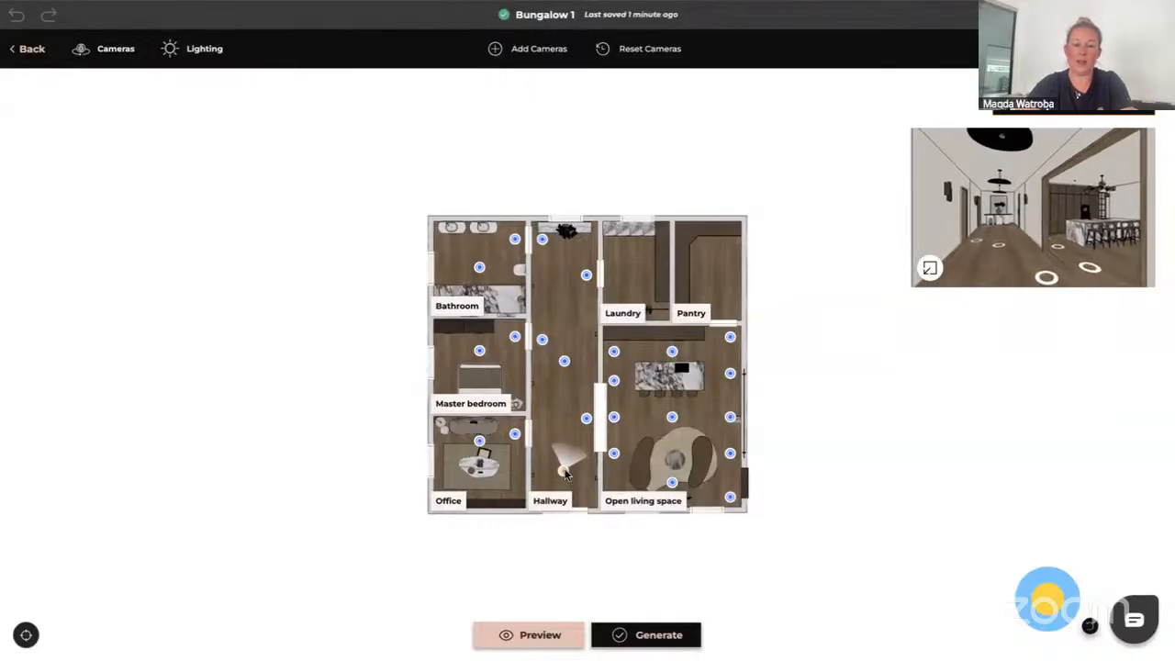
Move the hallway camera by the Laundry door onto the hallway's centre line
drag(590, 278, 564, 281)
click(565, 283)
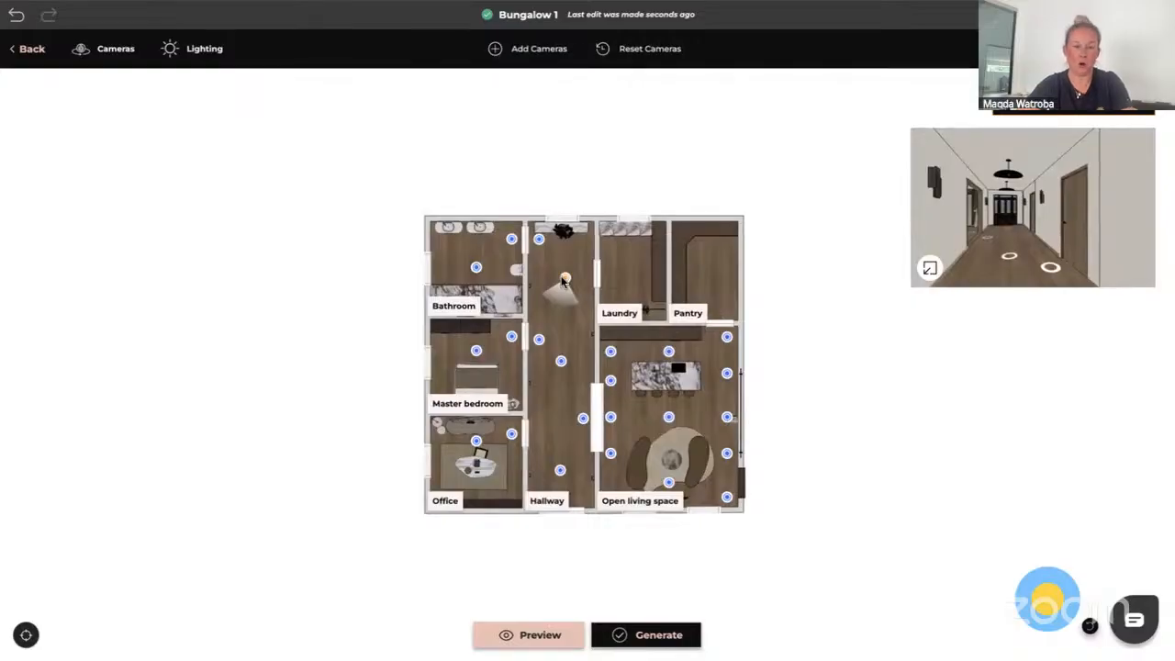
mouse_move(562, 280)
mouse_down()
mouse_move(558, 332)
mouse_move(558, 261)
mouse_move(562, 313)
mouse_up()
drag(564, 328, 560, 320)
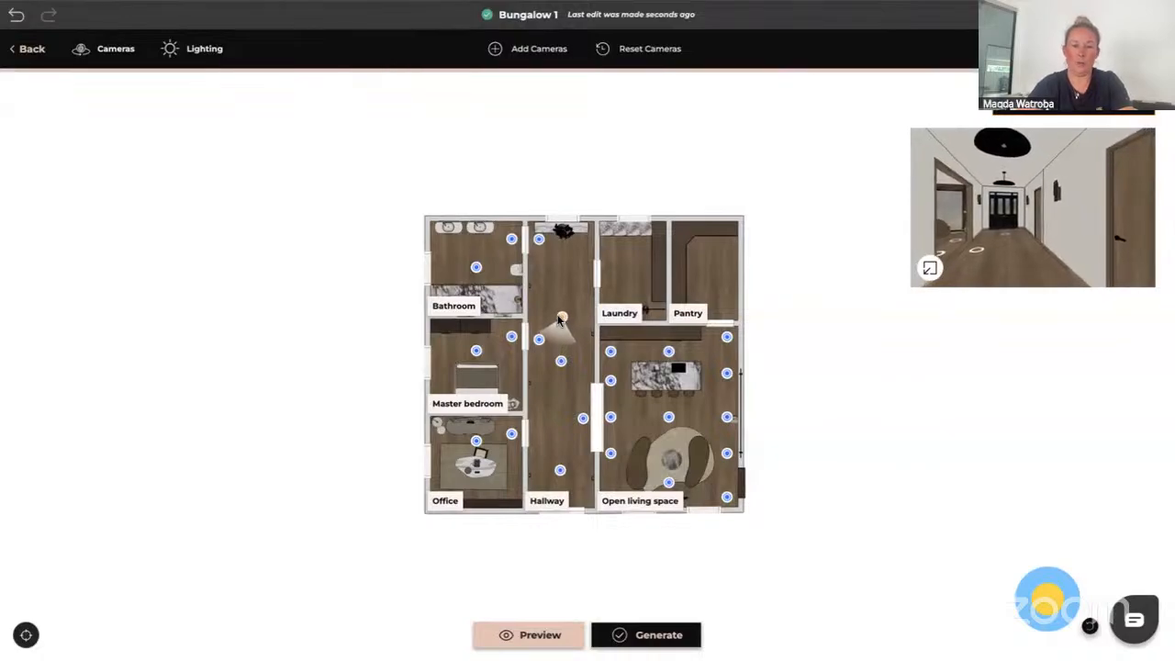
Try to delete the camera at the top of the hallway
click(538, 242)
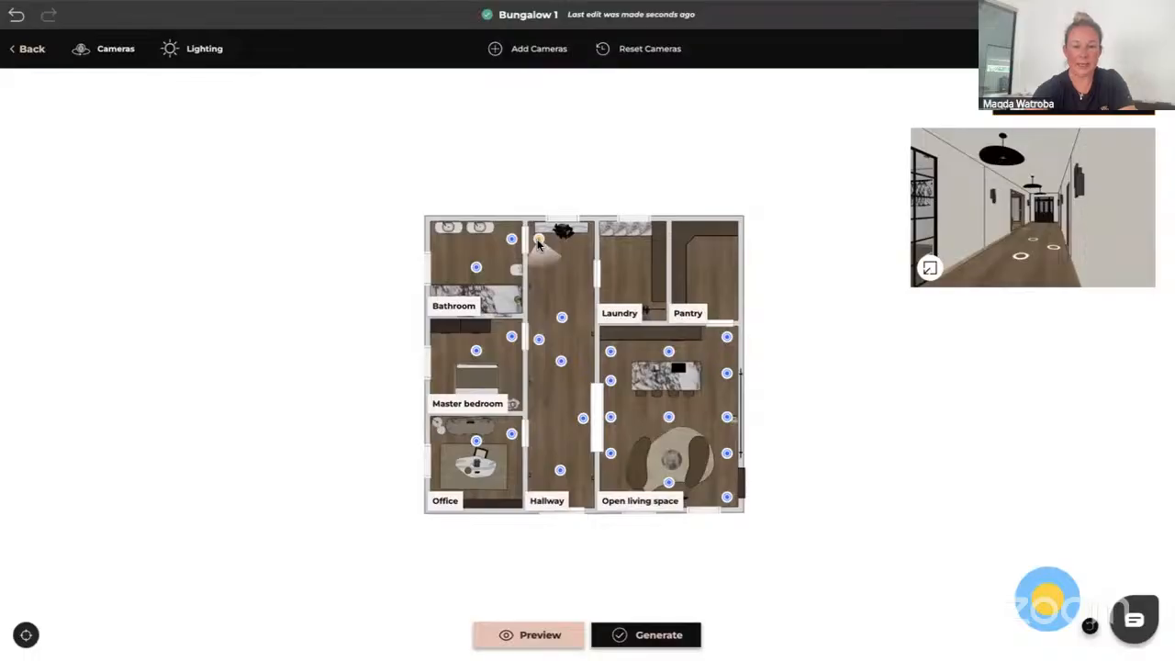
key(Delete)
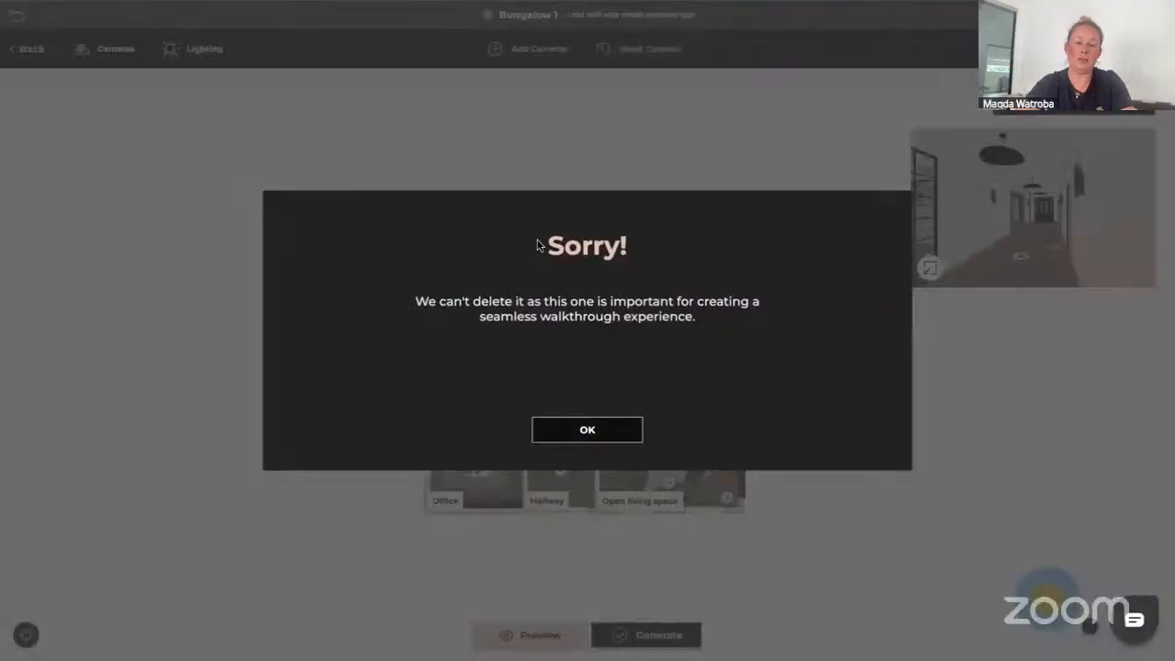
click(589, 430)
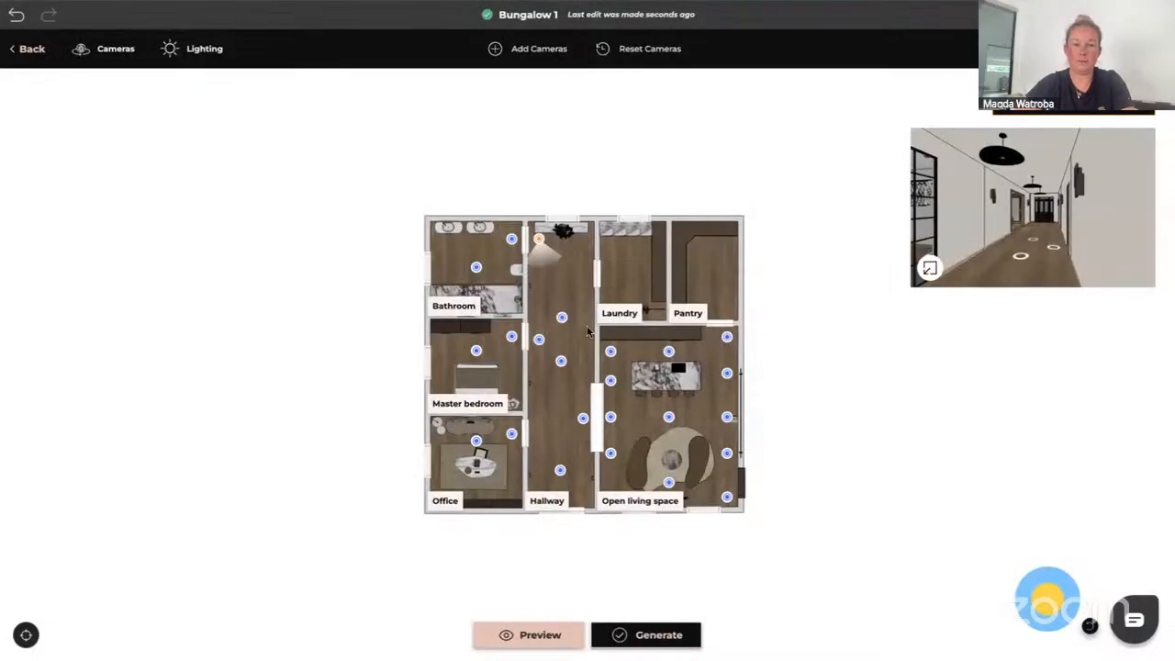
Delete the hallway camera beside the Master bedroom door
click(539, 341)
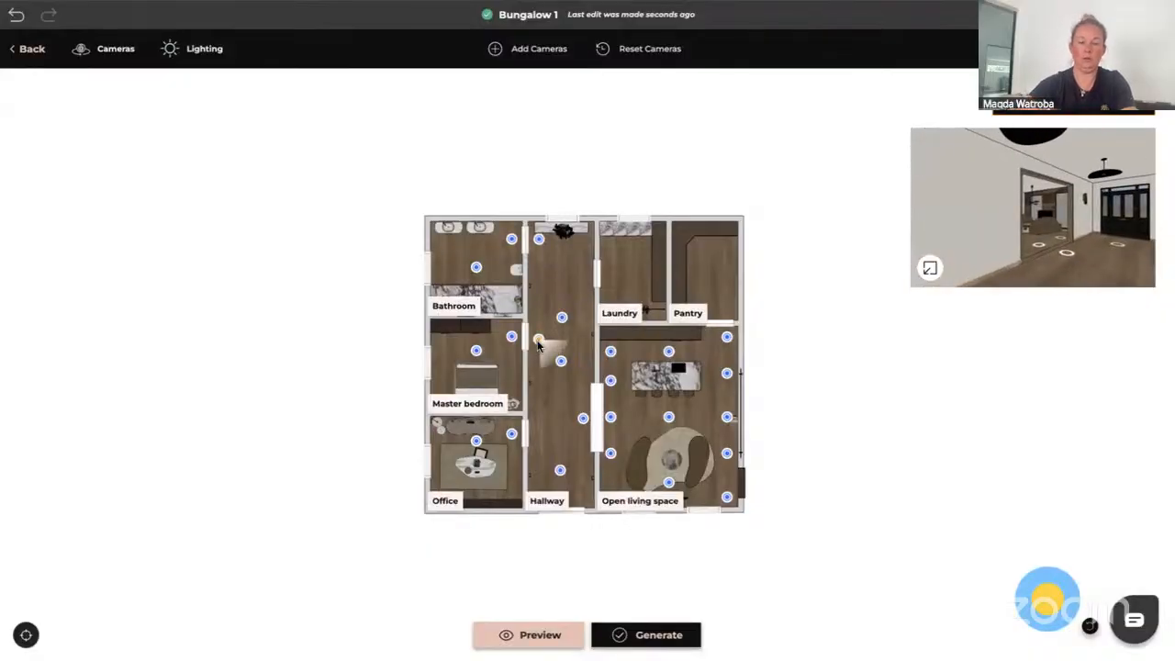
key(Delete)
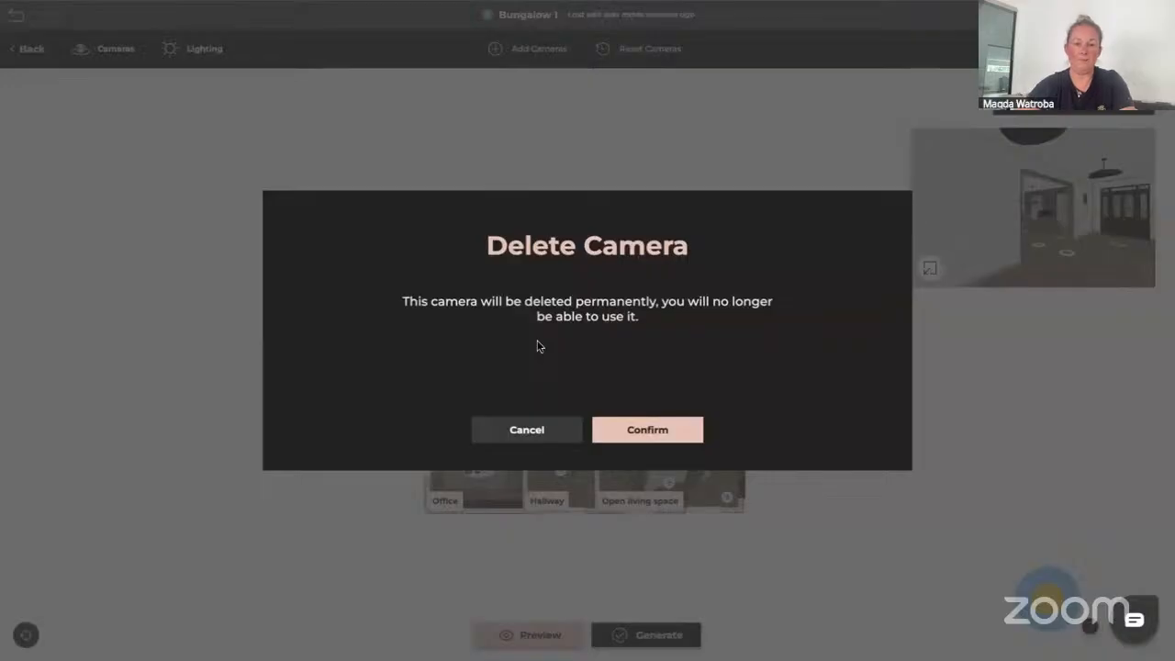
click(652, 431)
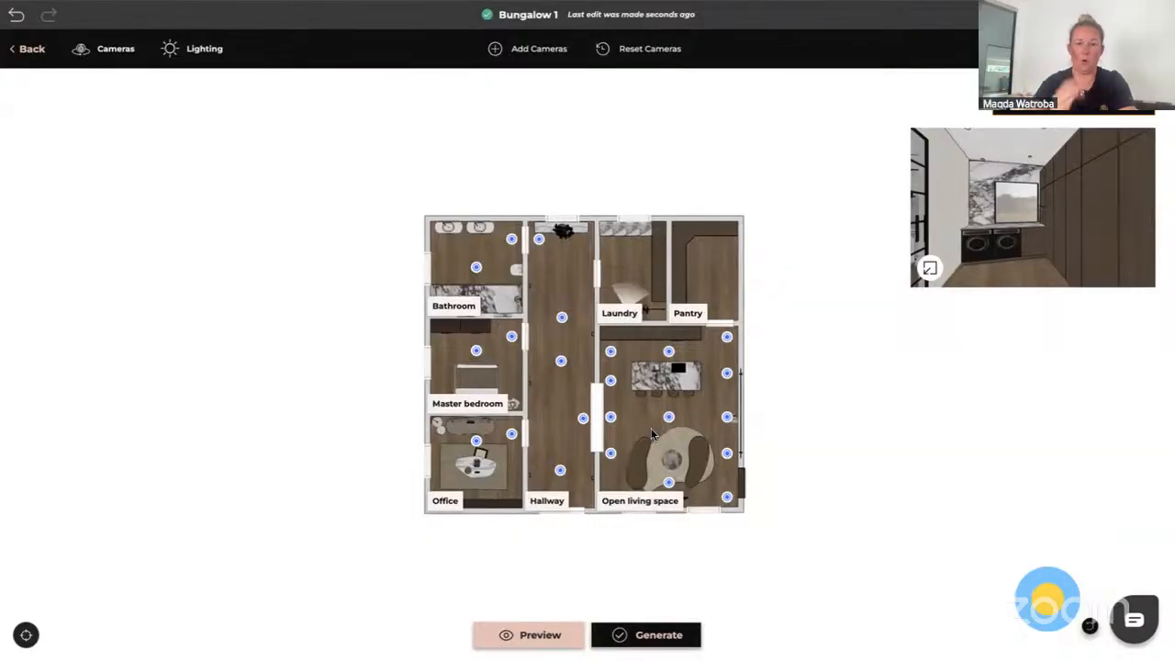
Delete the hallway camera opposite the Laundry
click(561, 319)
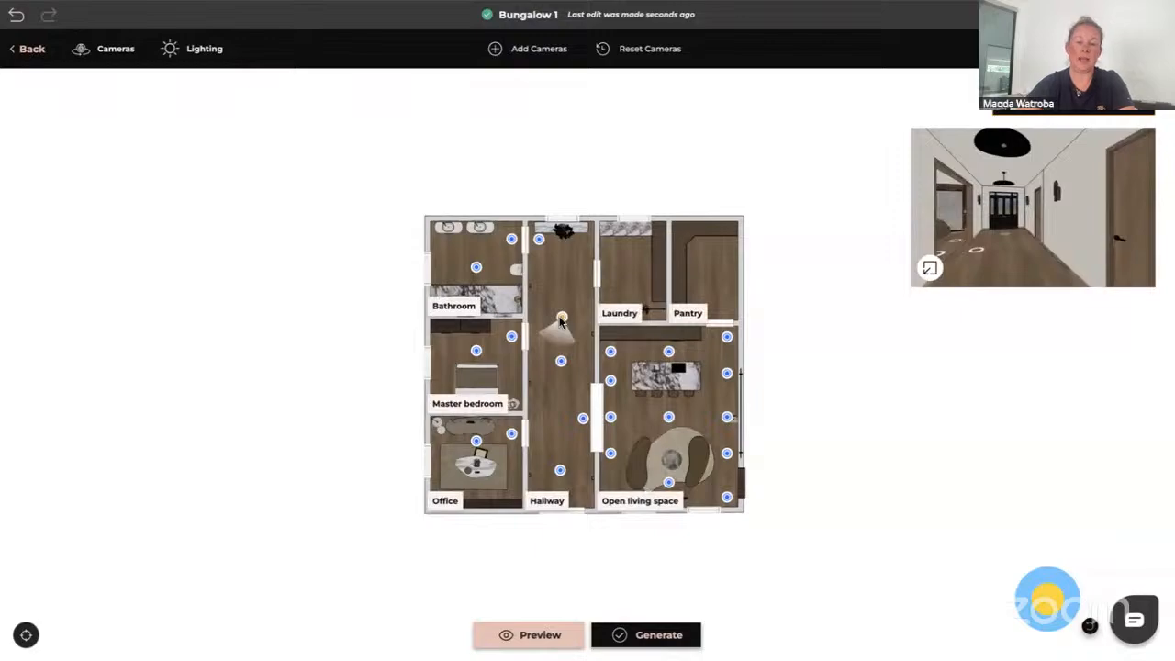
key(Delete)
click(647, 433)
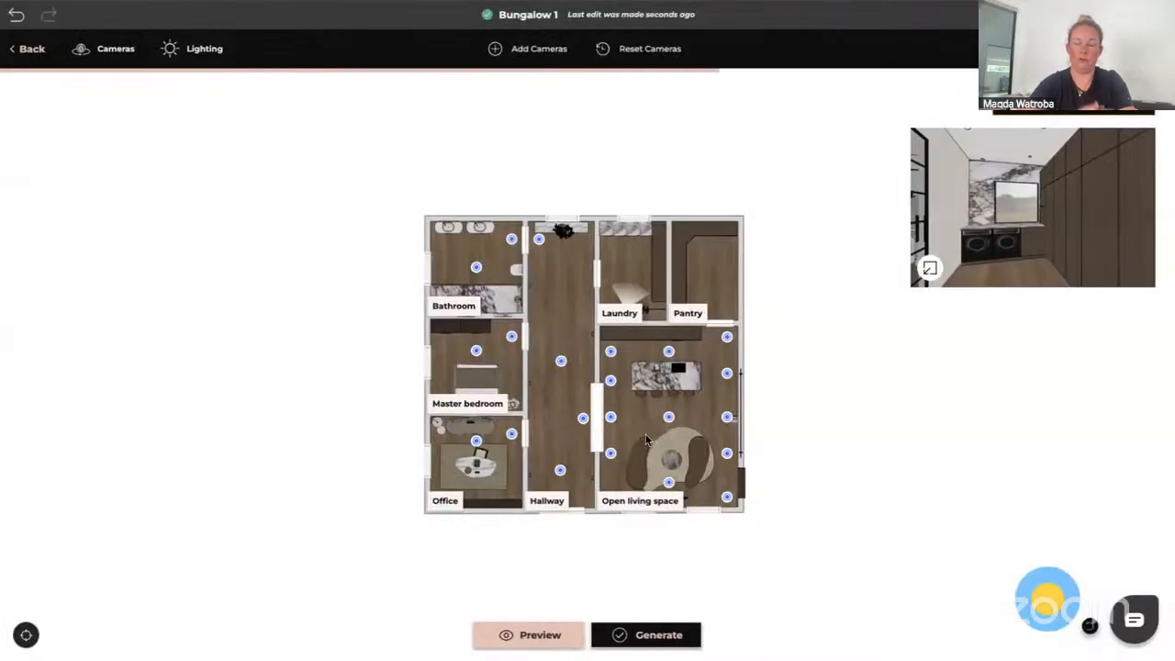
Try to delete the camera in the middle of the hallway
click(561, 362)
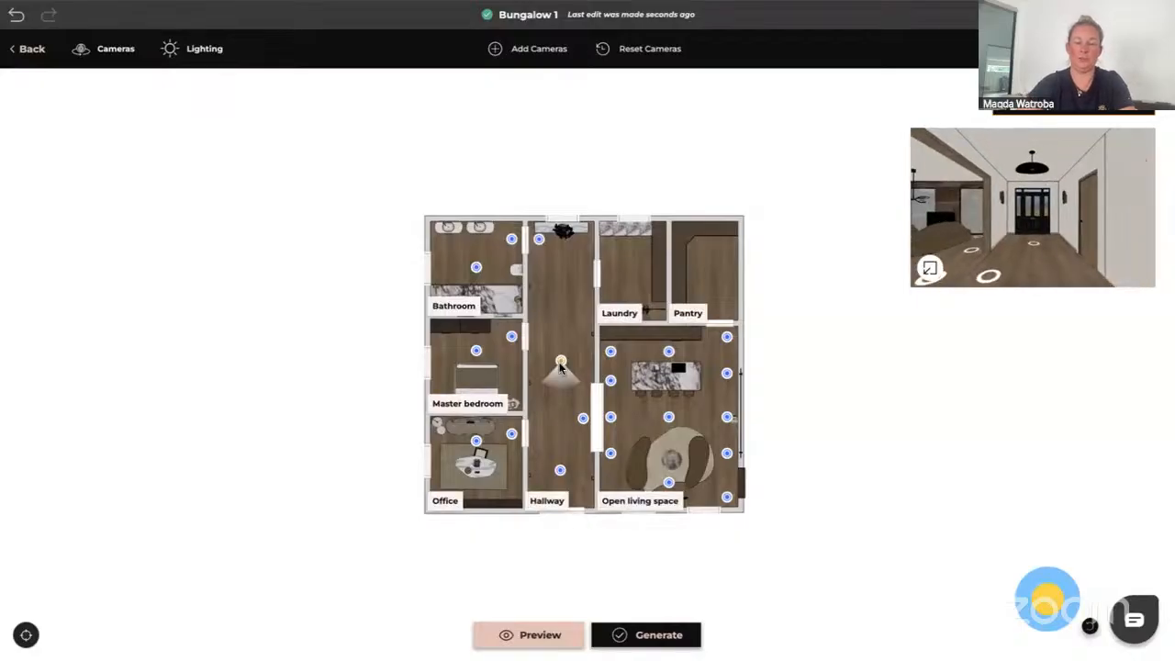
key(Delete)
click(598, 427)
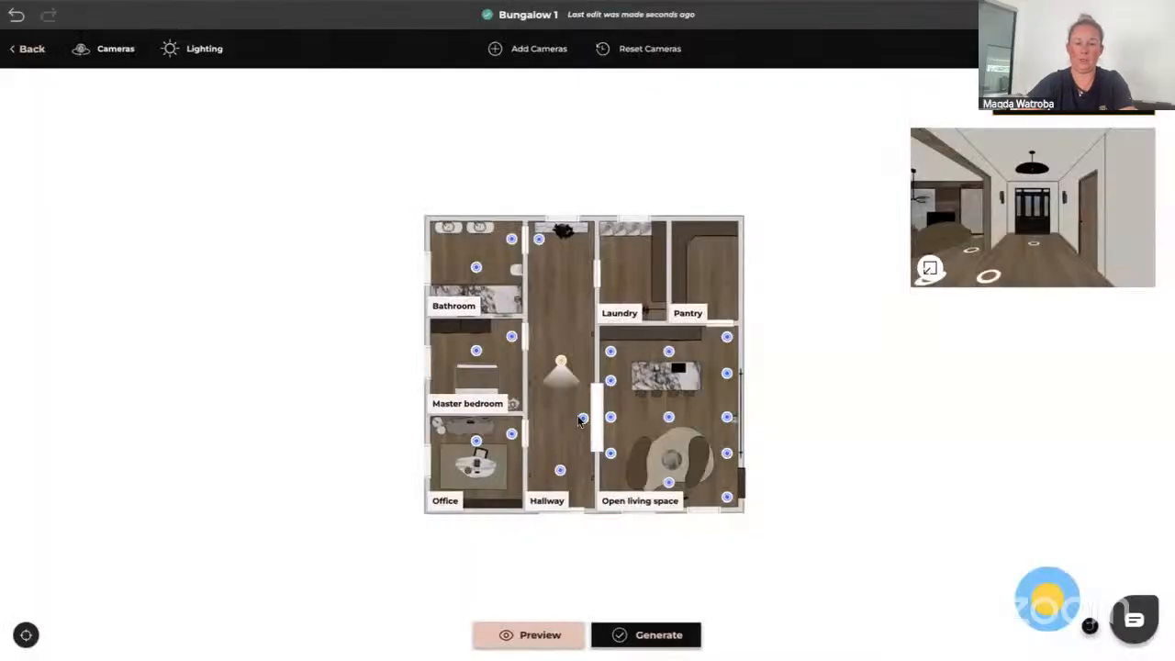
Delete the hallway camera beside the opening into the Open living space
click(582, 420)
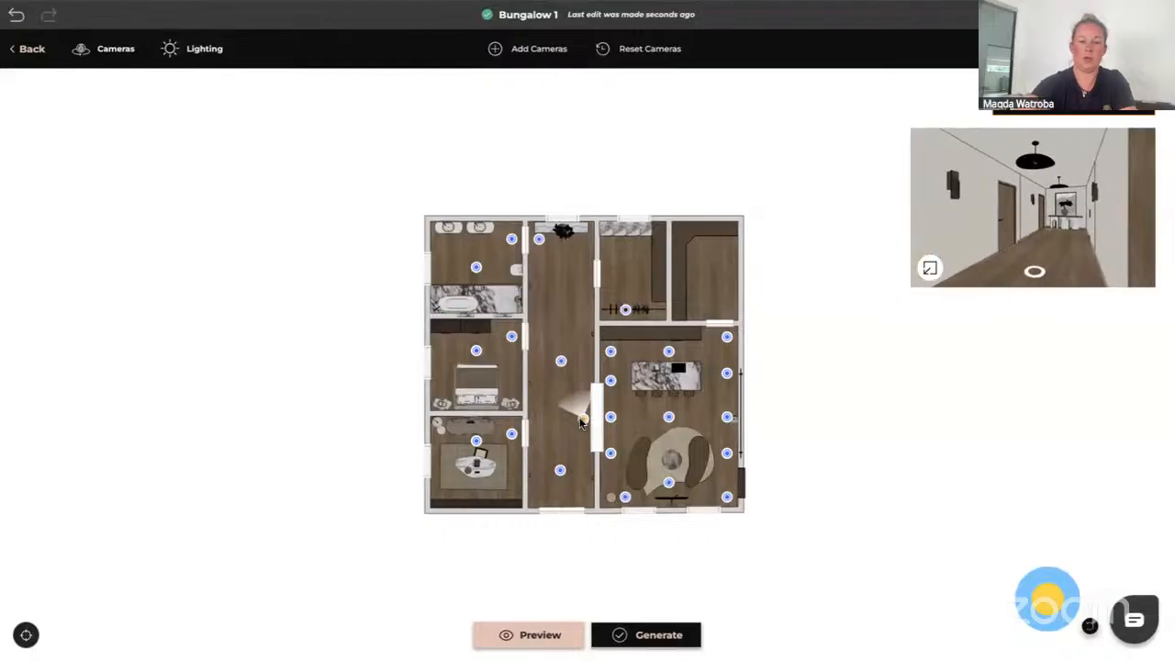
key(Delete)
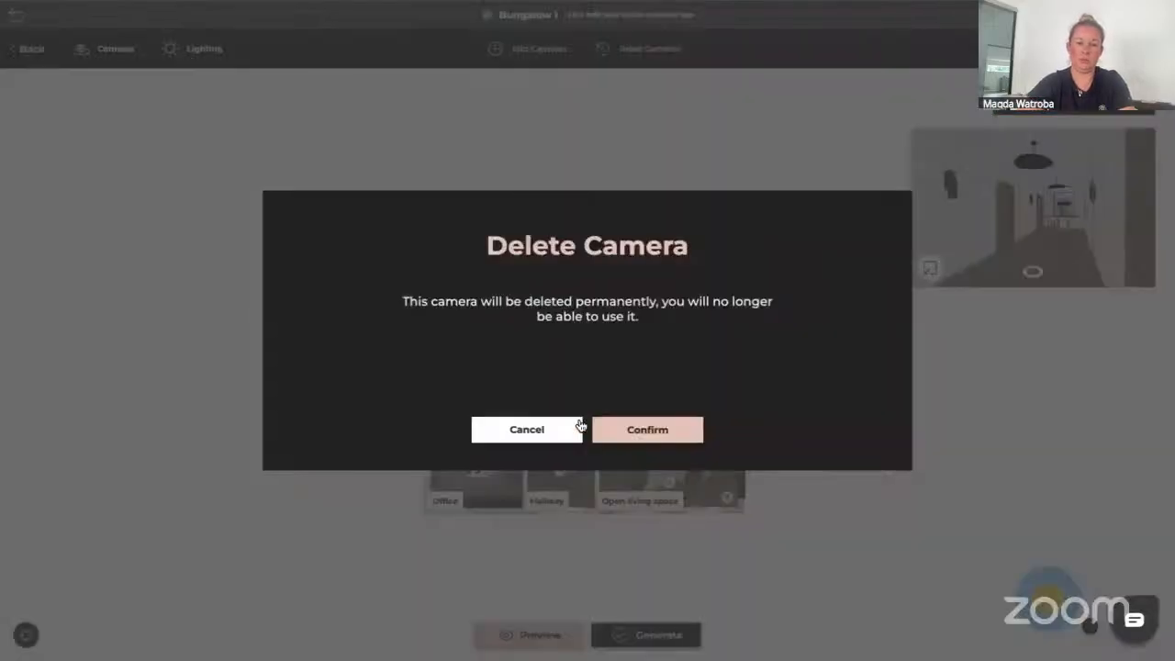
click(663, 426)
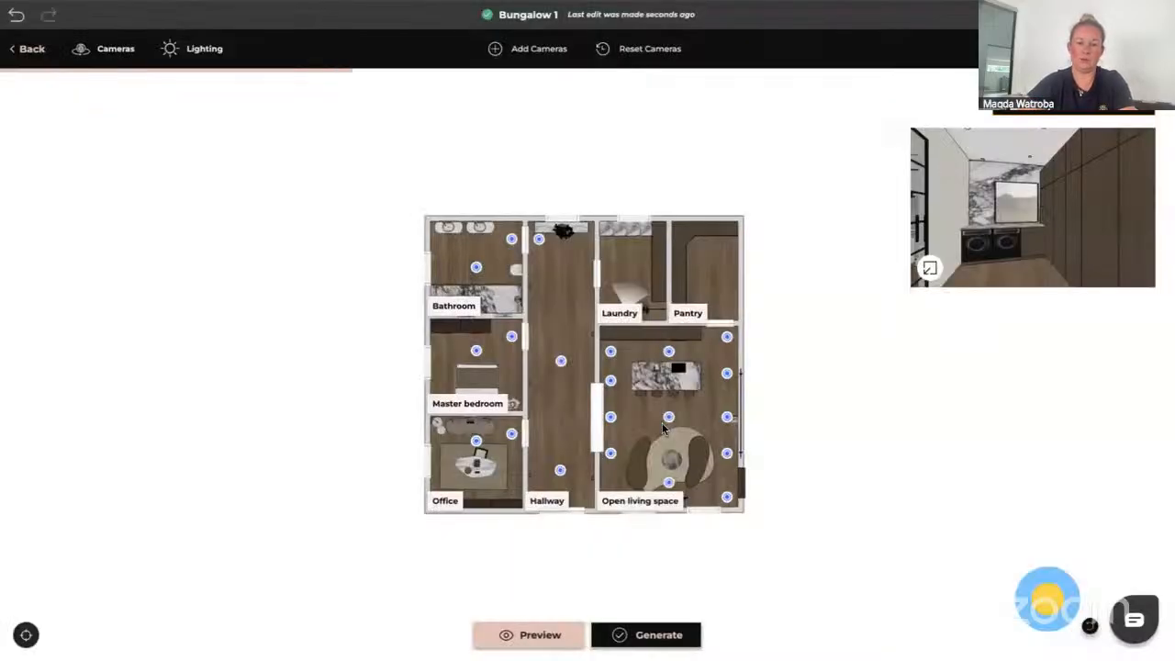
Try to delete the camera at the bottom of the hallway
click(561, 471)
key(Delete)
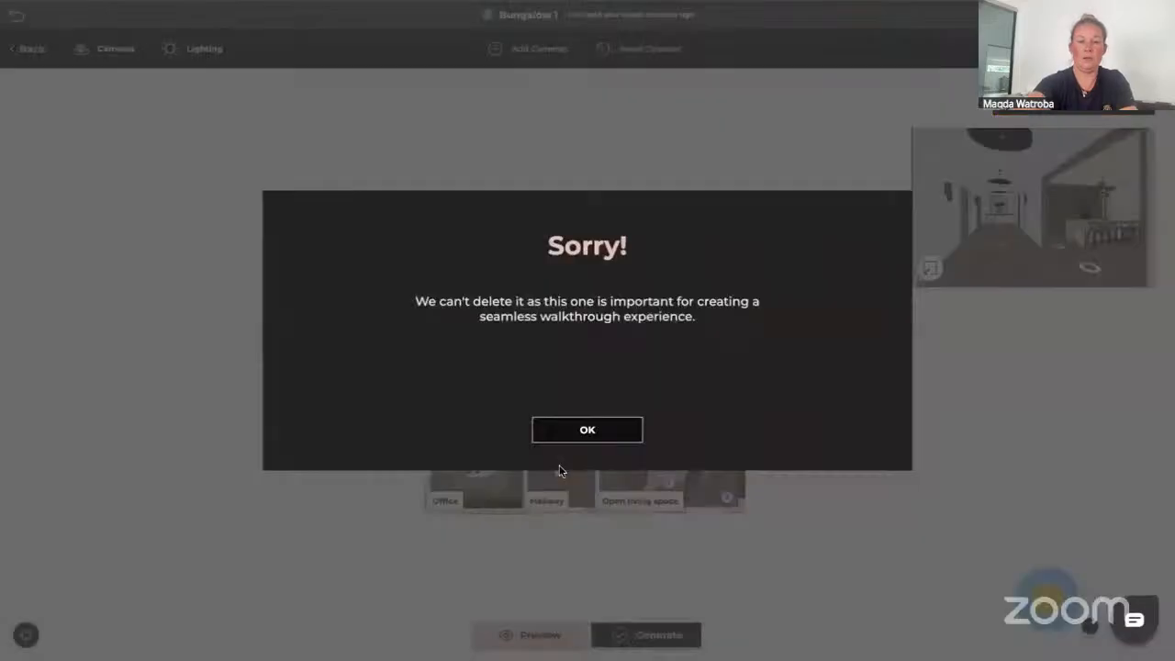
click(588, 439)
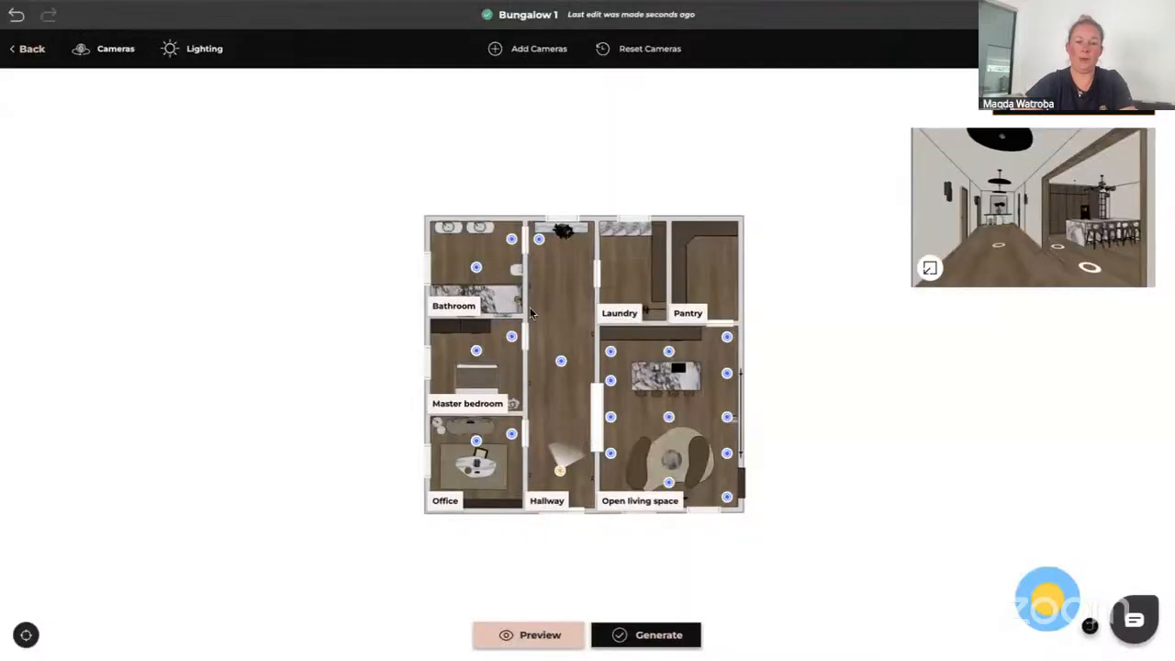
Move the camera at the top of the hallway down onto the hallway's centre line
drag(541, 246, 566, 280)
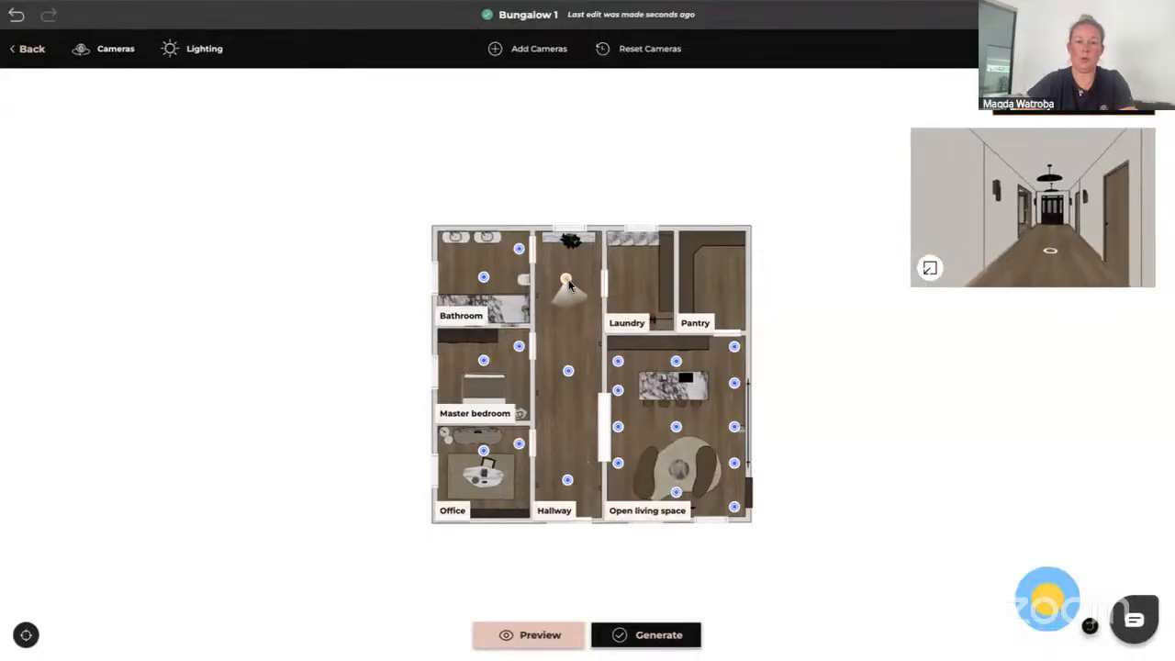
click(567, 481)
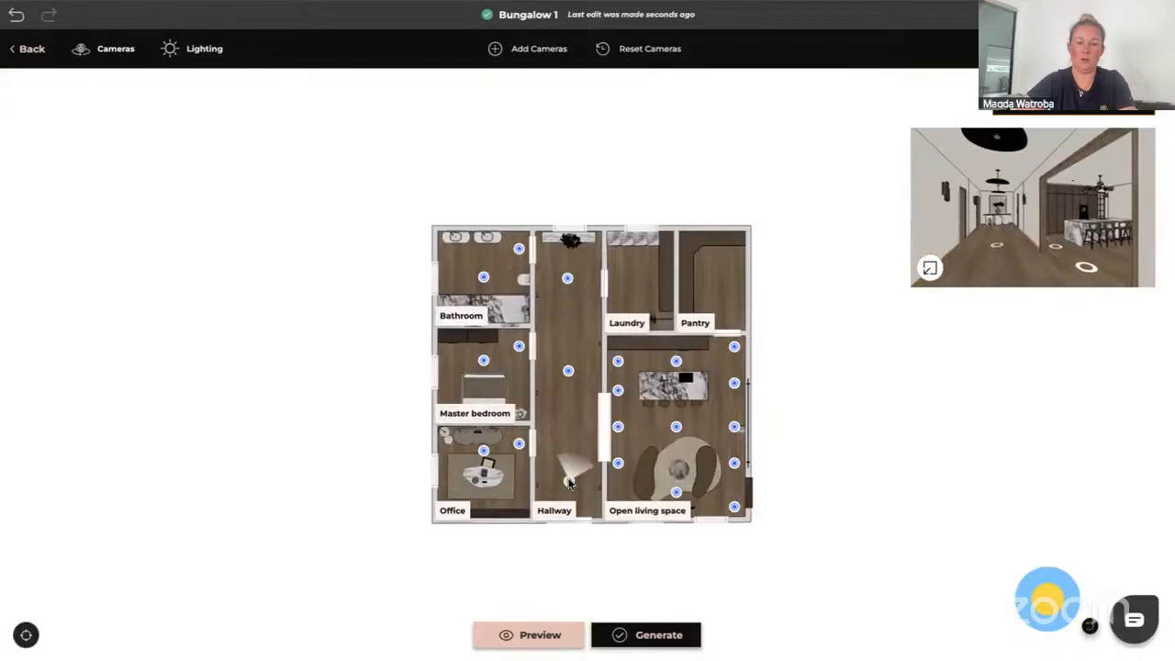
click(568, 370)
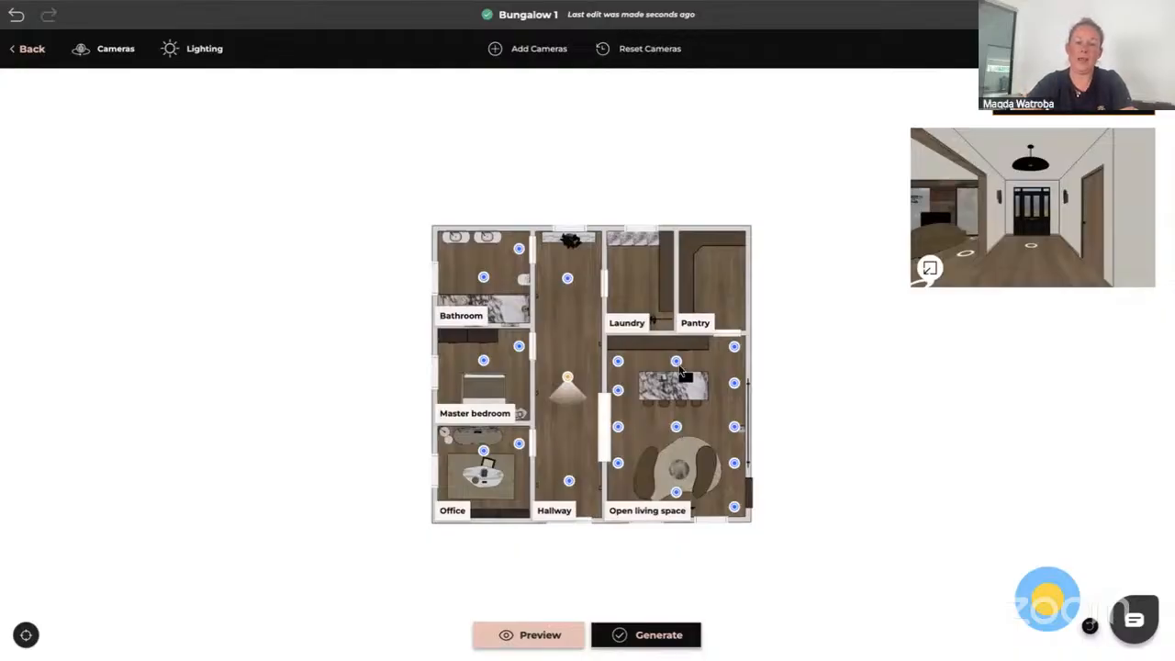
Delete the Open living space camera above the kitchen island
click(675, 427)
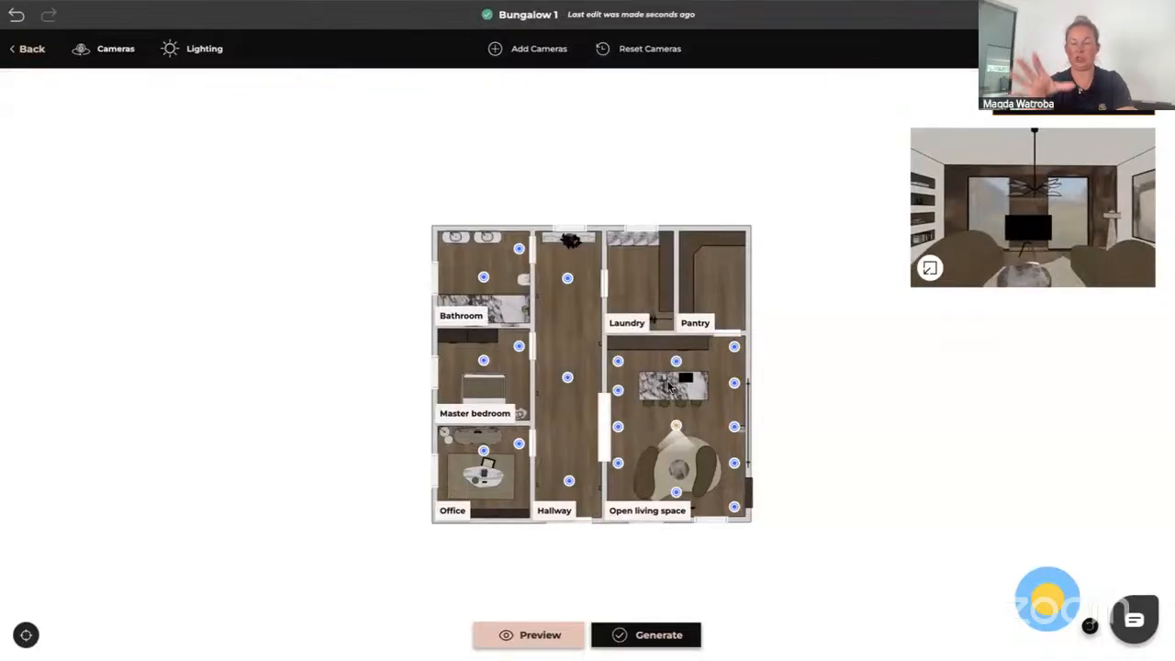
click(619, 427)
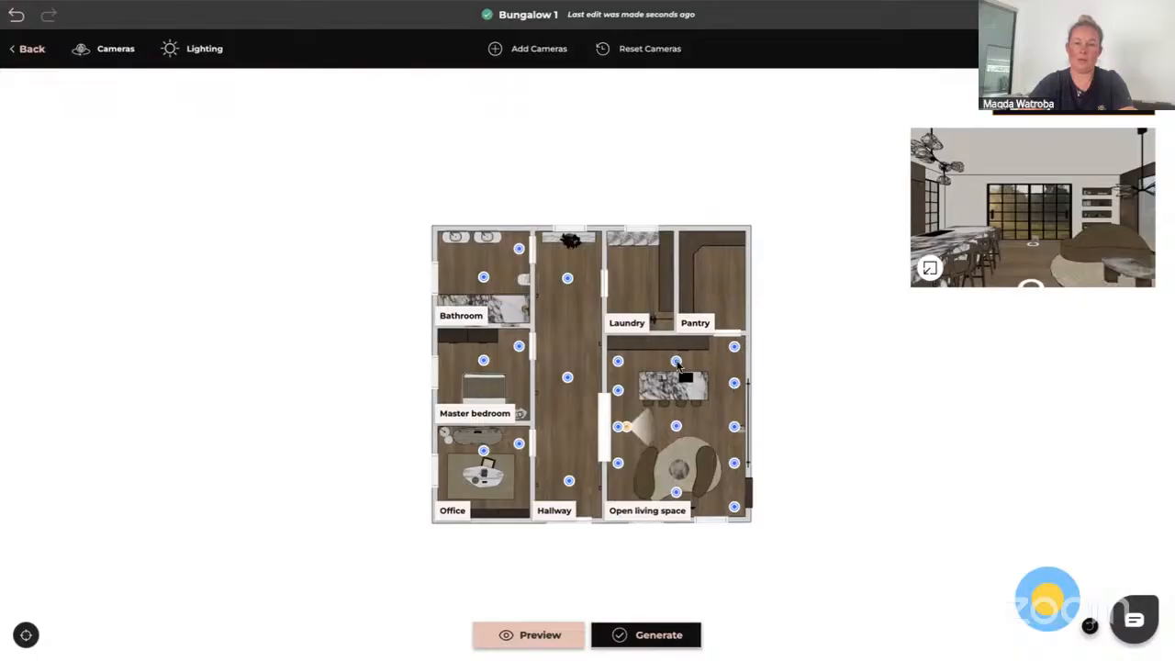
click(676, 363)
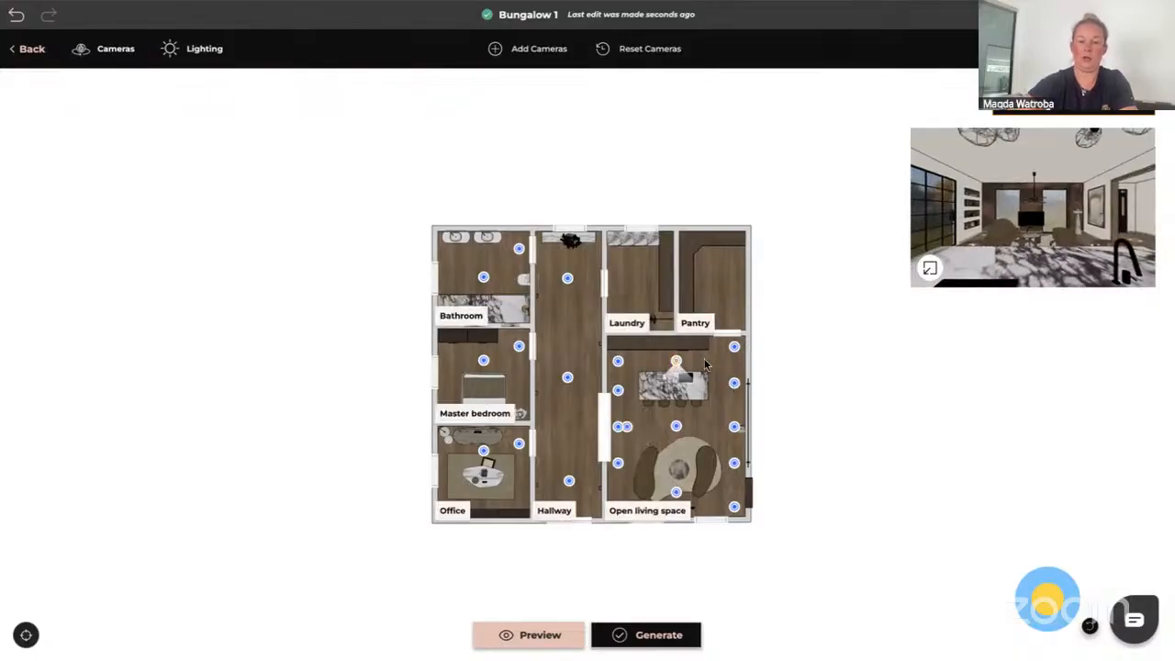
key(Delete)
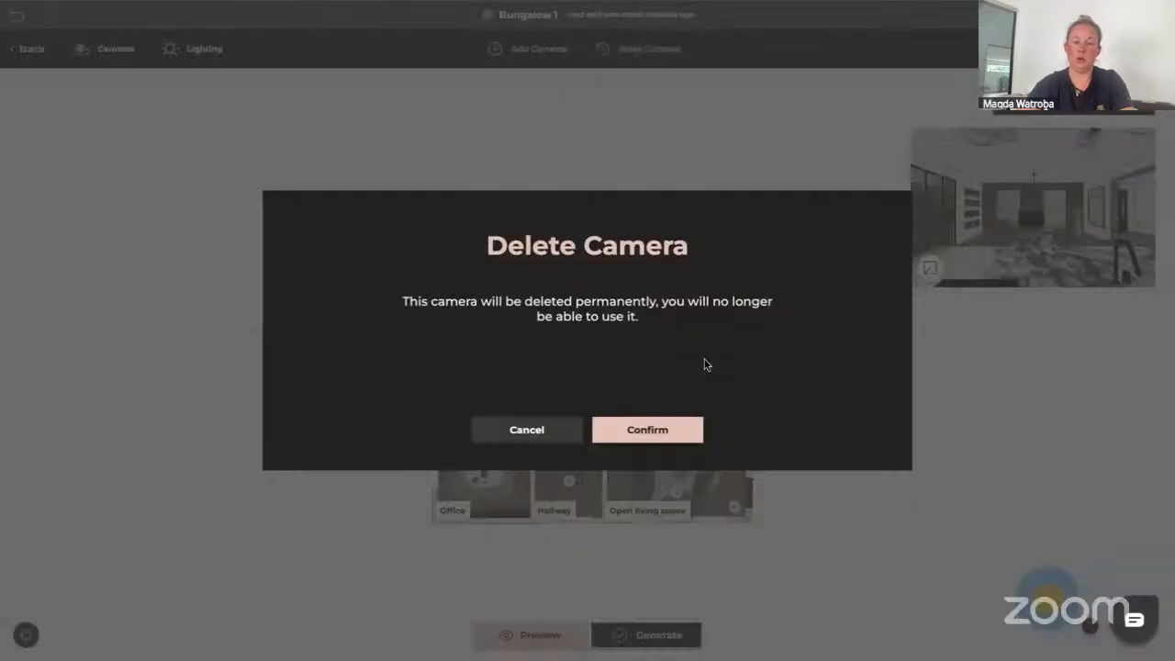
click(648, 431)
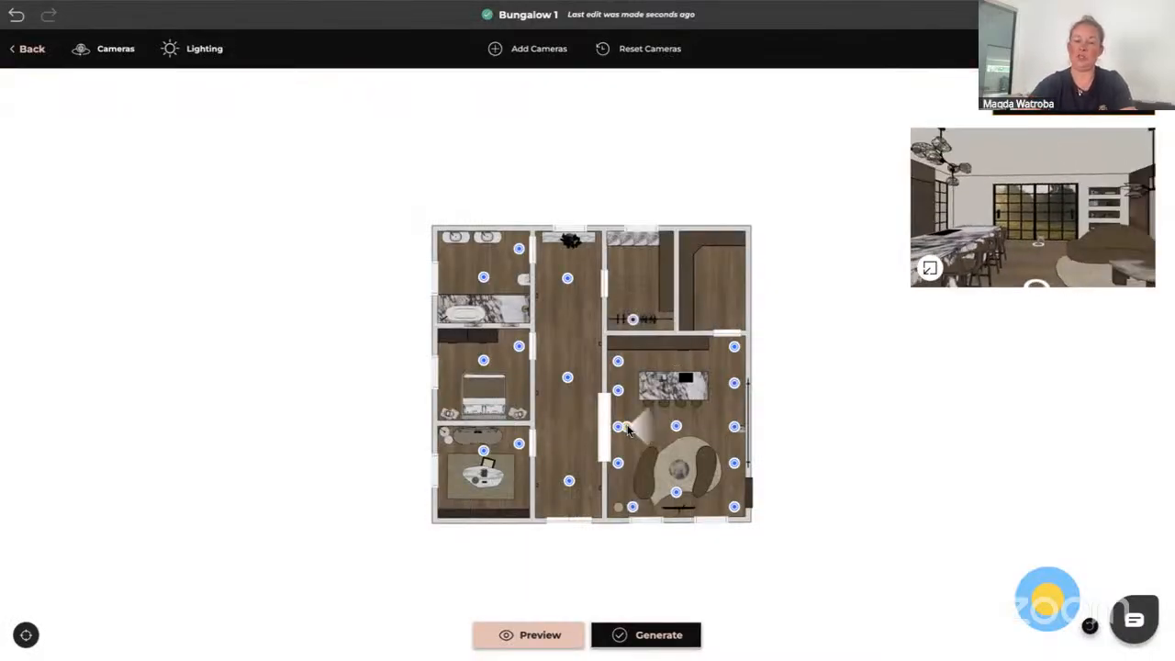
Delete the overlapping duplicate camera at the Open living space entrance
key(Delete)
click(666, 428)
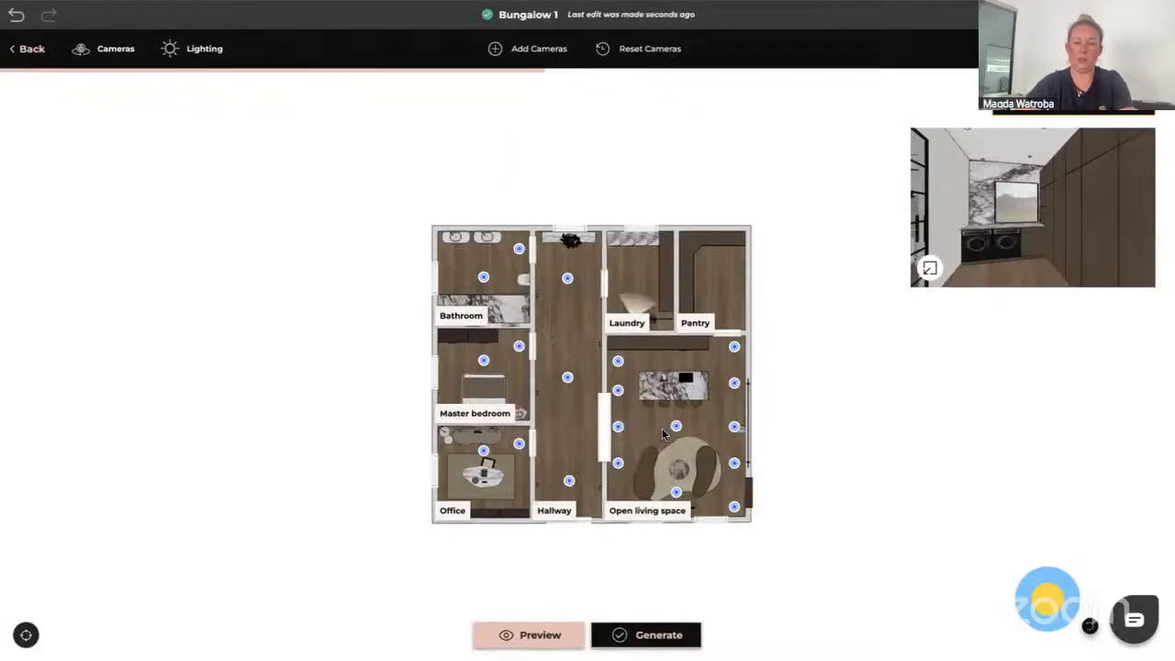
click(619, 362)
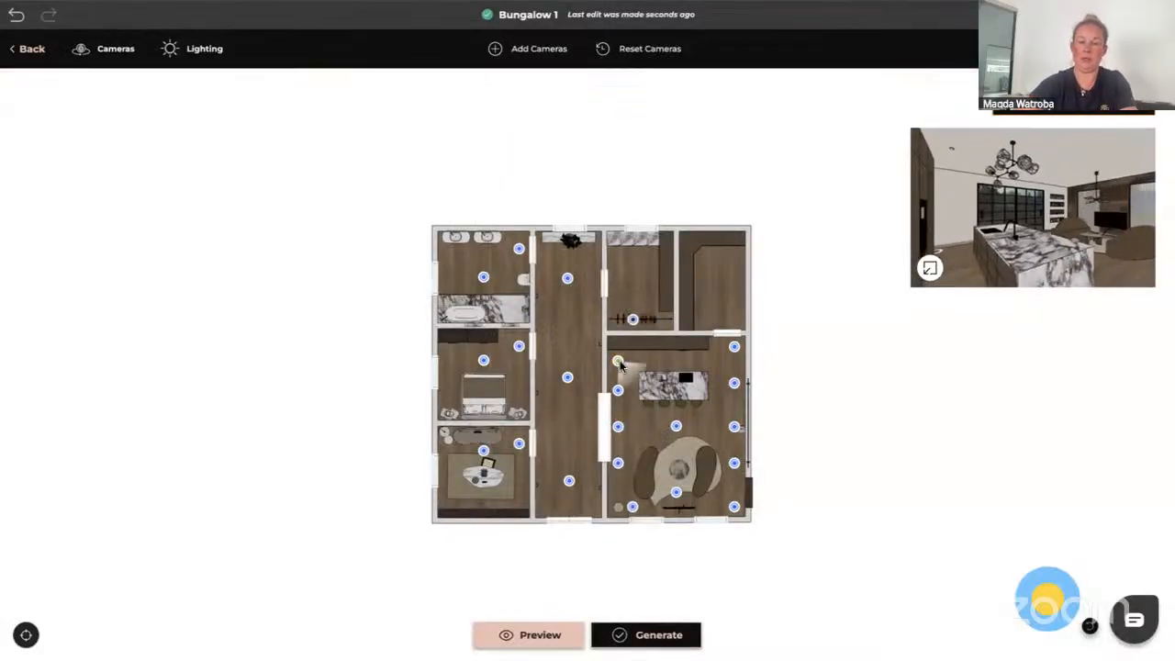
Delete the top-left and bottom-left cameras along the Open living space's left wall
key(Delete)
click(655, 430)
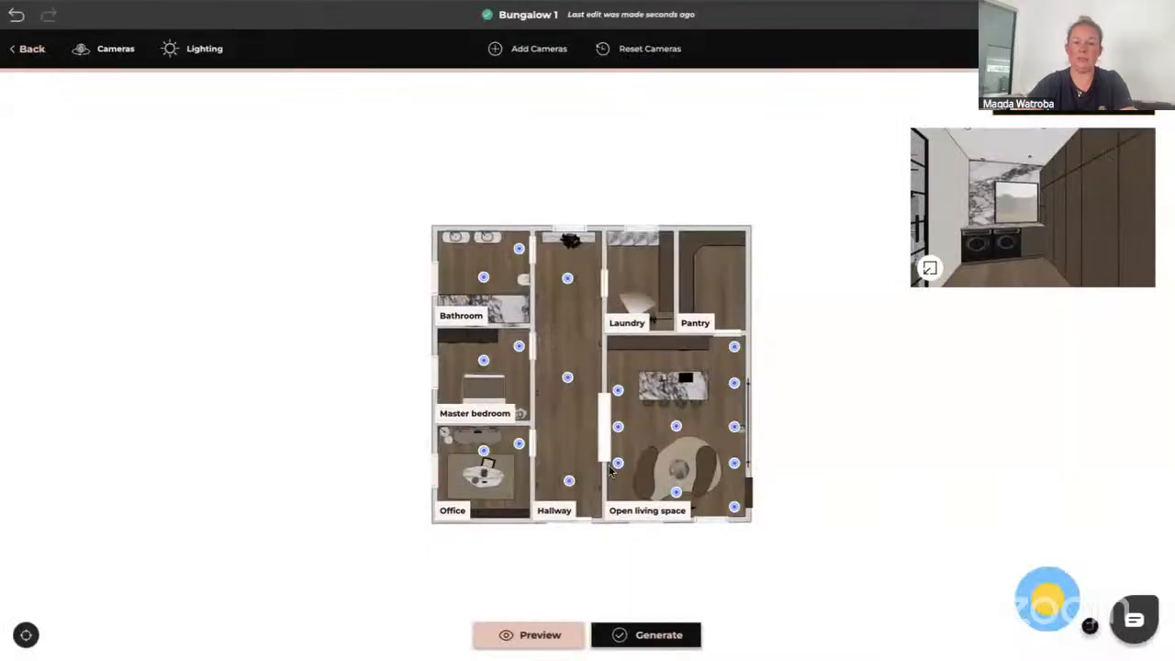
click(619, 466)
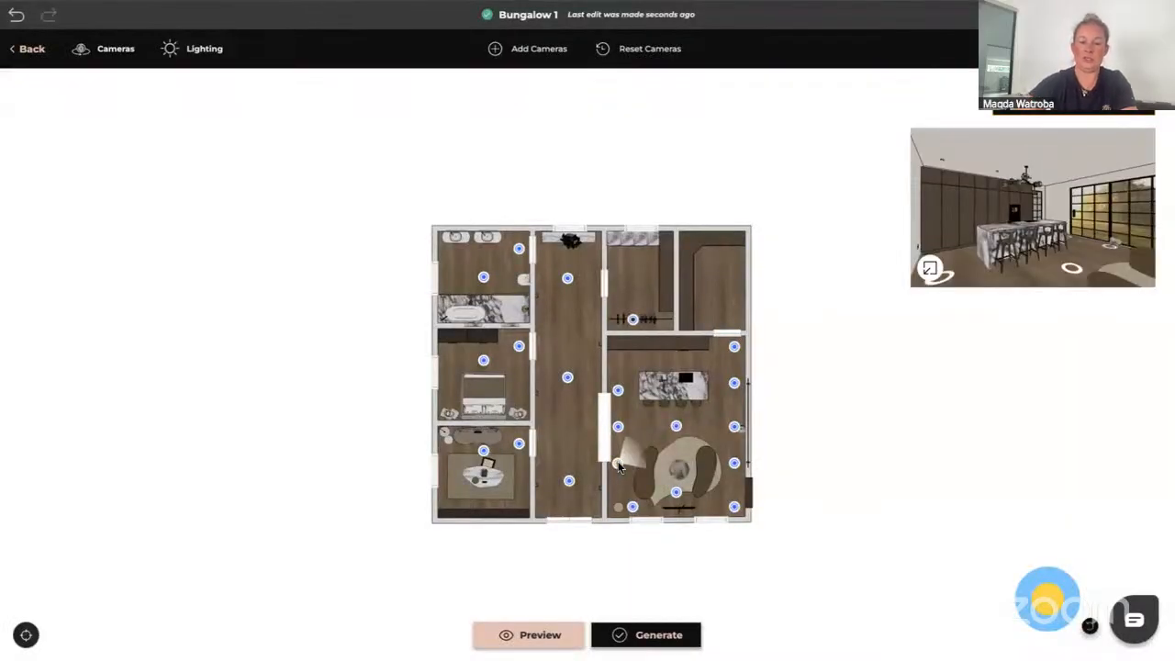
key(Delete)
click(637, 439)
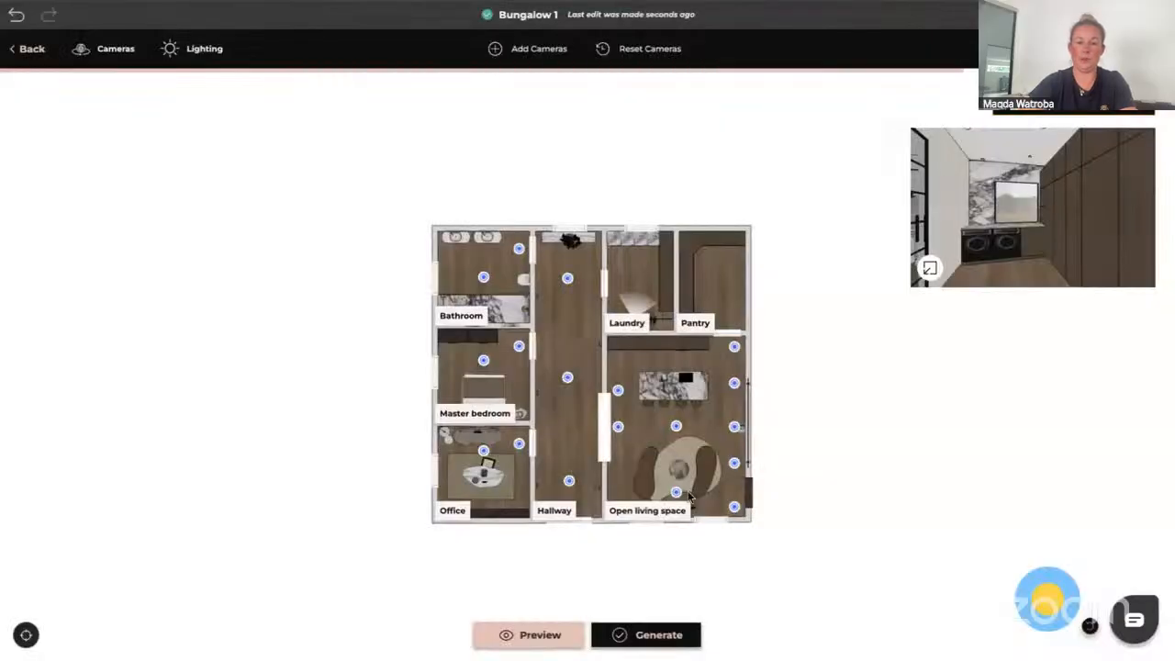
Delete the camera in the bottom-right corner of the Open living space
click(734, 508)
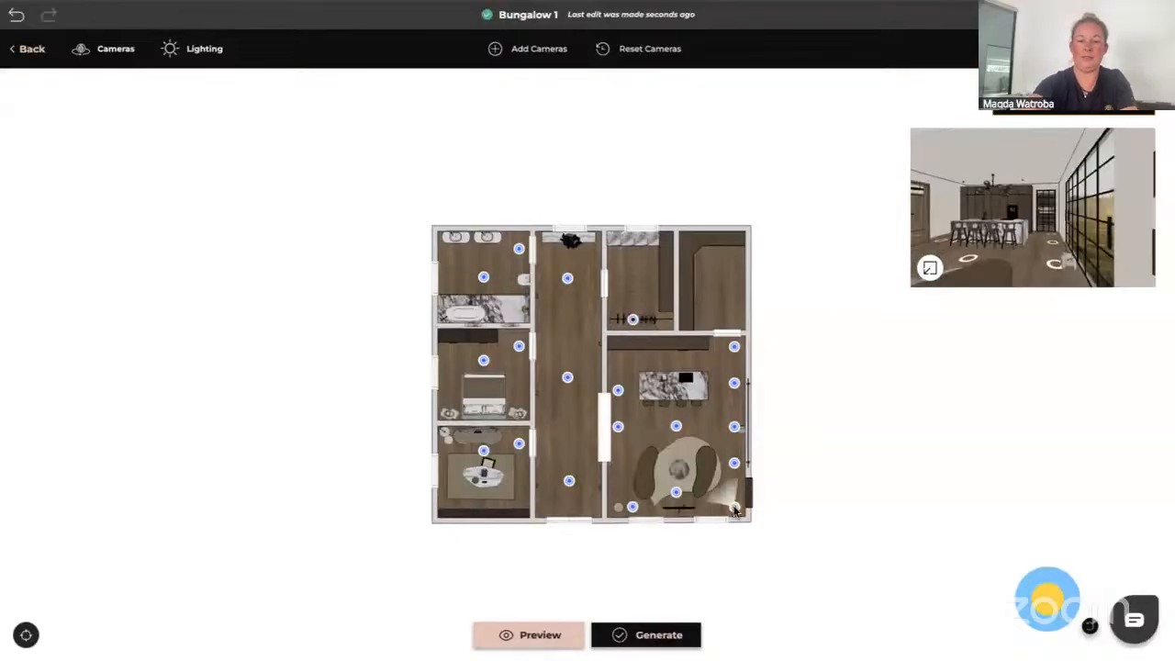
key(Delete)
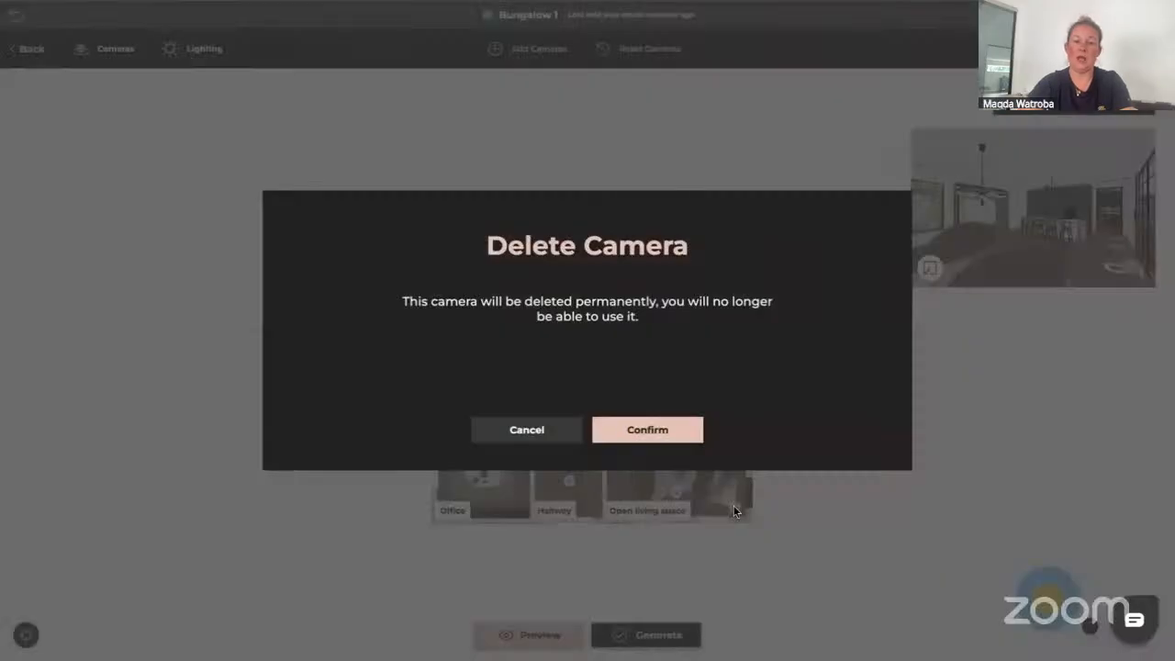
click(649, 430)
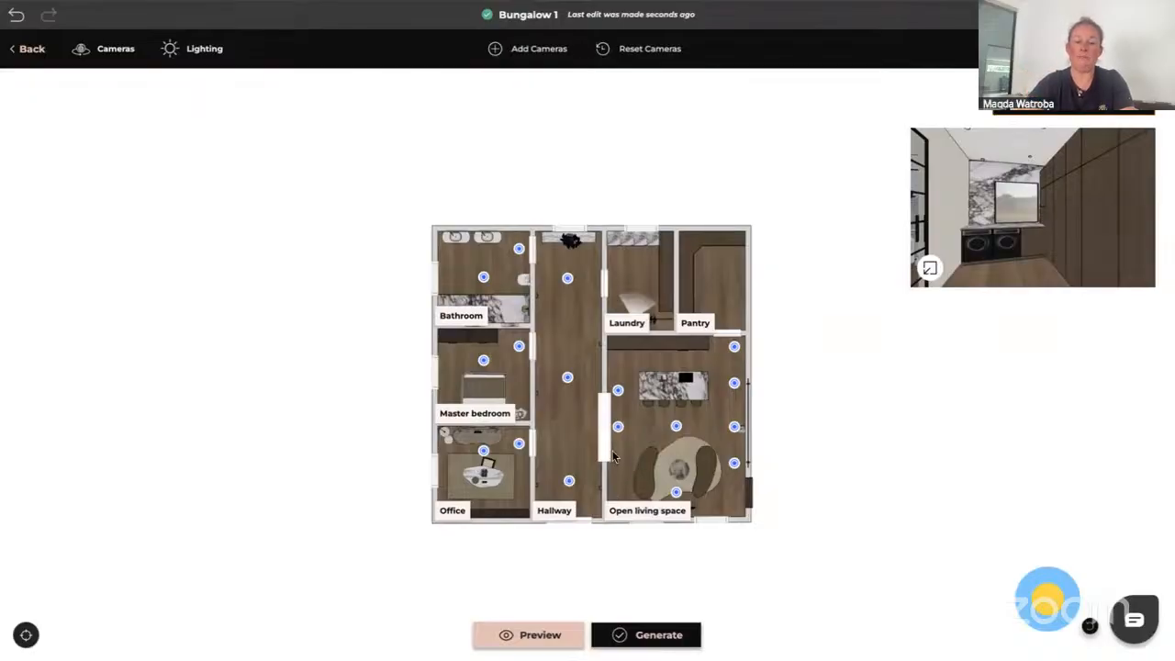
Delete the camera in the bottom-left corner of the Open living space near the entrance
drag(607, 452, 607, 429)
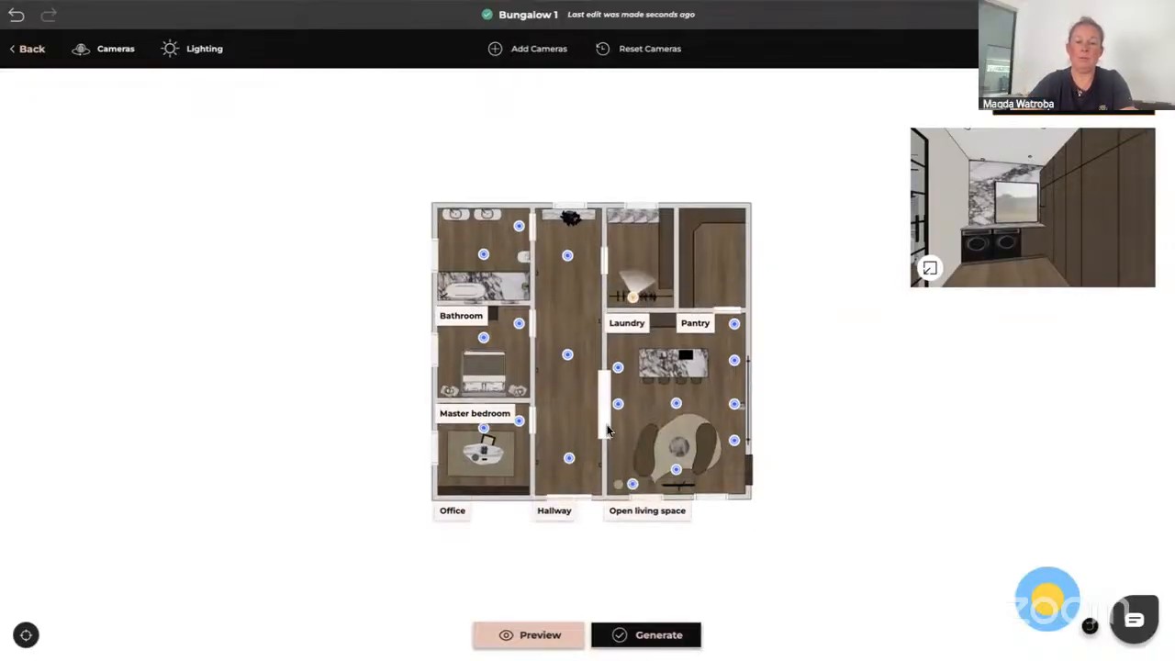
click(631, 482)
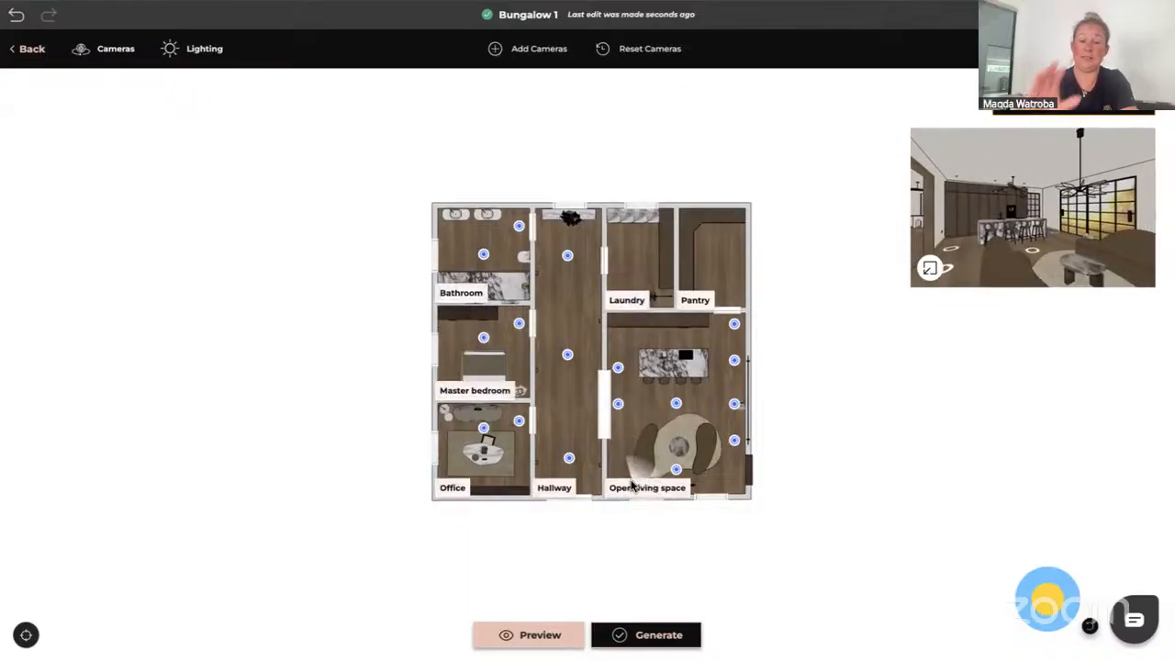
key(Delete)
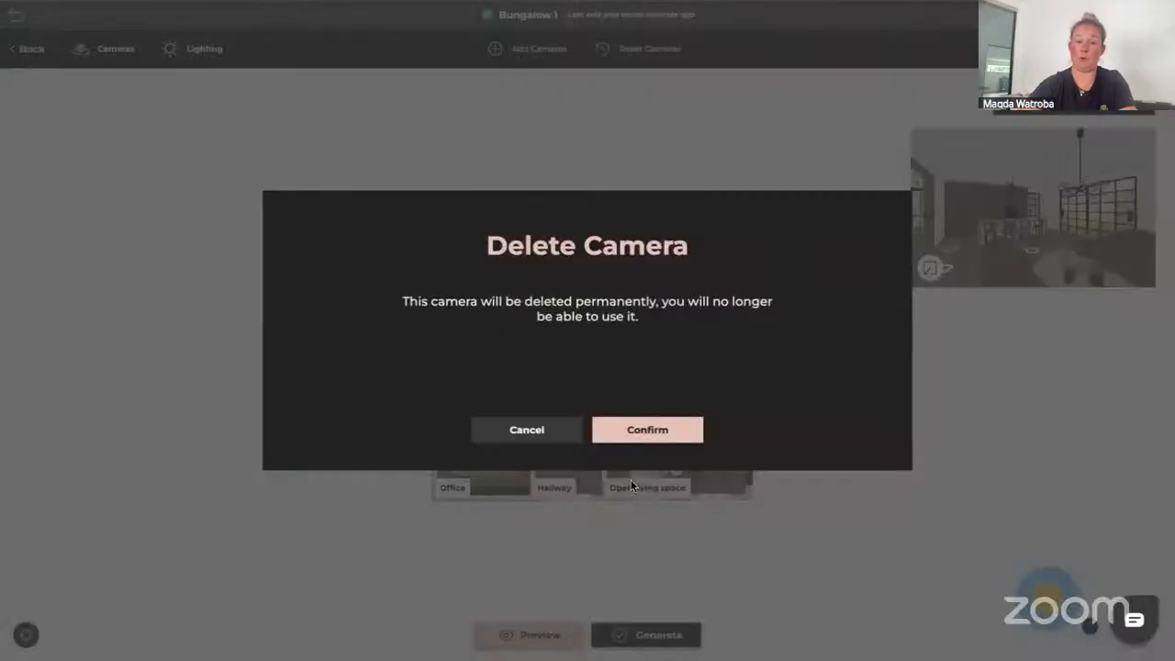
click(655, 431)
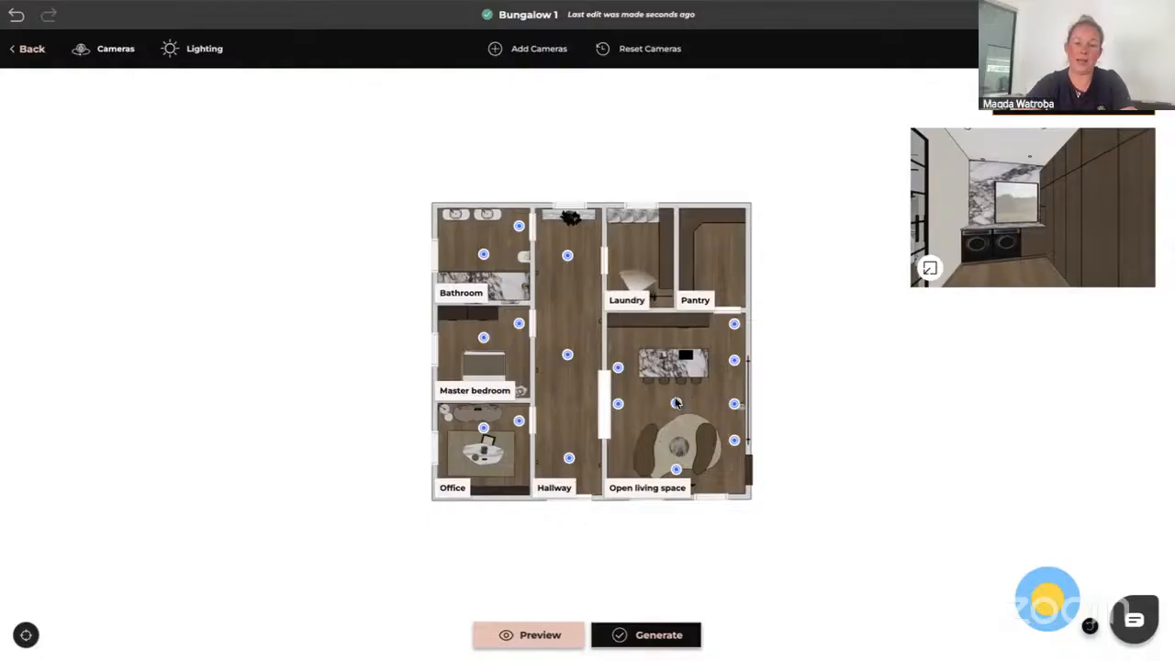
Delete the middle camera on the Open living space's right wall
click(735, 403)
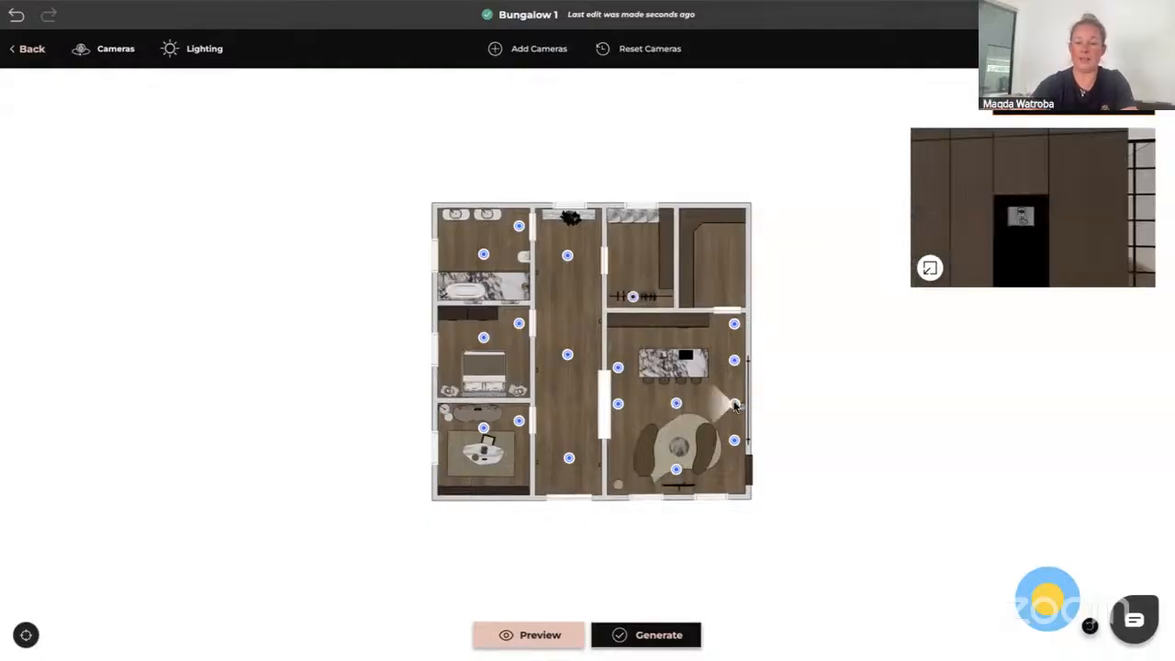
key(Delete)
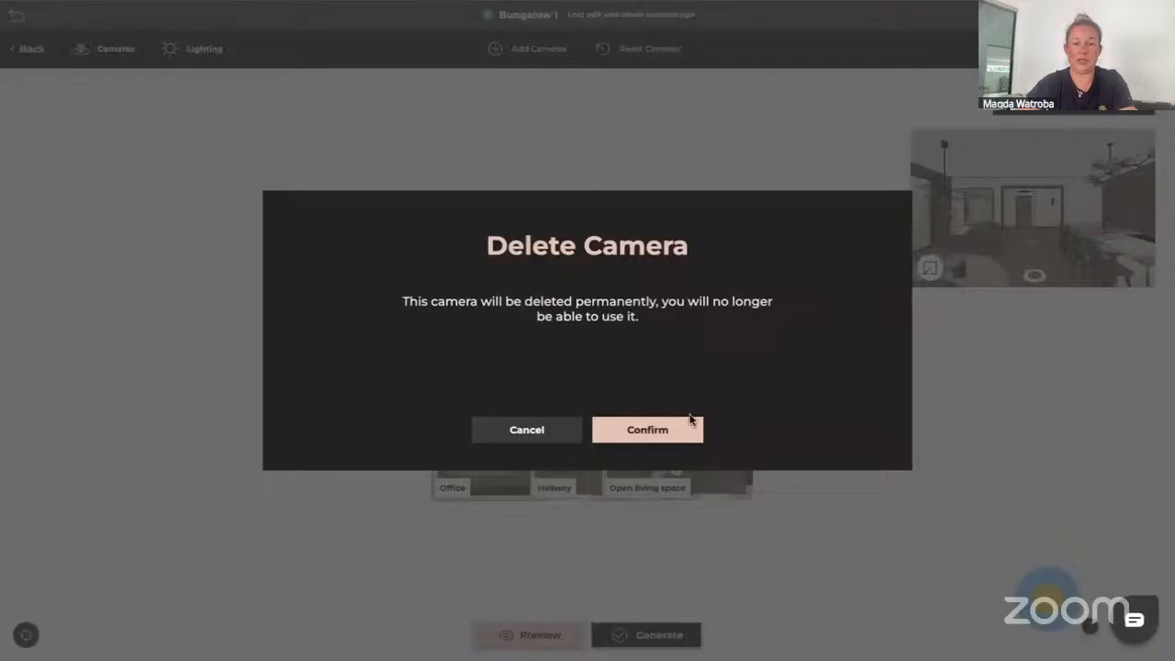
click(655, 431)
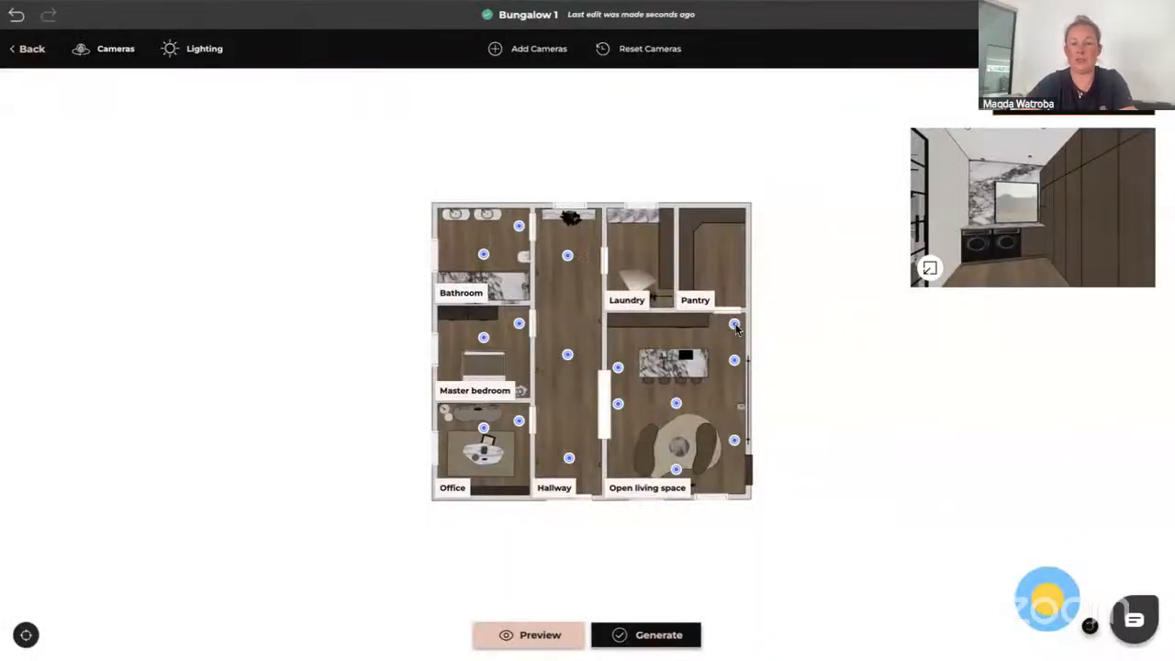
Move the camera from the Open living space's top-right corner into the Pantry
drag(735, 324, 725, 266)
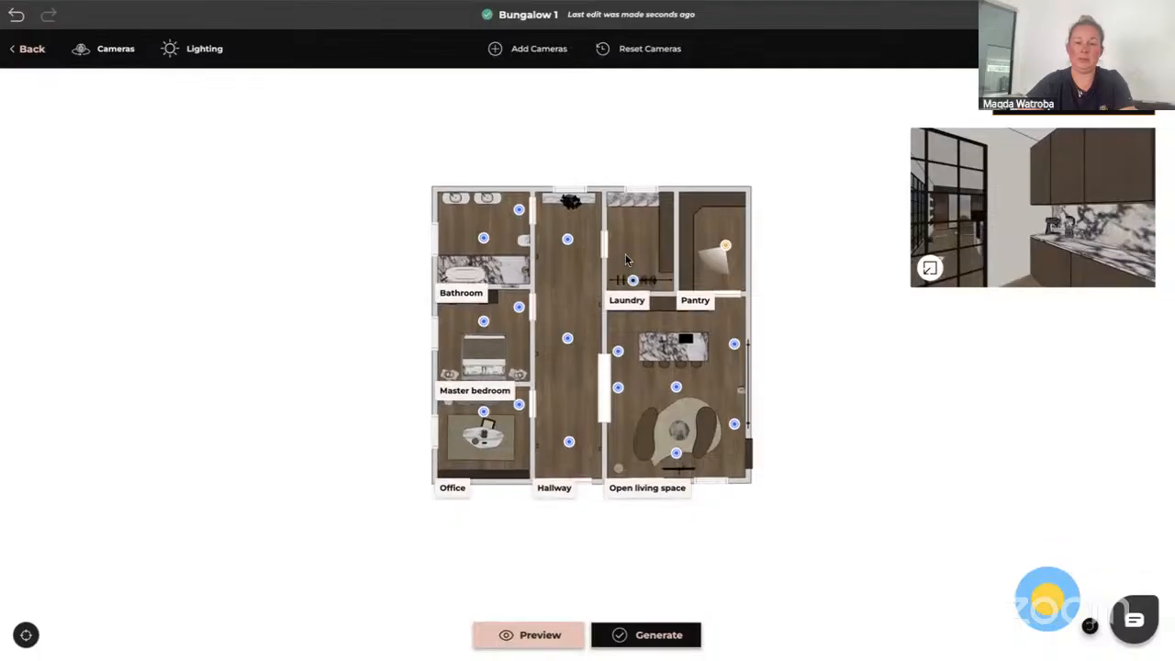
Delete the camera beside the left end of the kitchen island
click(632, 279)
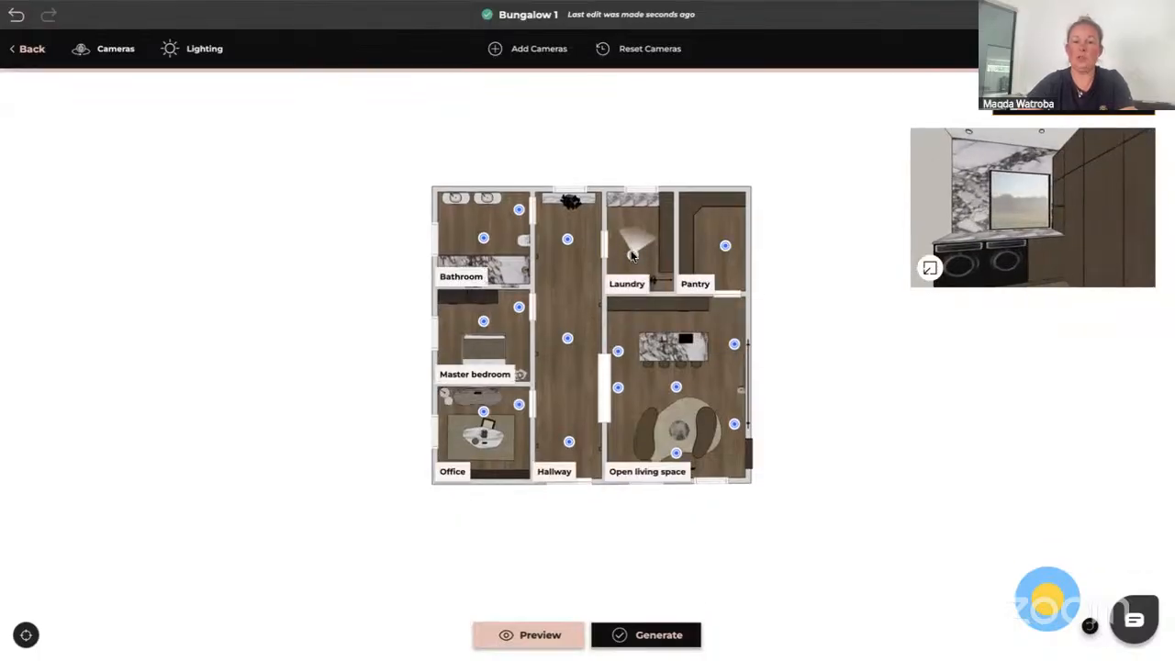
click(618, 352)
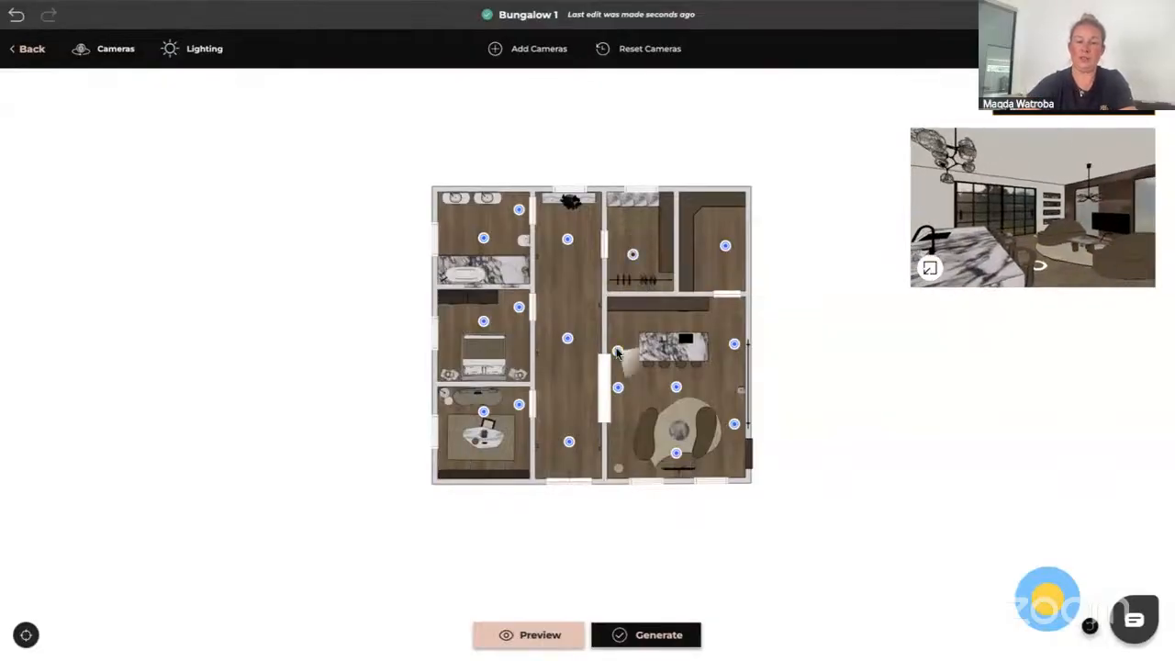
key(Delete)
click(650, 431)
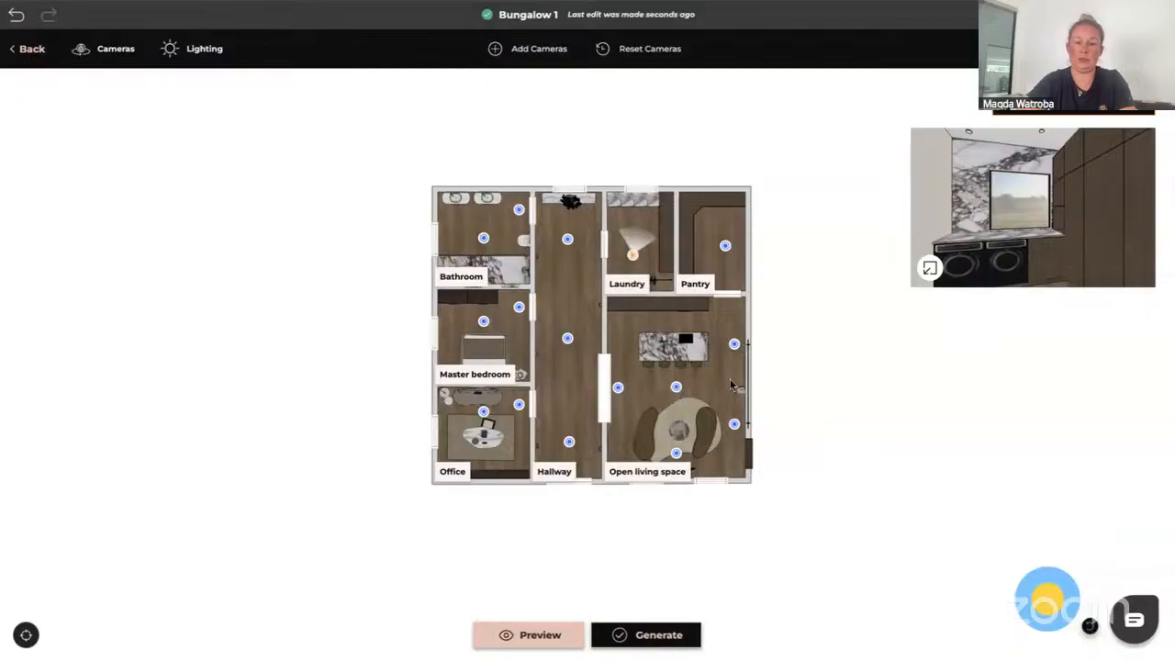
Reposition the lower Open living space cameras, shifting the bottom-centre one left and the right one into the bottom-right corner
click(735, 345)
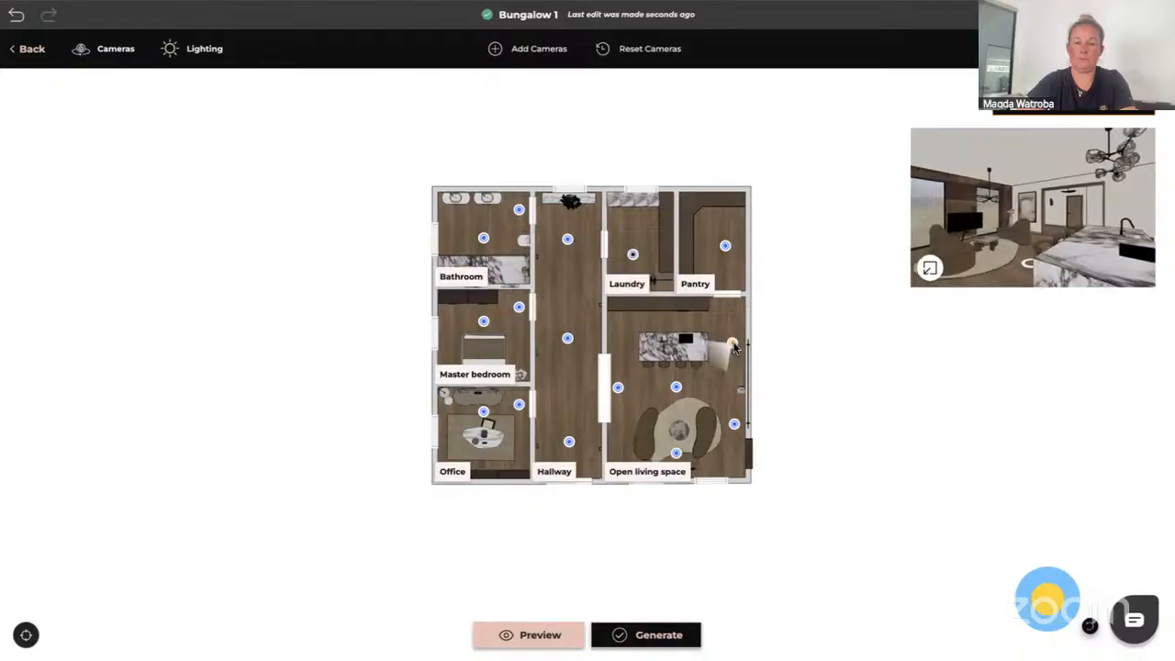
click(735, 424)
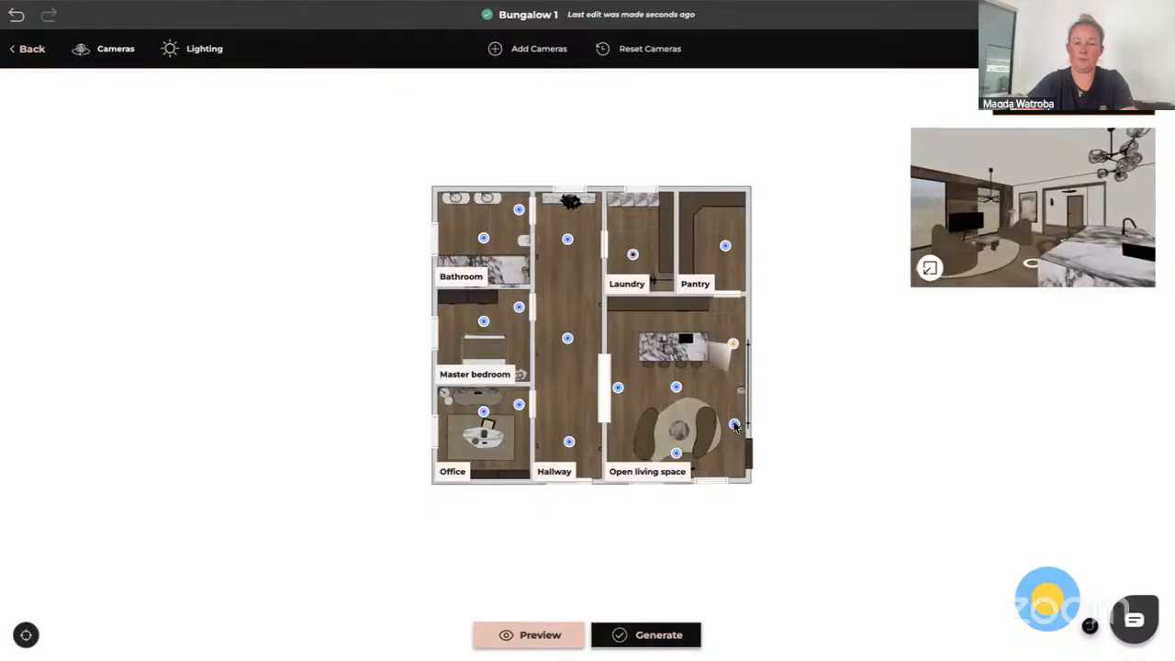
click(676, 453)
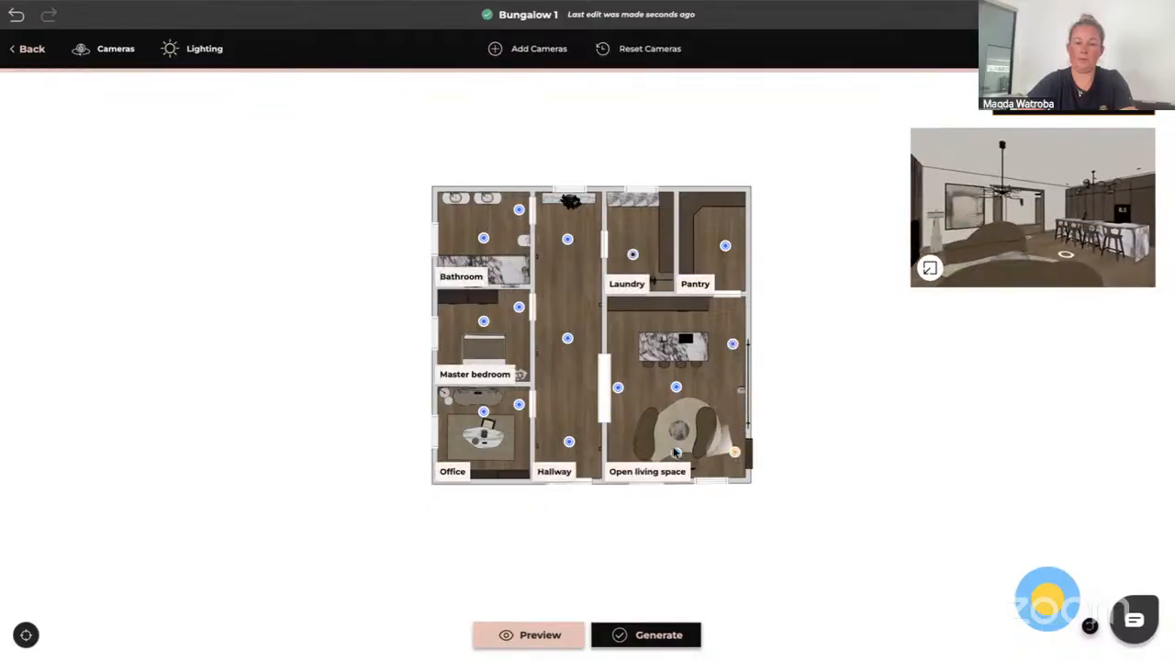
drag(668, 452, 632, 448)
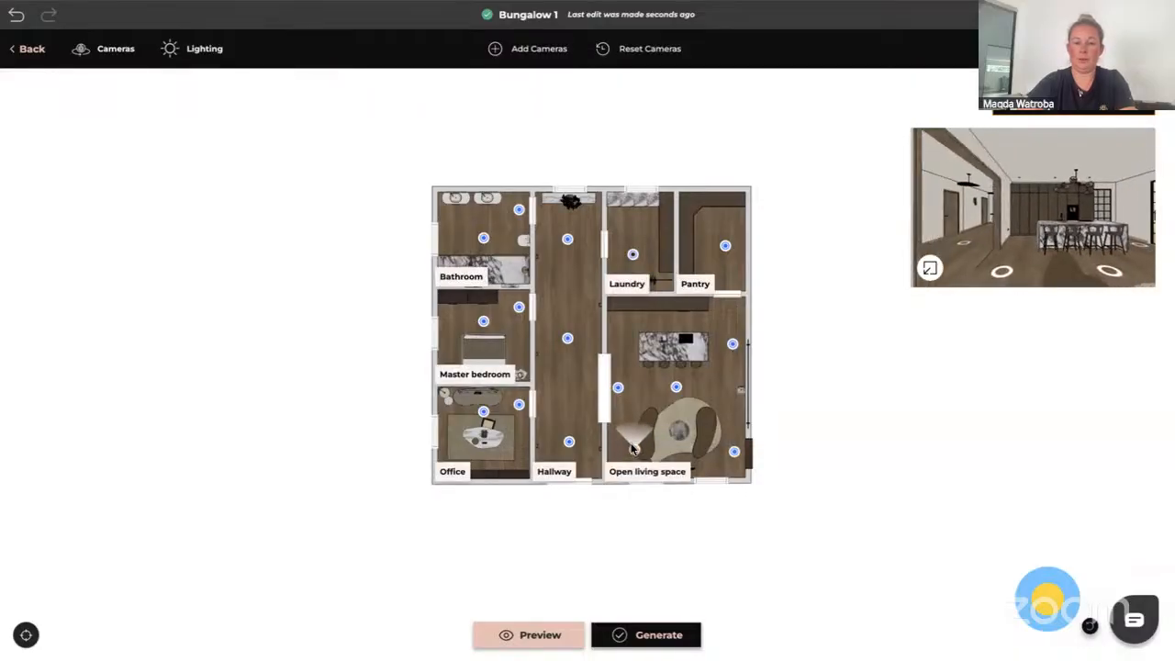
click(734, 451)
drag(736, 452, 726, 450)
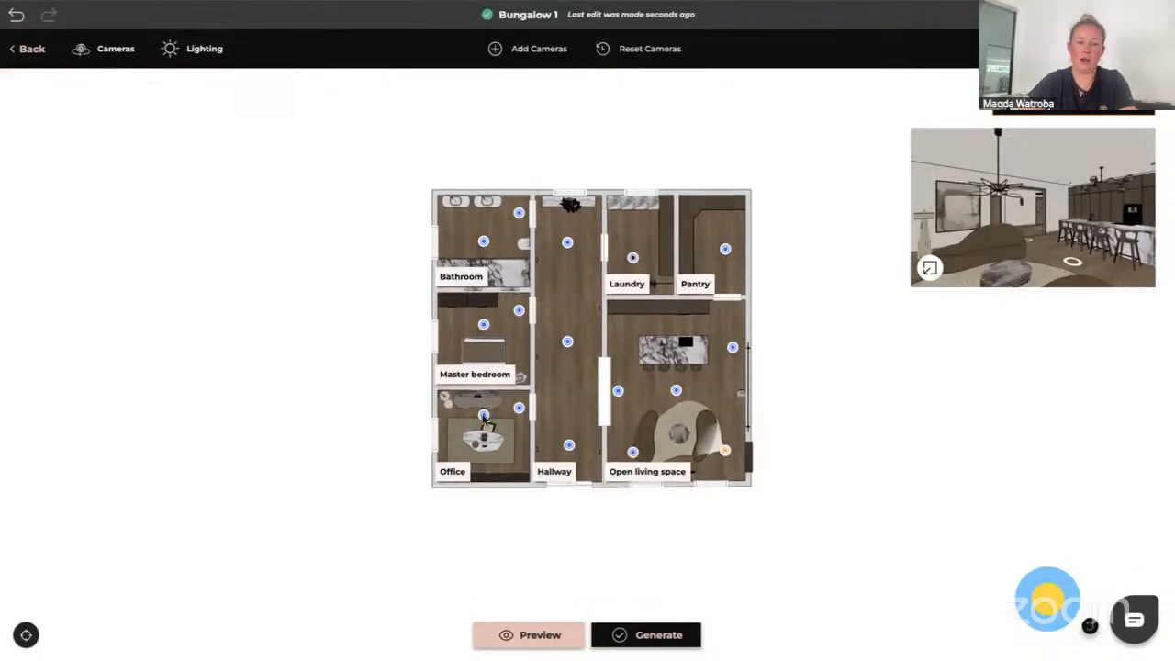
Reposition the Office cameras, moving the centre one to the lower left and nudging the doorway one inward
drag(484, 418, 463, 447)
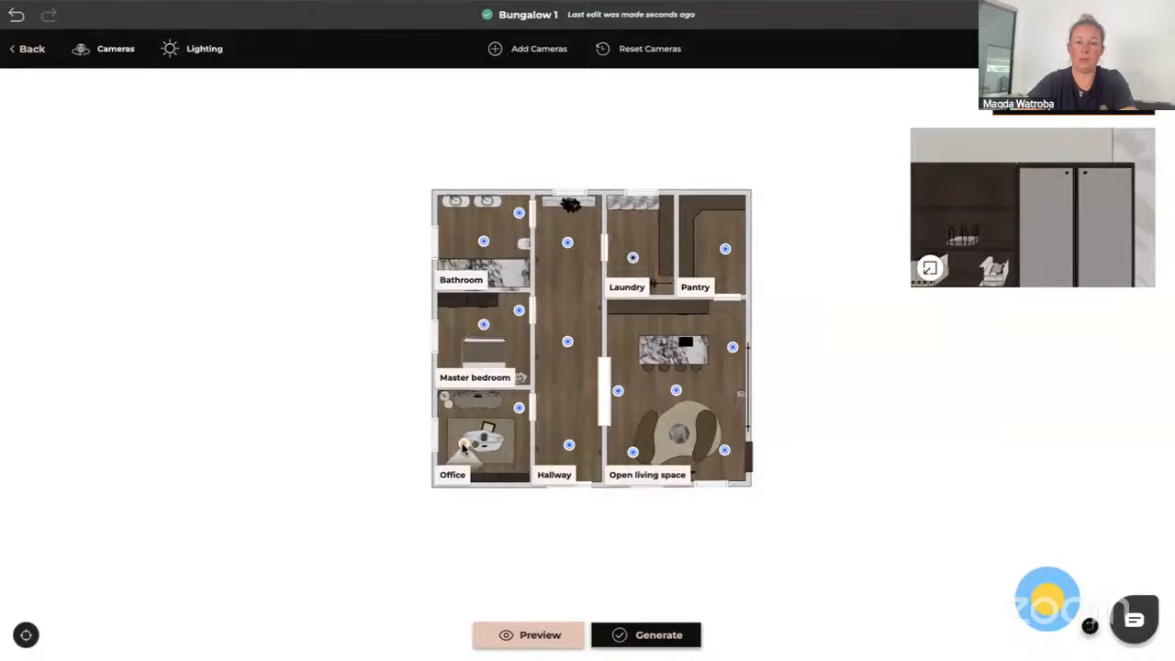
drag(519, 411, 510, 408)
Try to delete the Master bedroom camera beside the hallway door
click(484, 326)
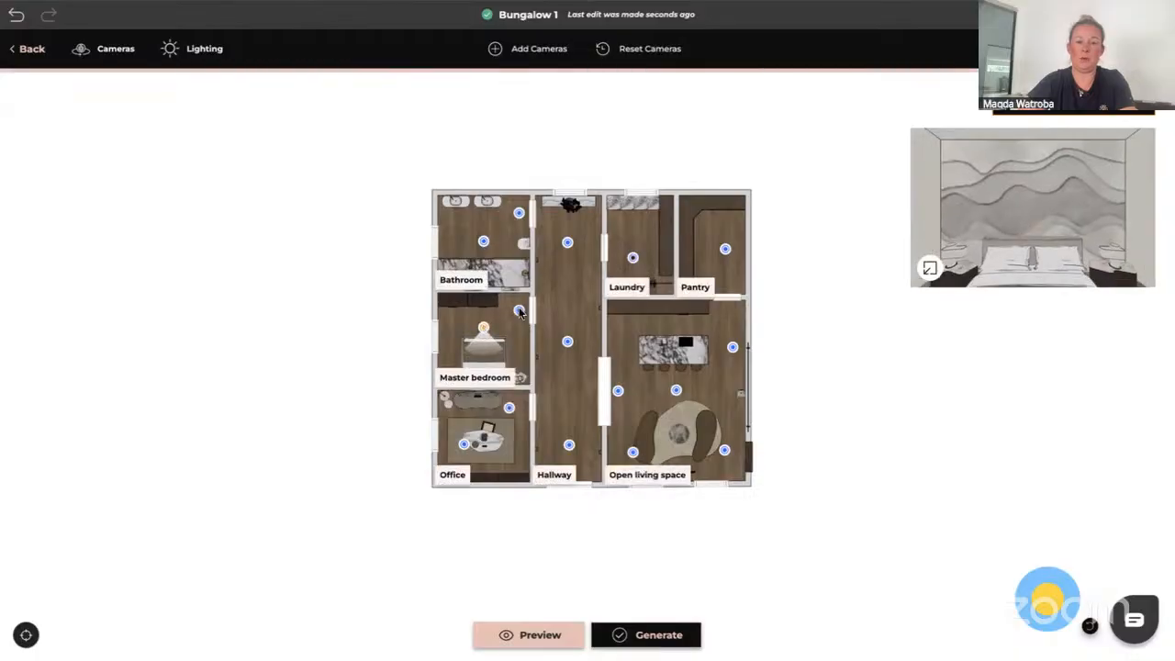
drag(522, 314, 521, 313)
key(Delete)
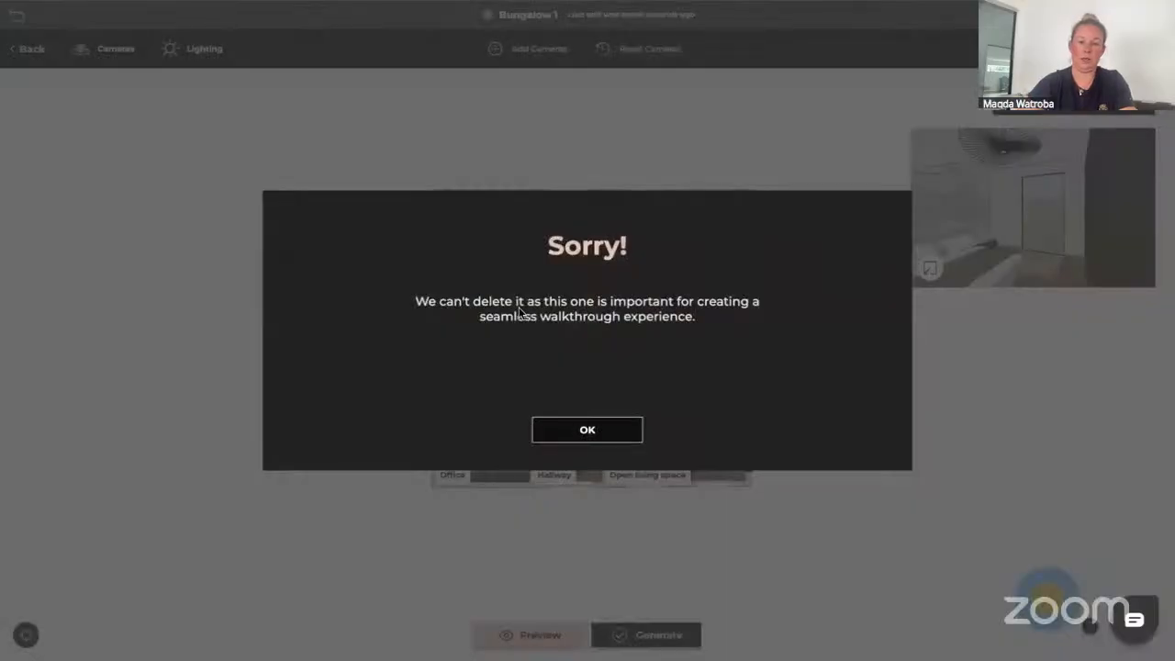
click(588, 427)
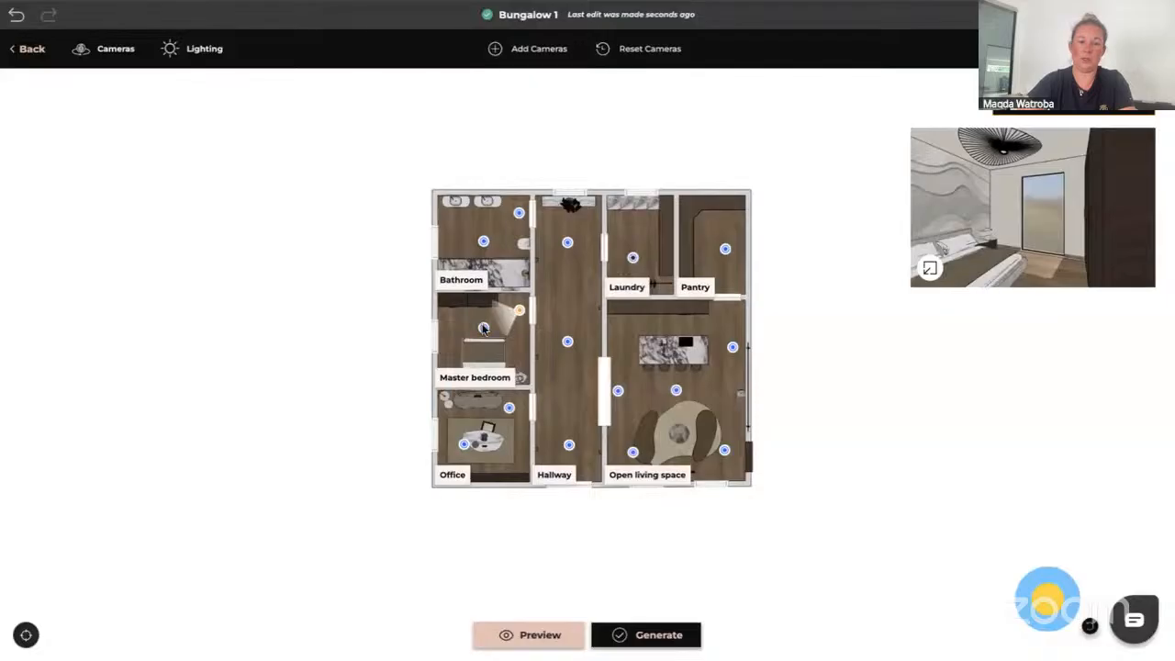
Delete the centre Master bedroom camera and move the doorway camera into the middle of the room
key(Delete)
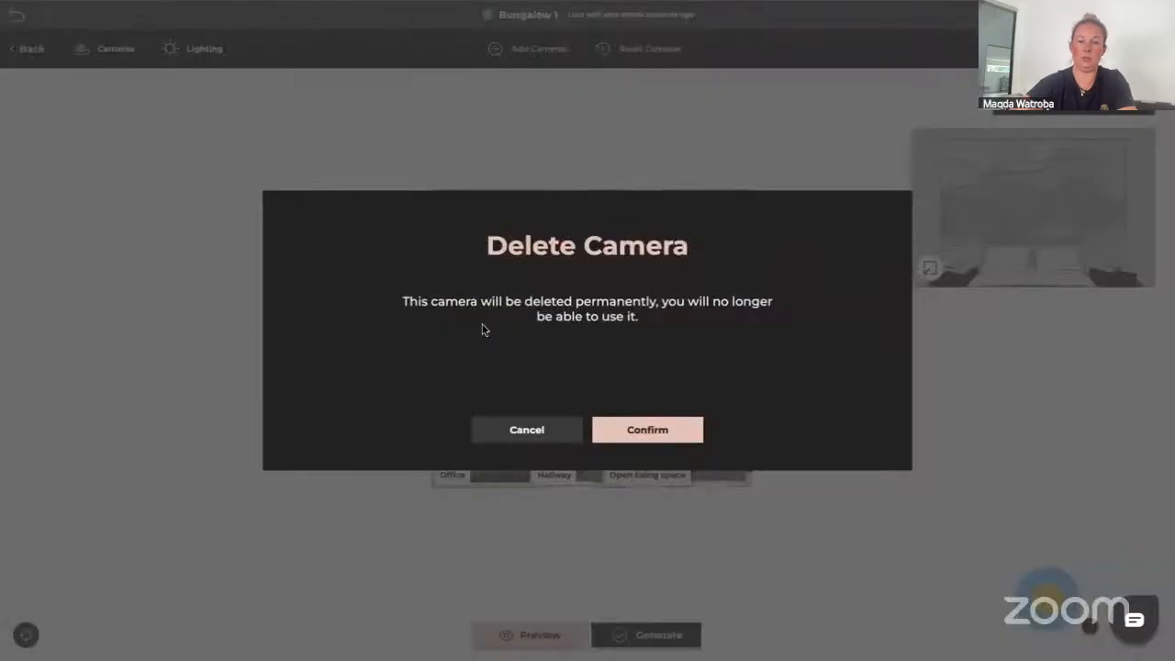
click(652, 433)
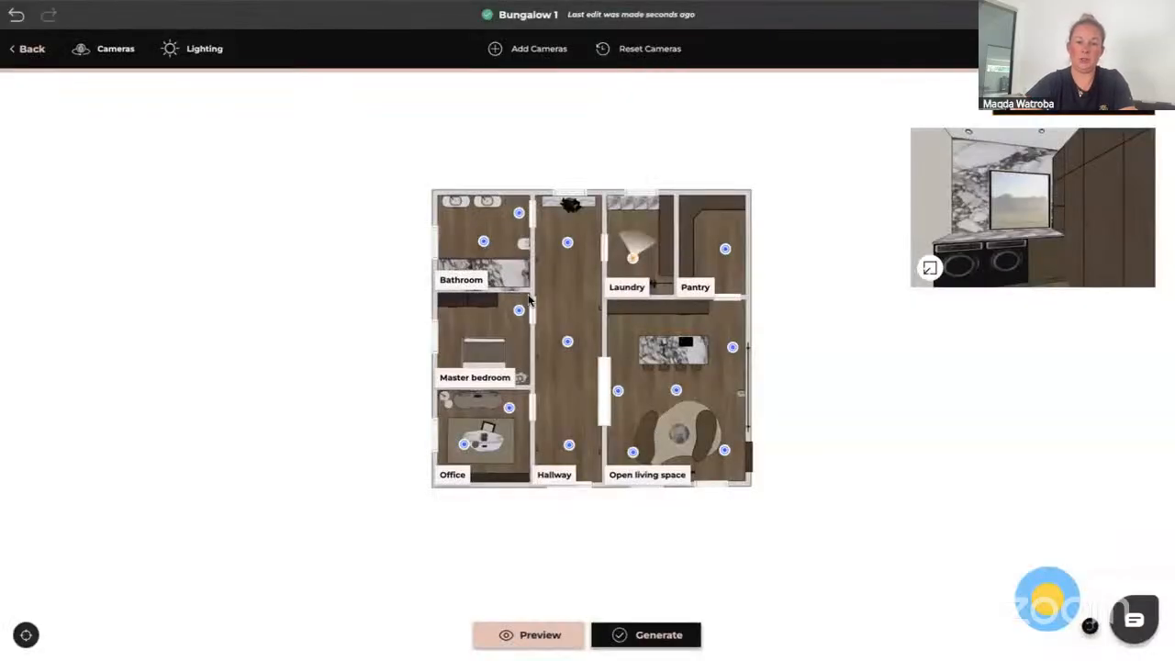
drag(518, 311, 490, 329)
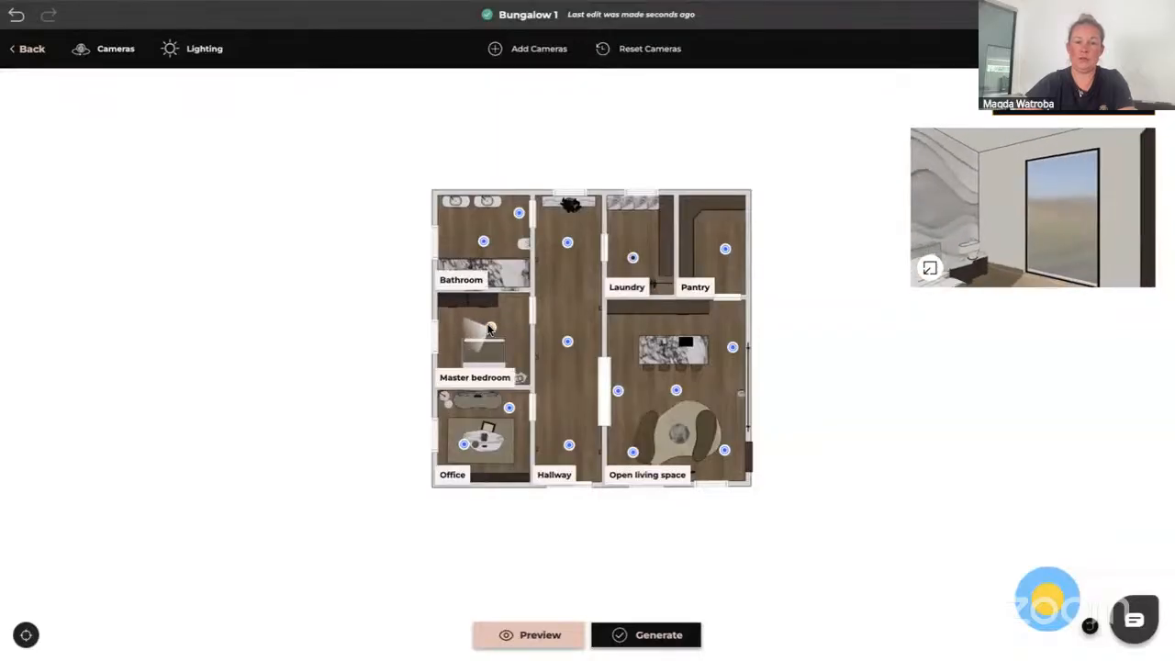
Reposition the Bathroom cameras, moving the centre one toward the left wall and nudging the top-right one inward
click(484, 242)
drag(484, 245, 461, 248)
drag(456, 248, 455, 250)
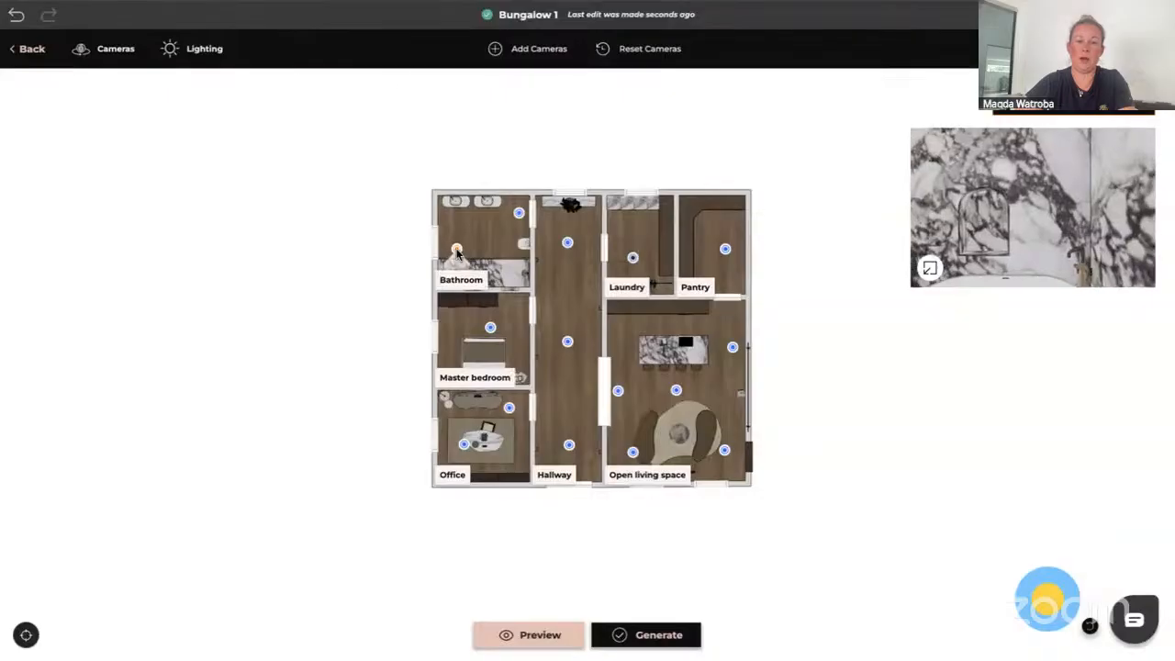
drag(519, 217, 513, 227)
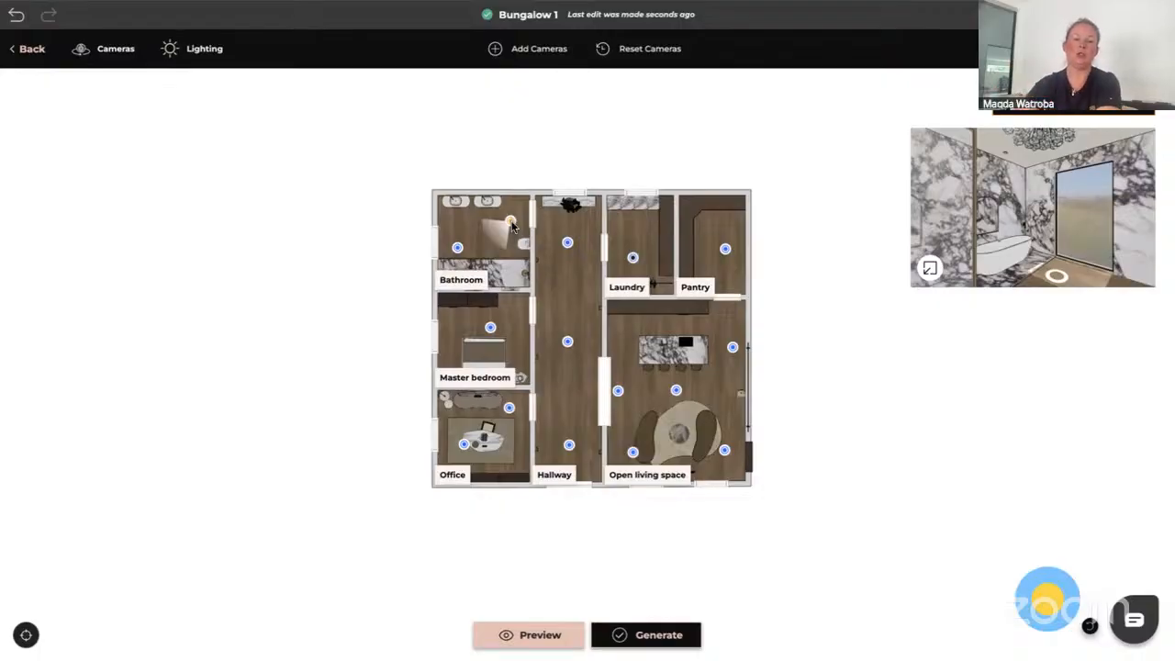
Aim the bottom Hallway camera's view up the hallway and expand its preview to full screen
click(569, 447)
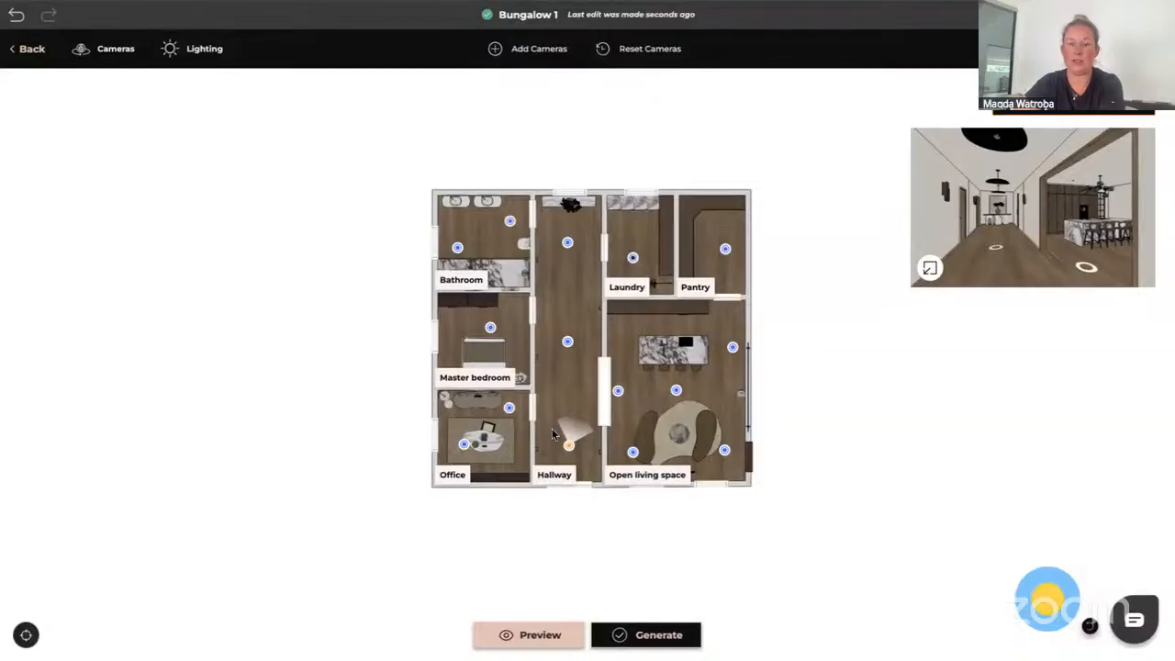
drag(1023, 226, 928, 224)
drag(1020, 240, 1077, 234)
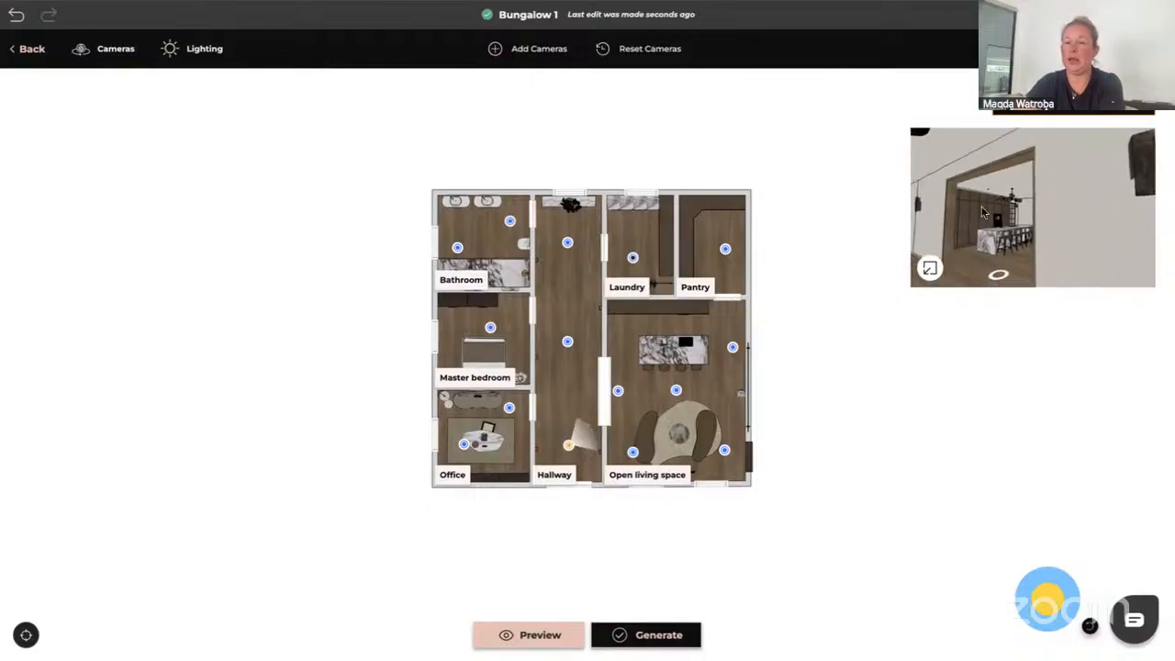
drag(982, 213, 1097, 213)
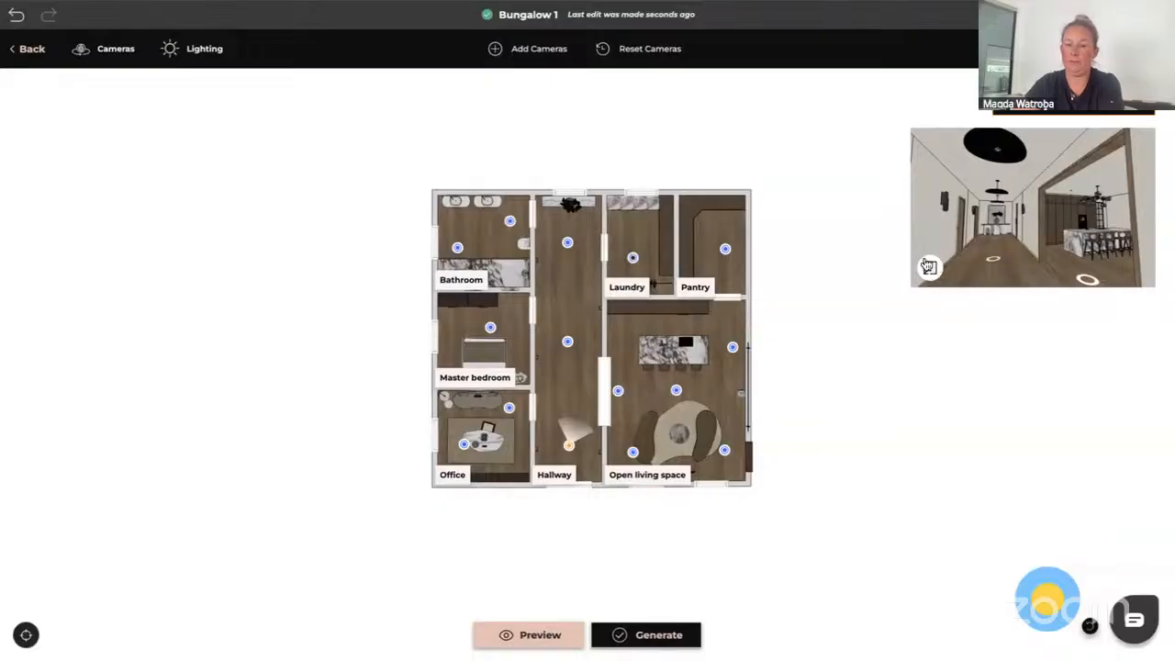
click(929, 267)
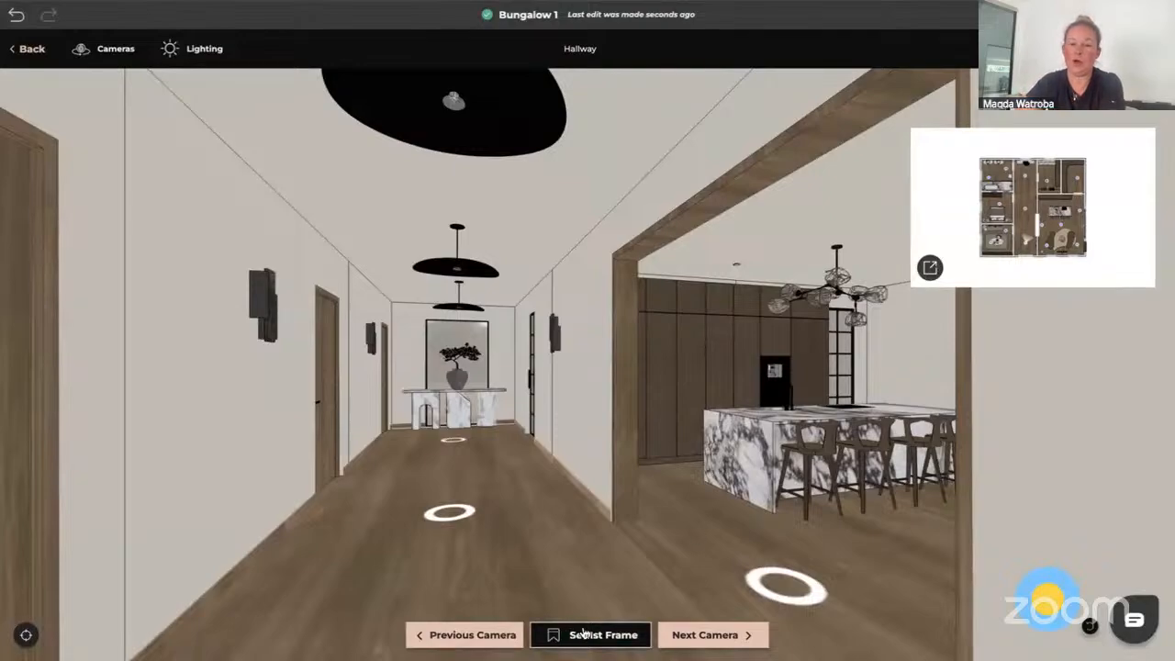
Save the bottom Hallway camera's view looking up the hallway as its first frame
click(533, 540)
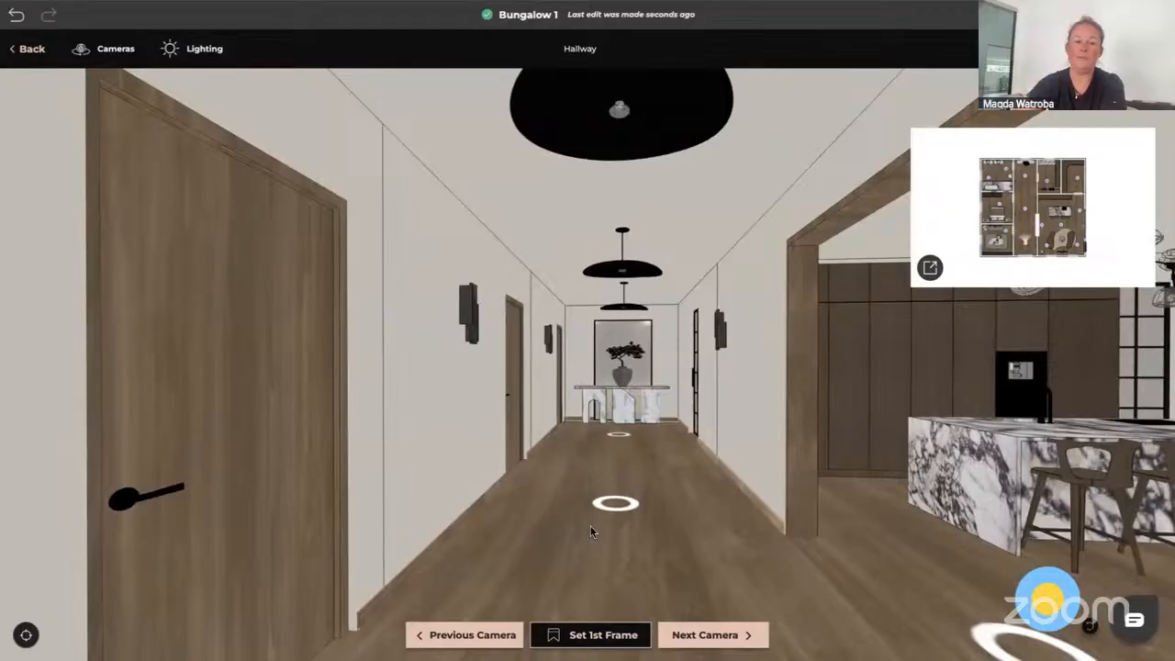
click(596, 636)
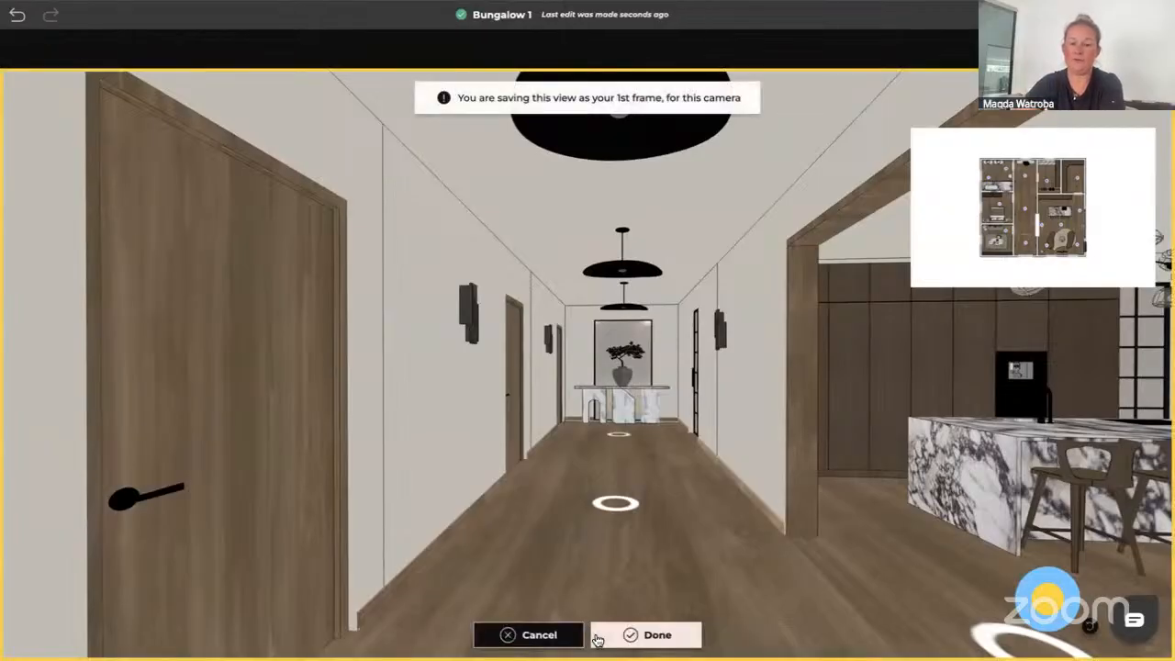
click(658, 635)
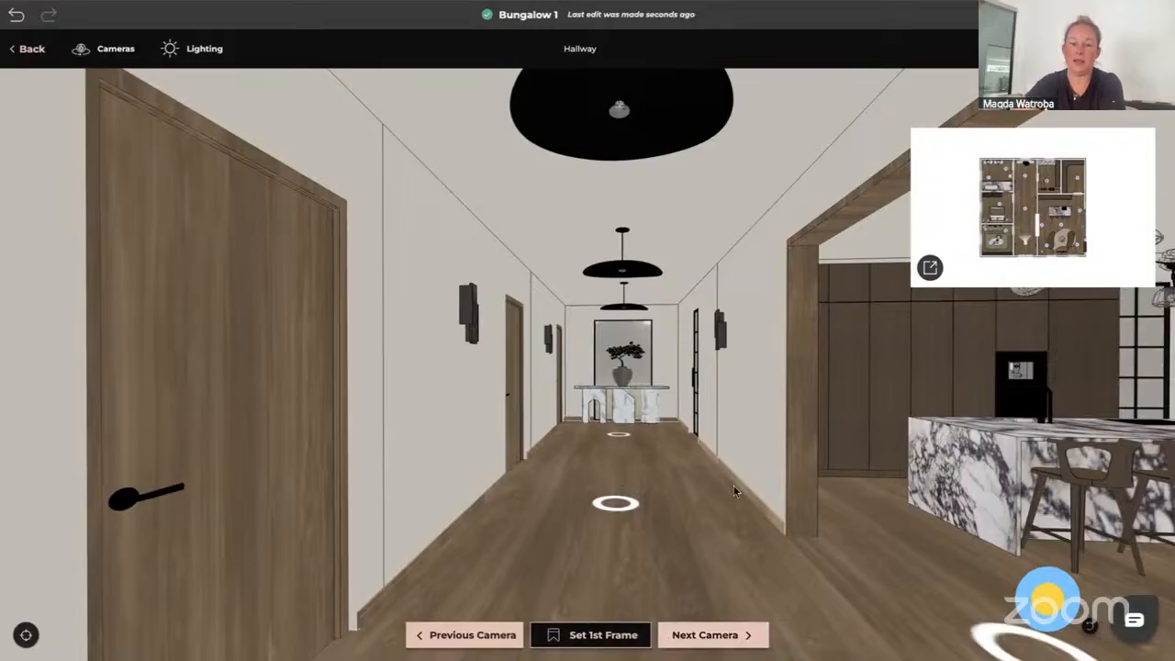
Move to the middle Hallway camera, aim it at the console table, and save that view as its first frame
click(624, 505)
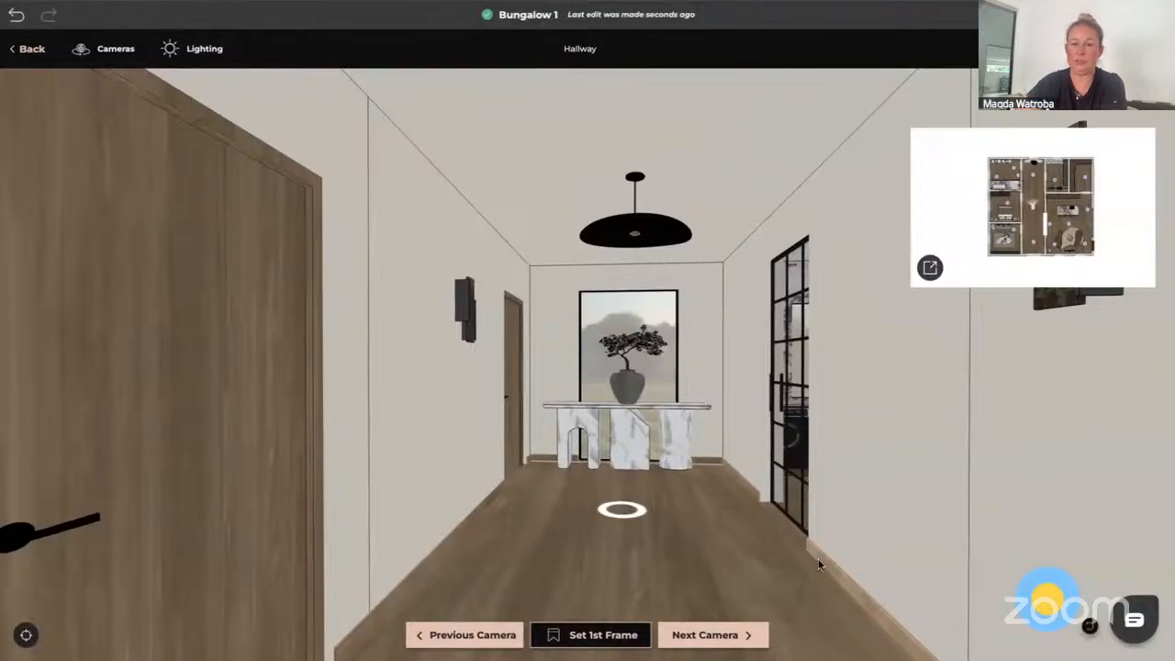
mouse_move(818, 558)
mouse_down()
mouse_move(702, 527)
mouse_move(801, 527)
mouse_move(801, 557)
mouse_up()
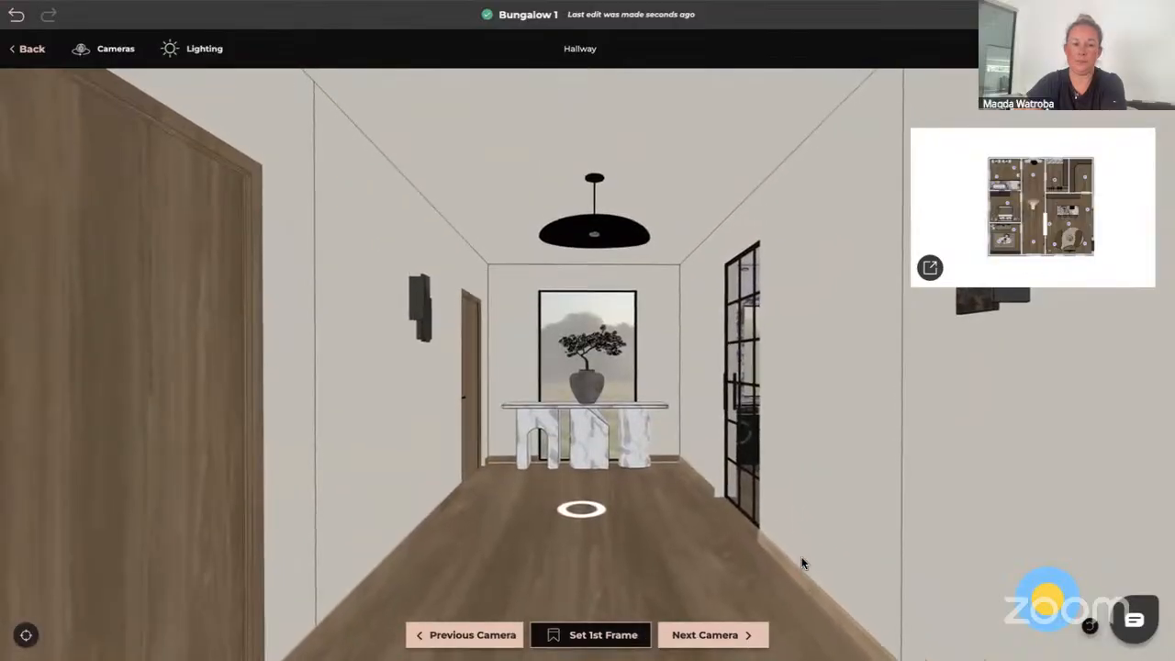
click(602, 640)
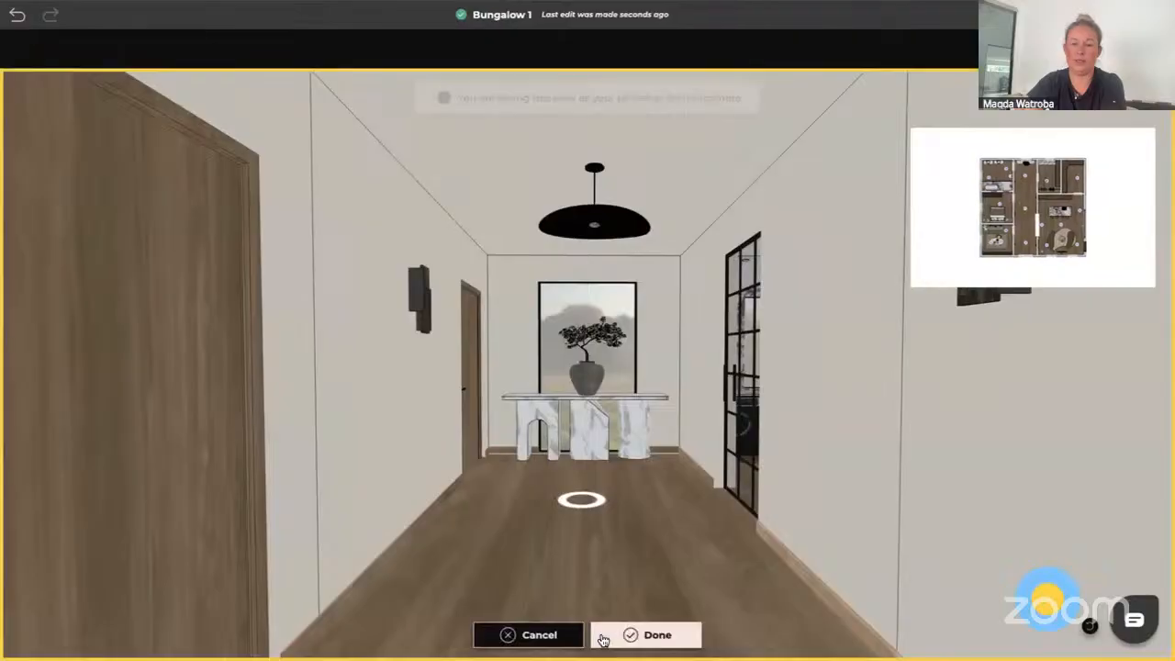
click(659, 640)
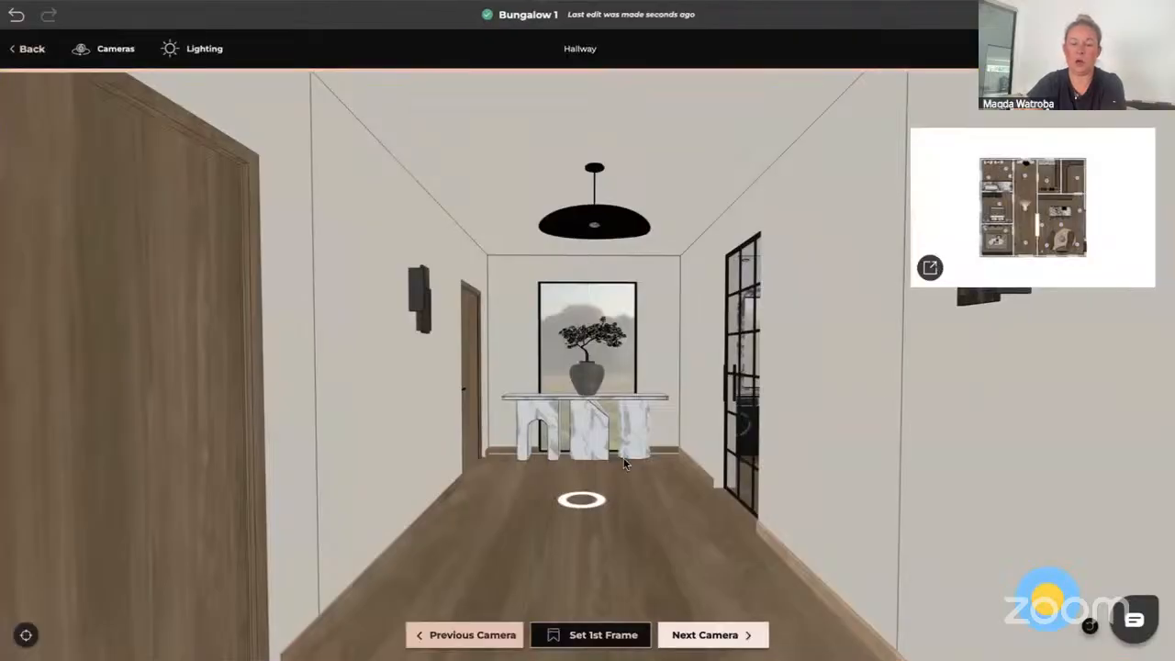
Move to the top Hallway camera, turn it to face the front door, and save that view as its first frame
click(580, 503)
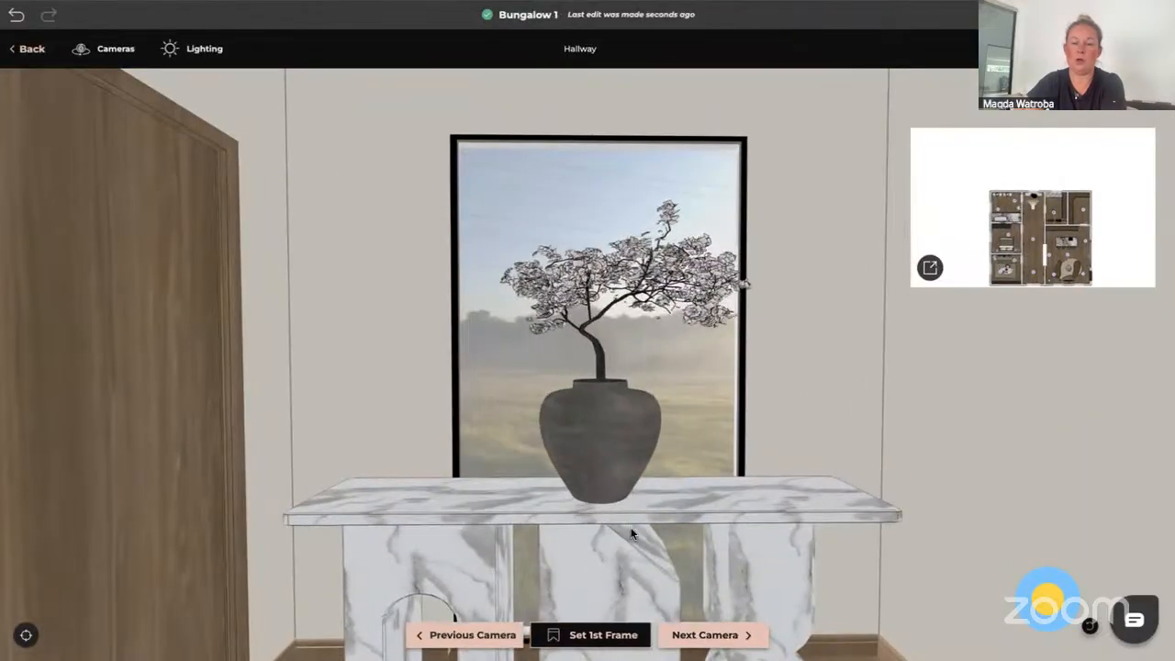
mouse_move(629, 530)
mouse_down()
mouse_move(536, 495)
mouse_move(375, 487)
mouse_move(469, 527)
mouse_move(410, 526)
mouse_move(409, 572)
mouse_up()
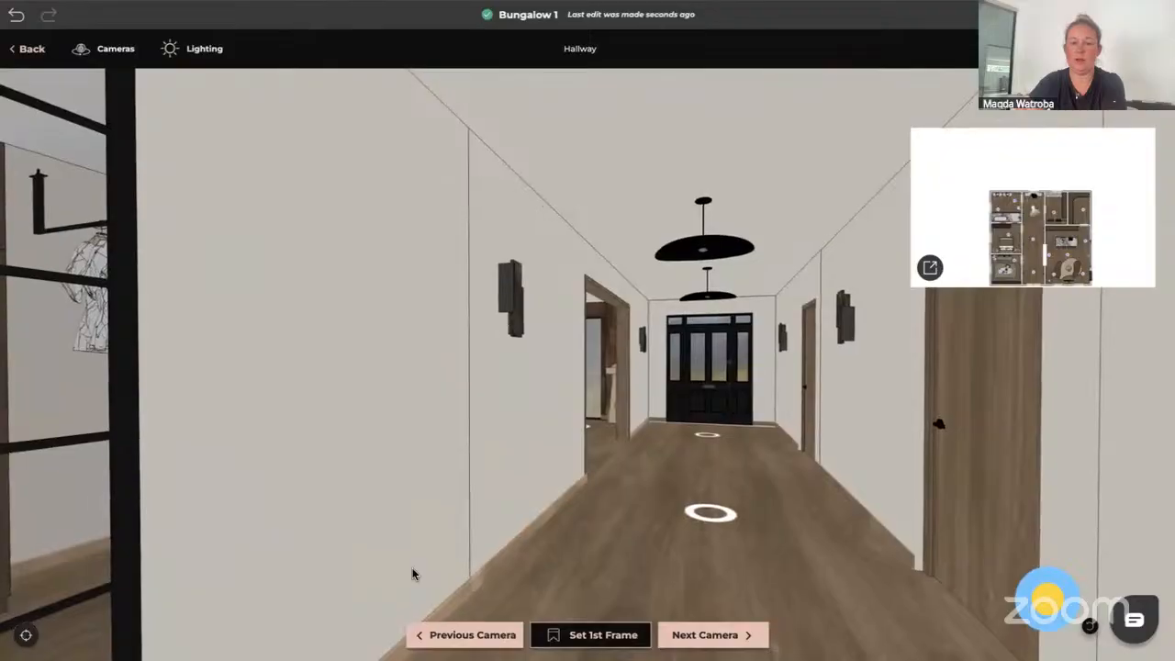
click(592, 637)
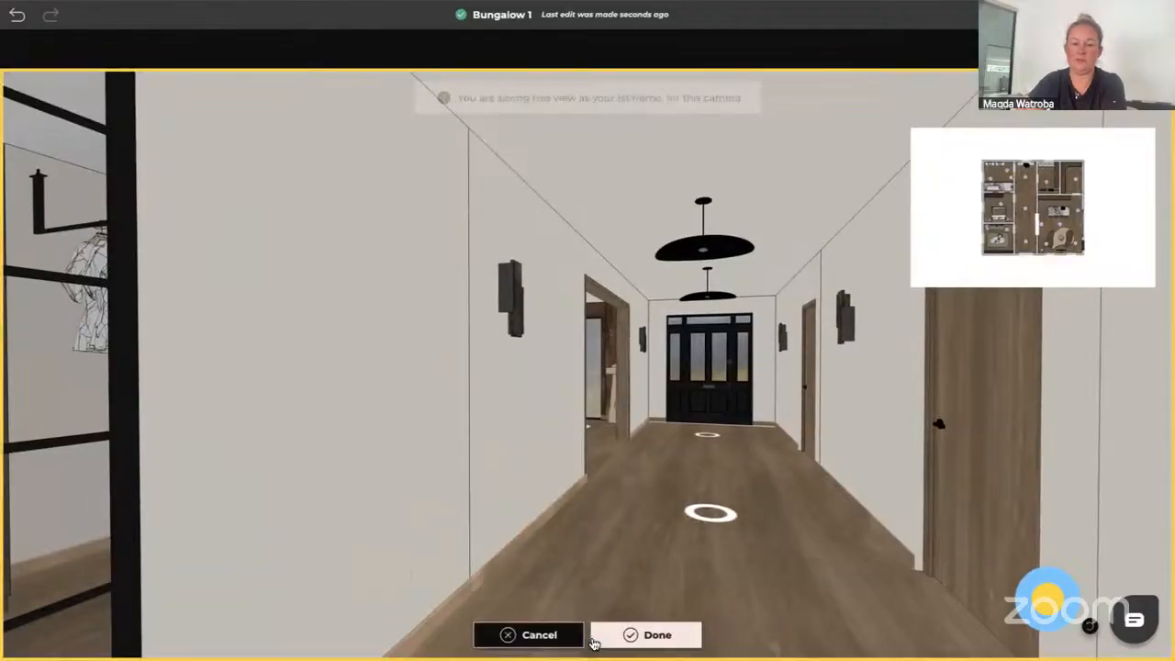
click(652, 636)
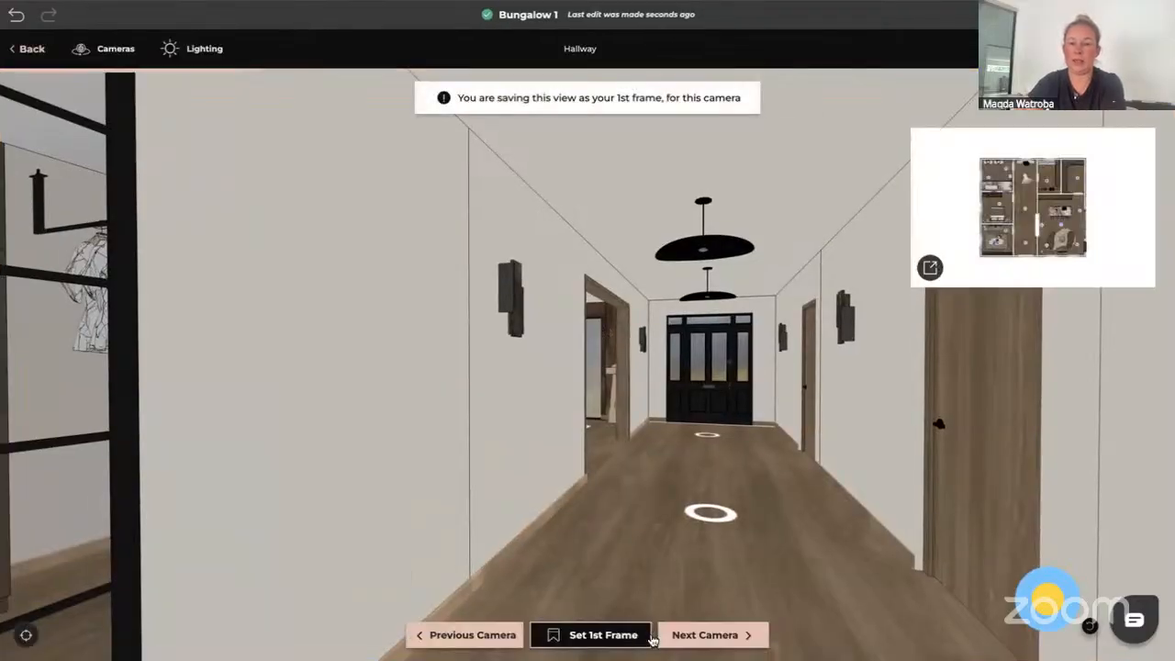
Jump to an Office camera, aim it at the shelving and window, and save that view as its first frame
click(1007, 237)
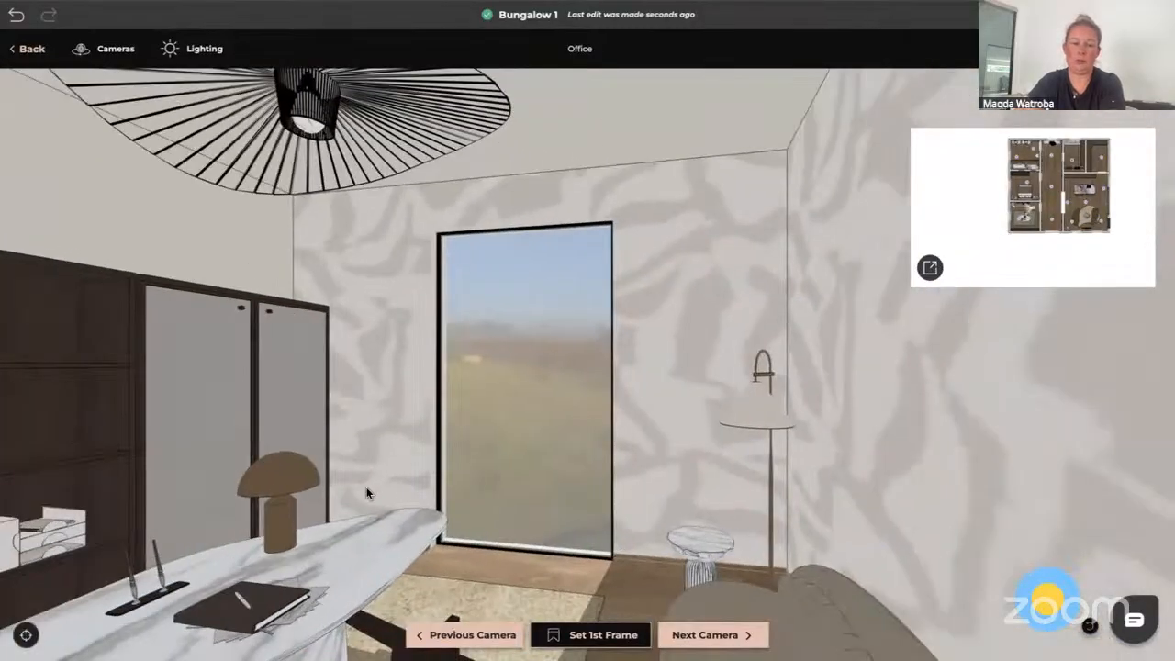
drag(367, 493, 418, 489)
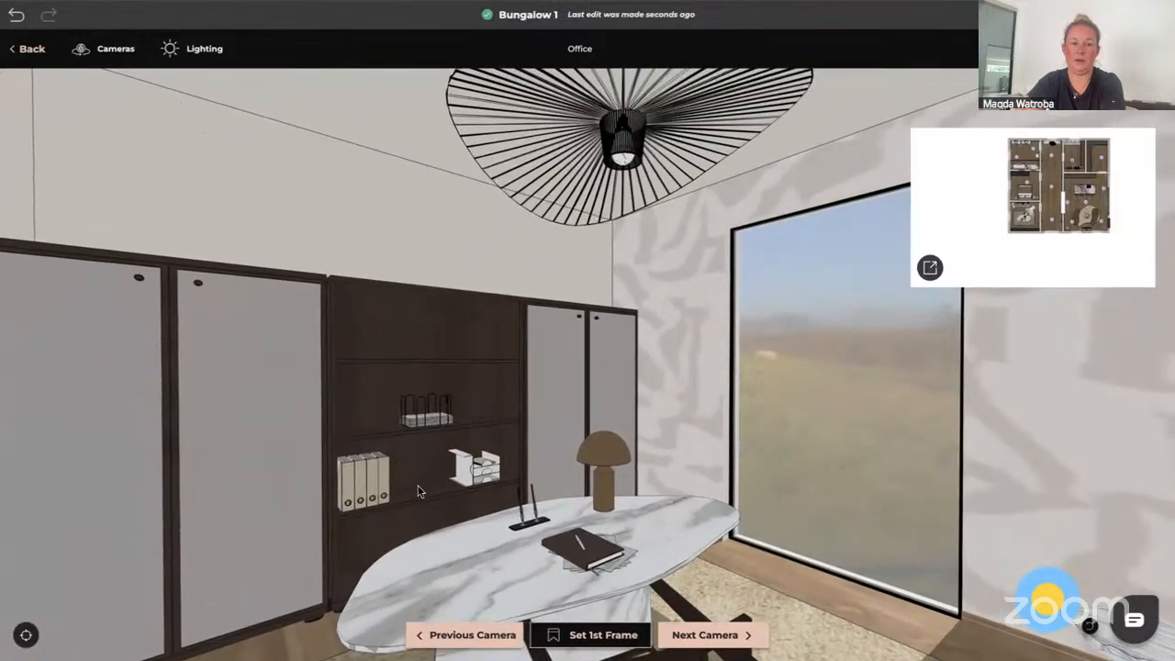
click(601, 635)
click(656, 636)
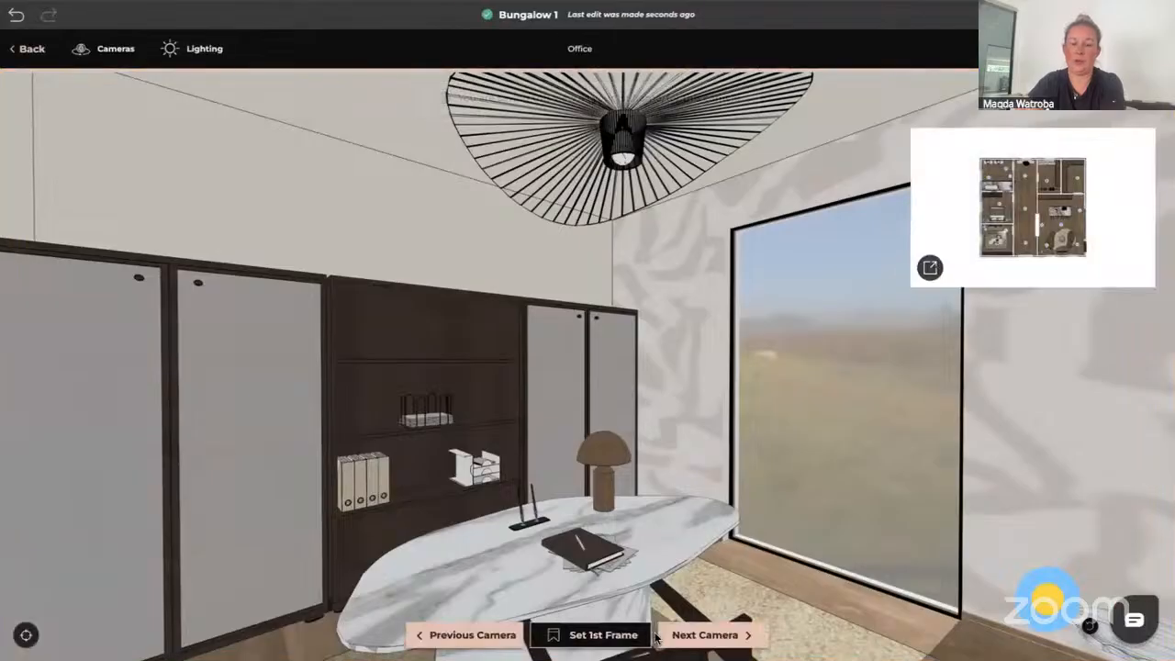
Switch to the other Office camera, turn it toward the door, and save that view as its first frame
click(991, 244)
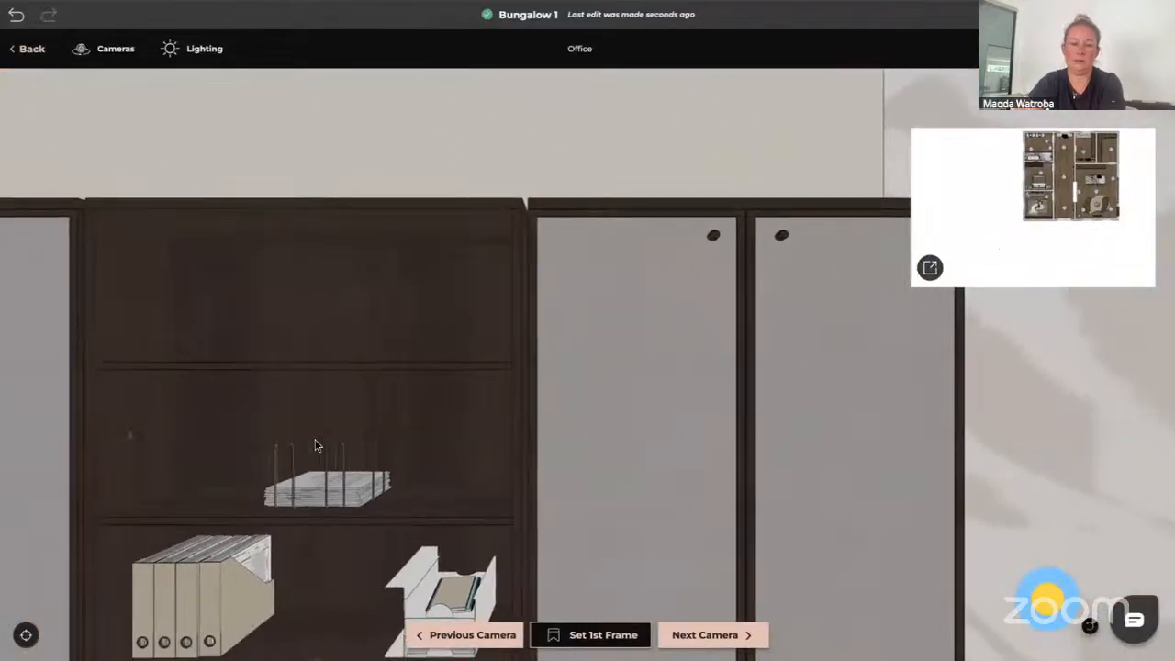
drag(291, 459, 538, 461)
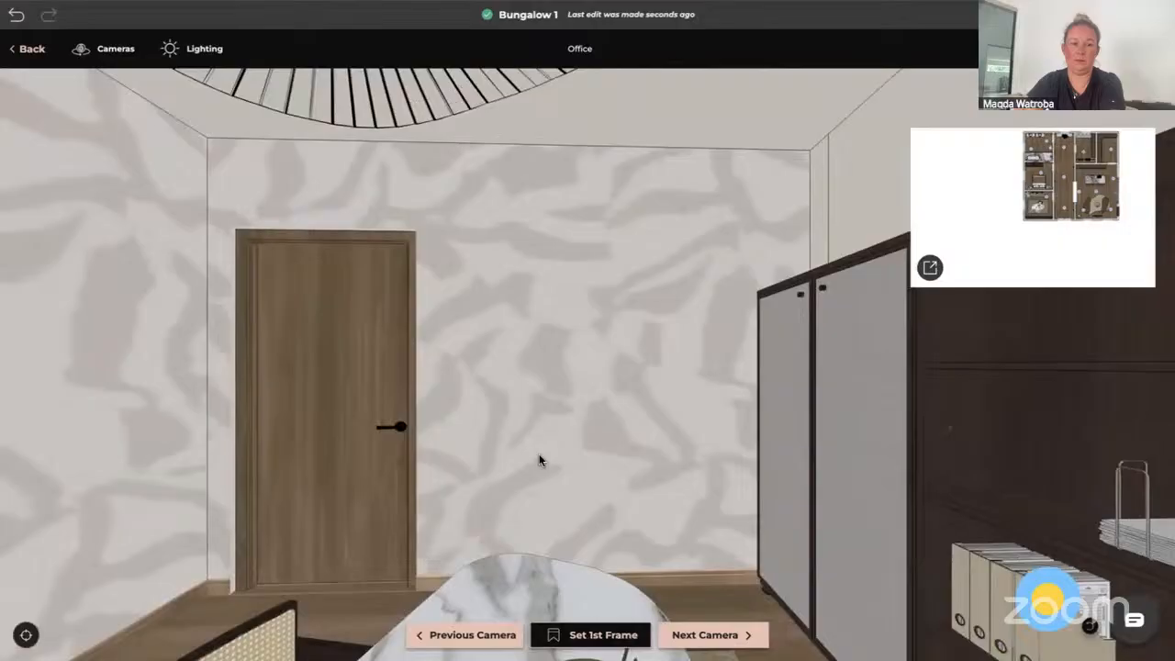
click(599, 635)
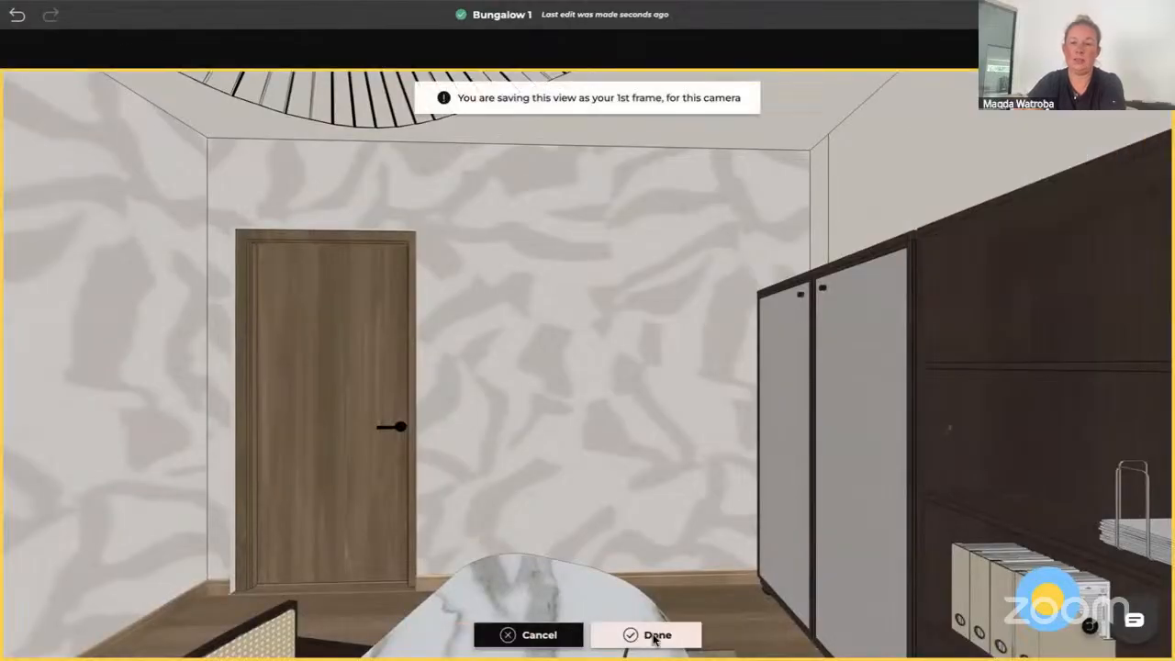
click(655, 636)
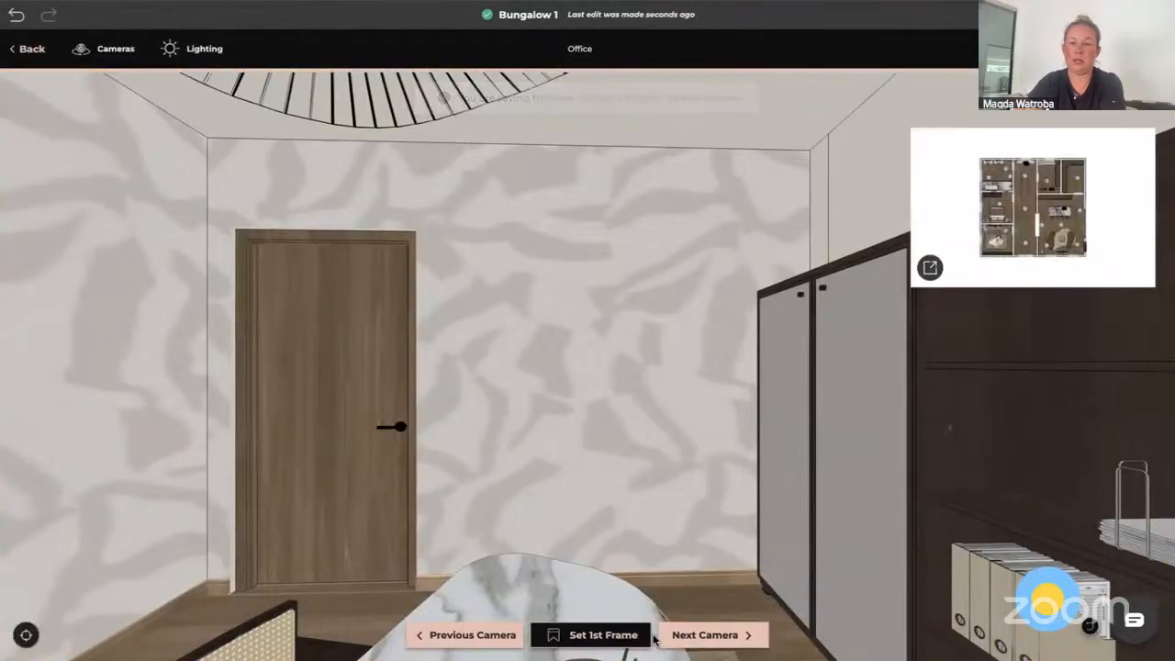
Jump to a Bathroom camera, aim it at the shower and marble niches, and save that view as its first frame
click(988, 181)
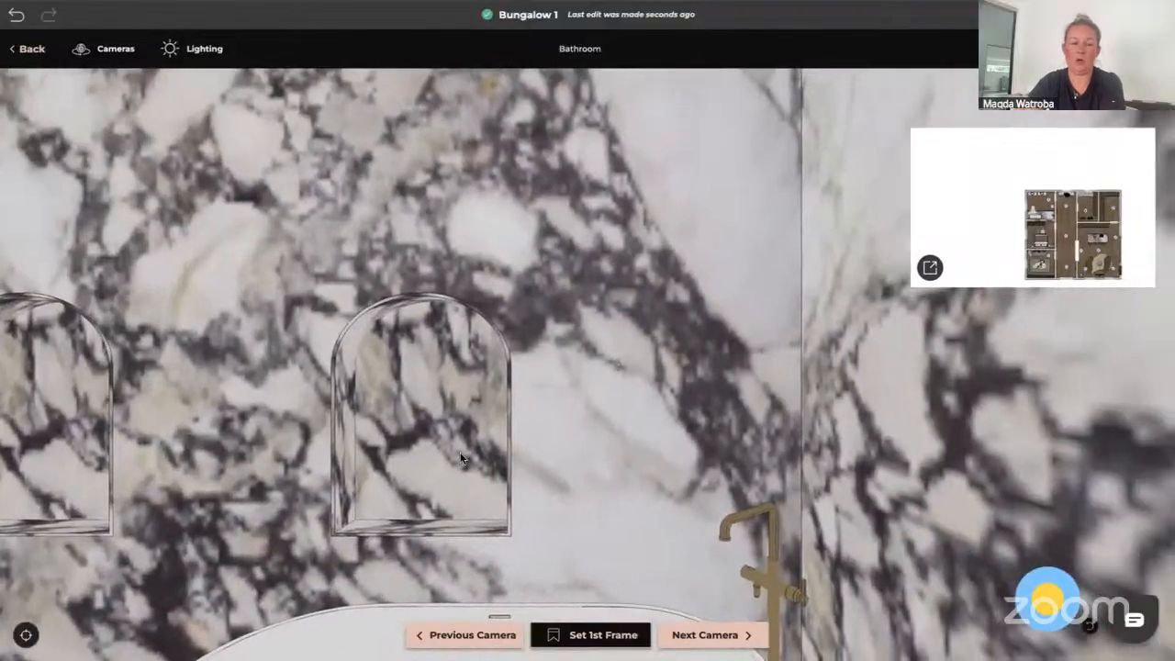
drag(461, 458, 516, 457)
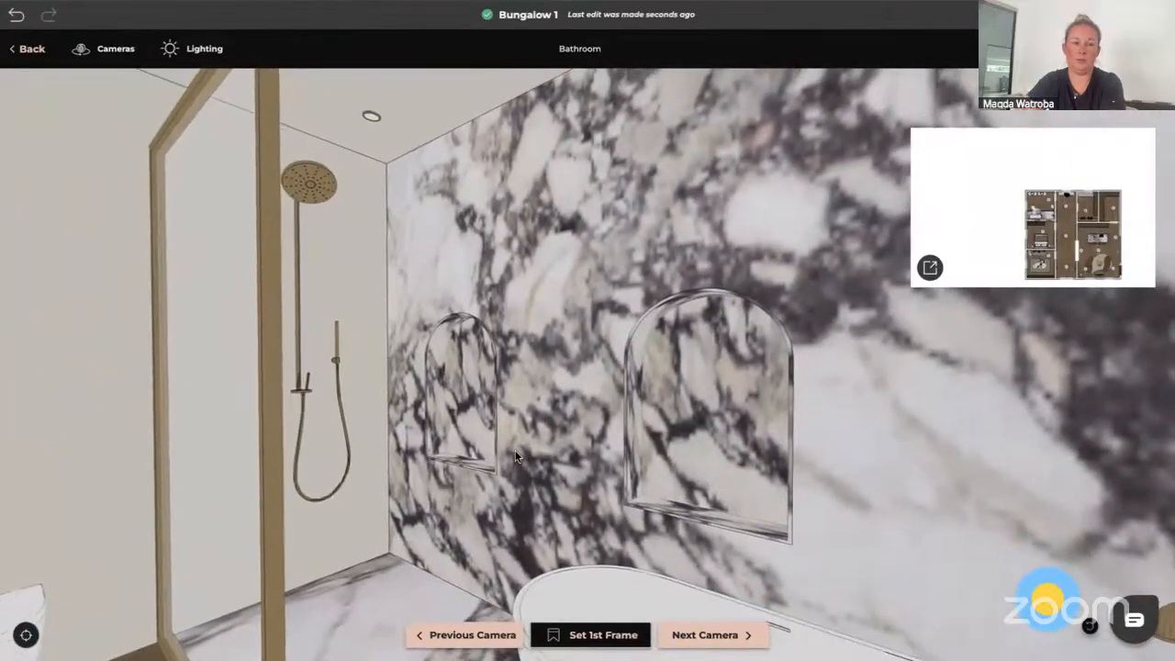
click(601, 635)
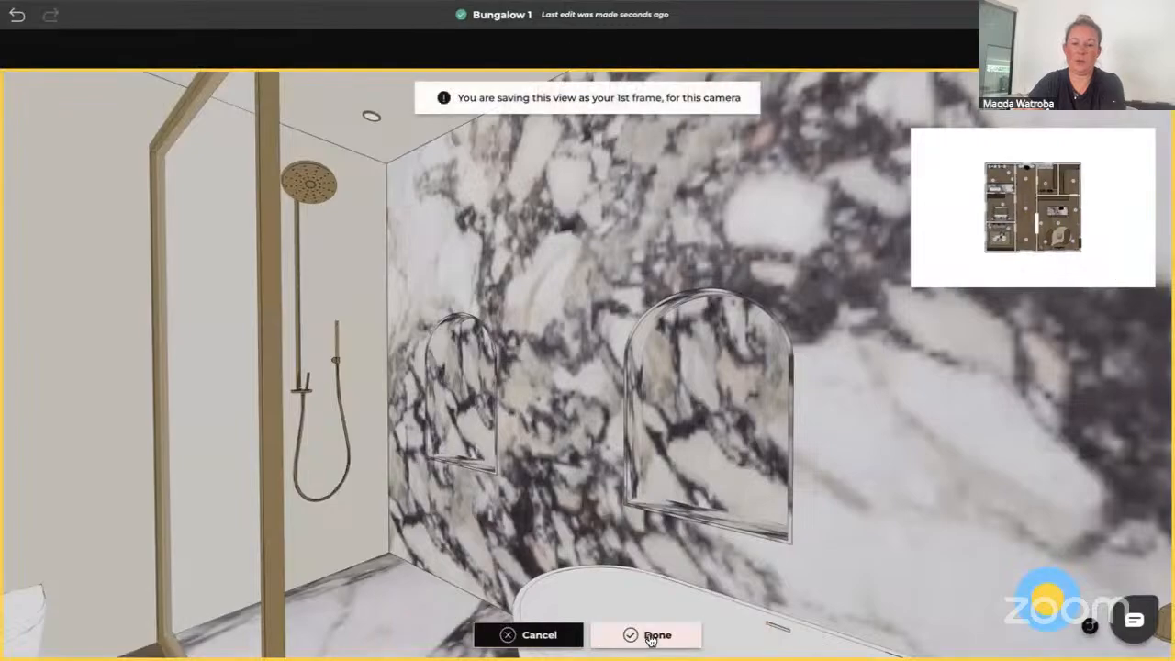
click(654, 637)
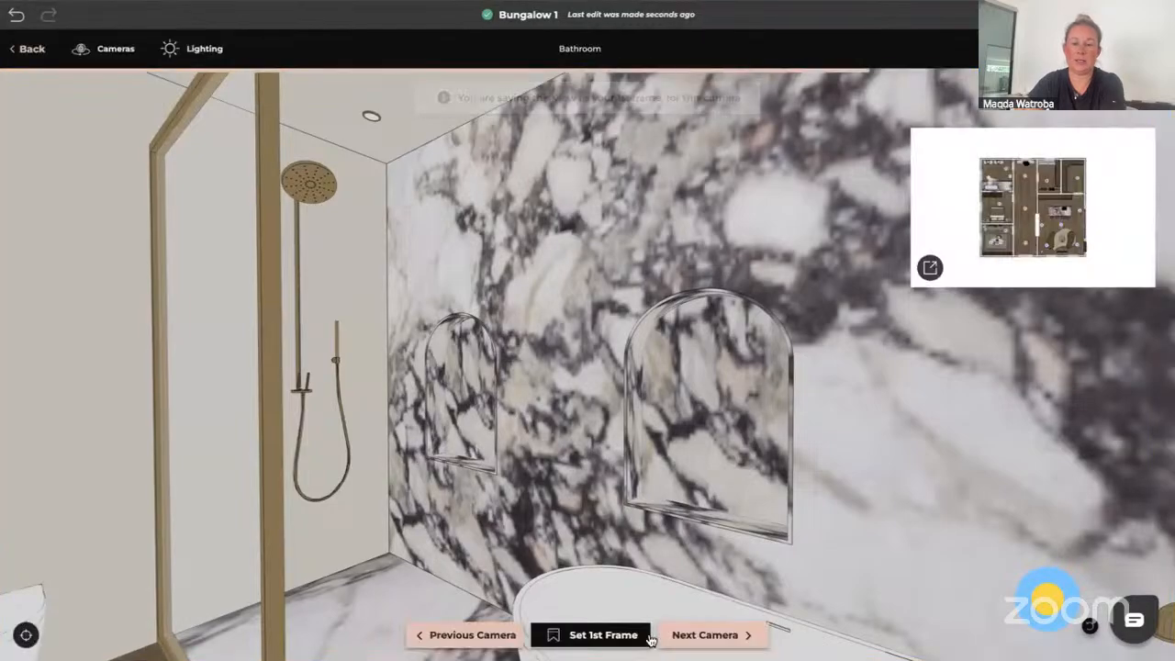
Switch to the other Bathroom camera, aim it at the window and vanities, and save that view as its first frame
click(1007, 174)
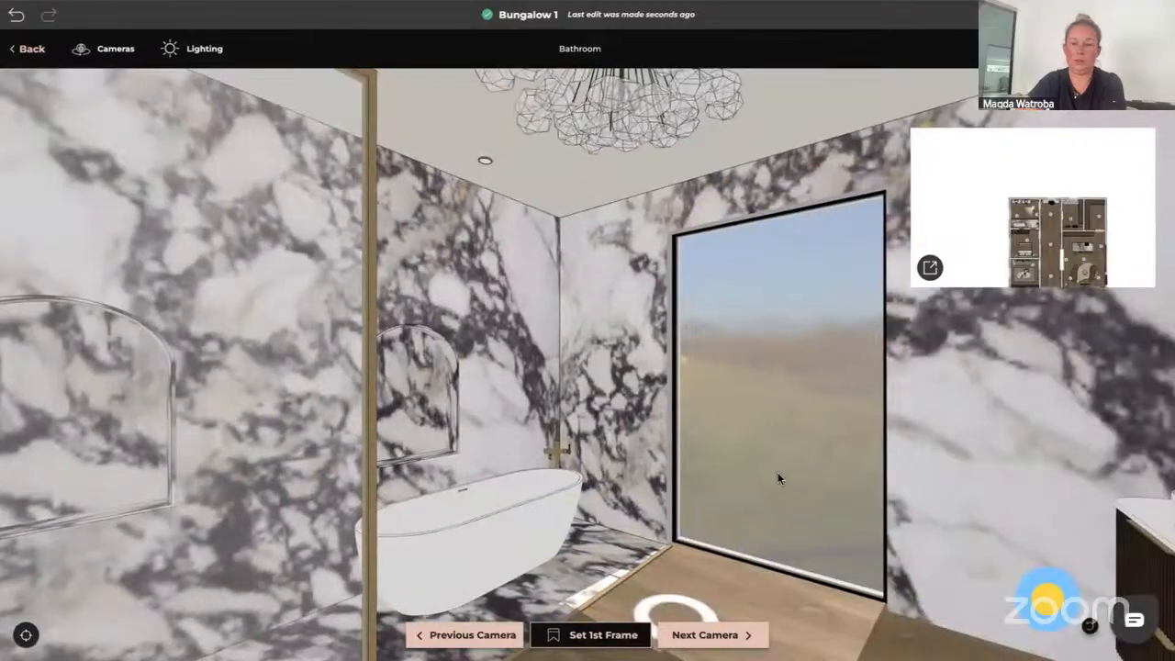
drag(778, 472, 682, 475)
click(592, 635)
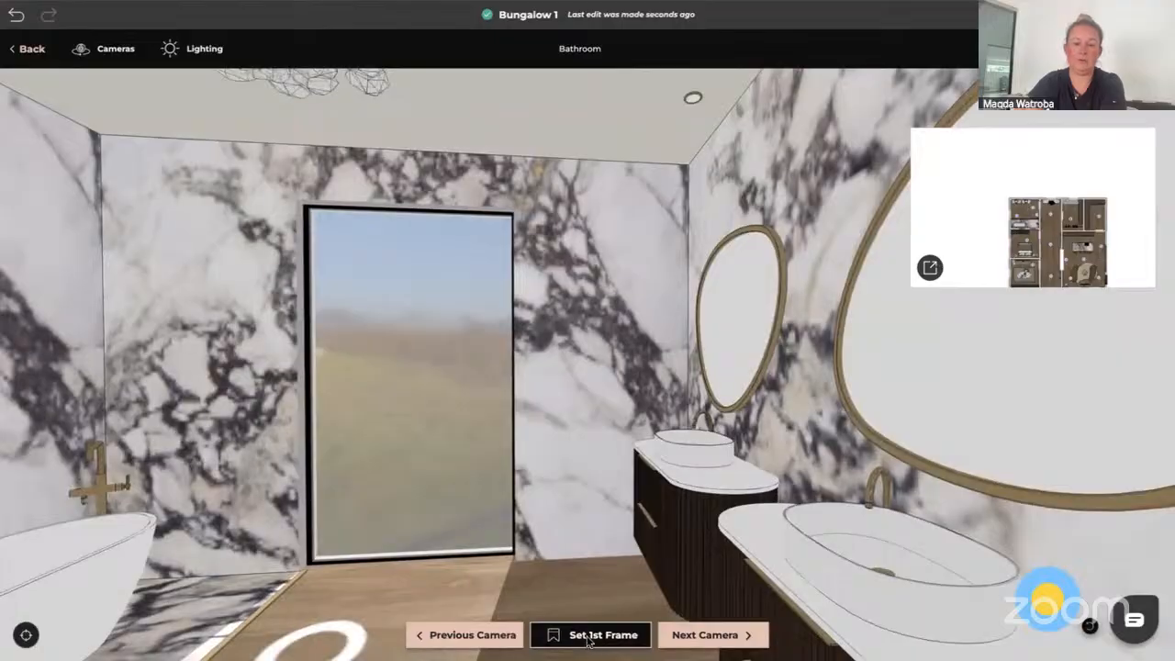
click(653, 638)
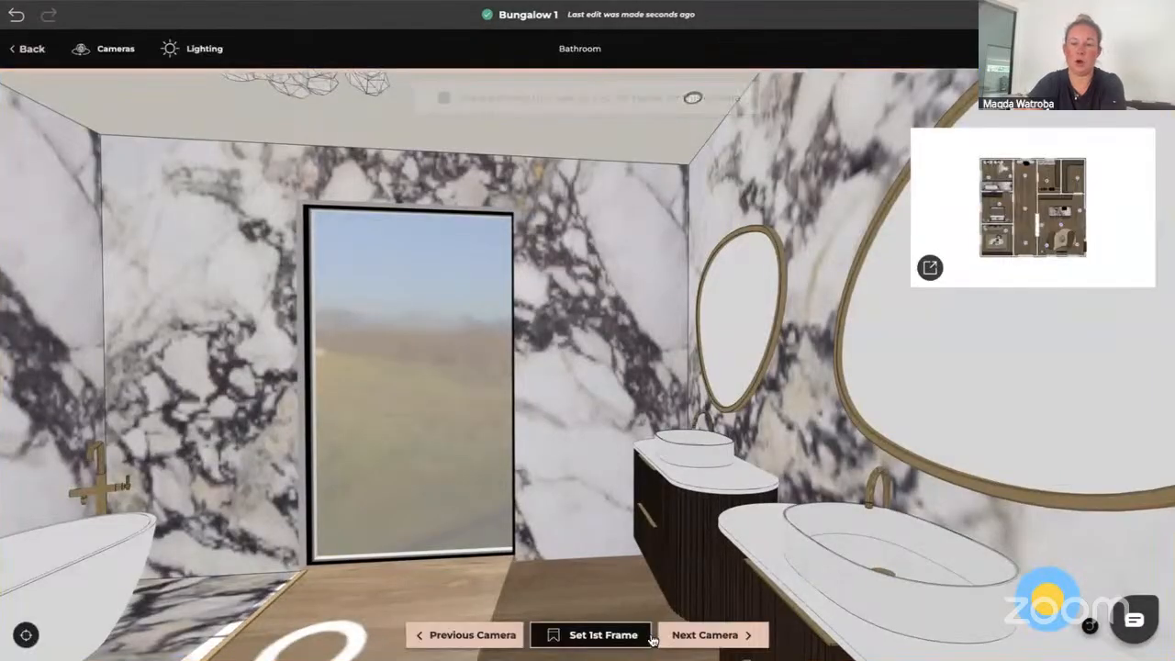
Step to the next camera and switch back to the 2D floor plan
click(707, 636)
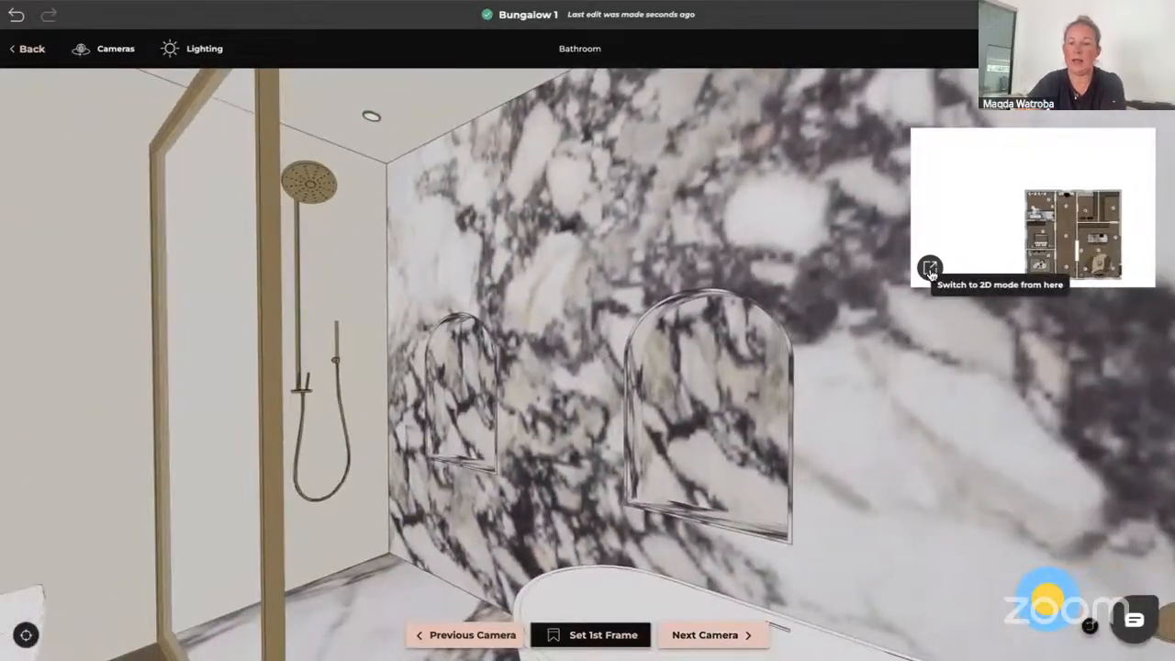
click(930, 269)
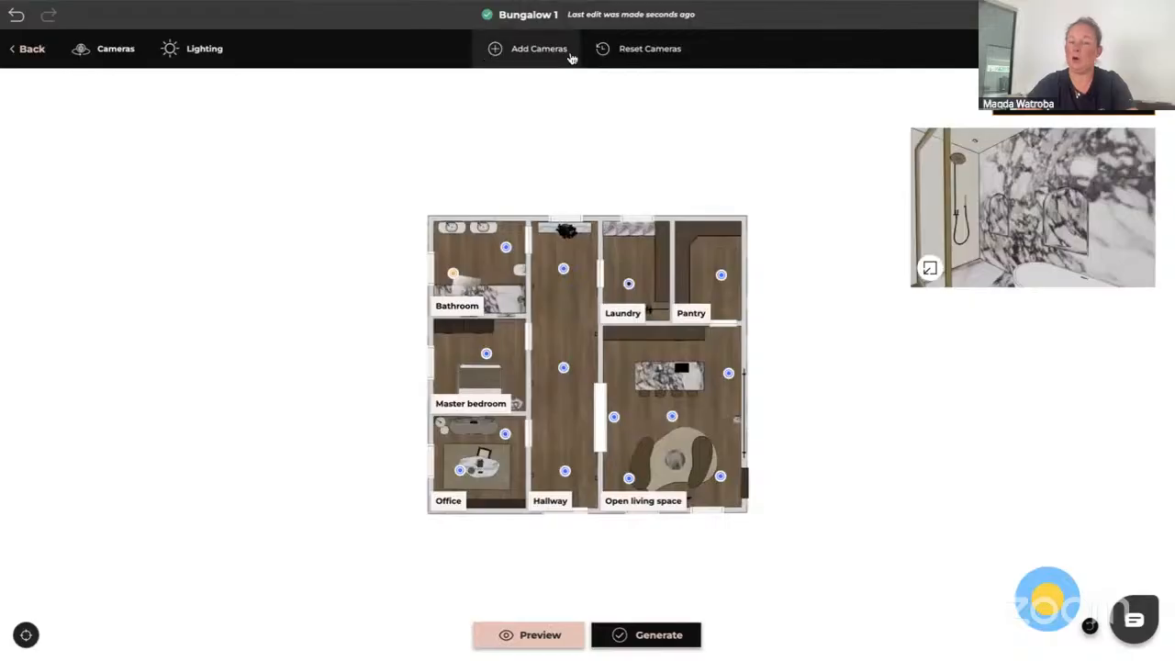
Try to add a camera in the middle of the hallway
click(495, 51)
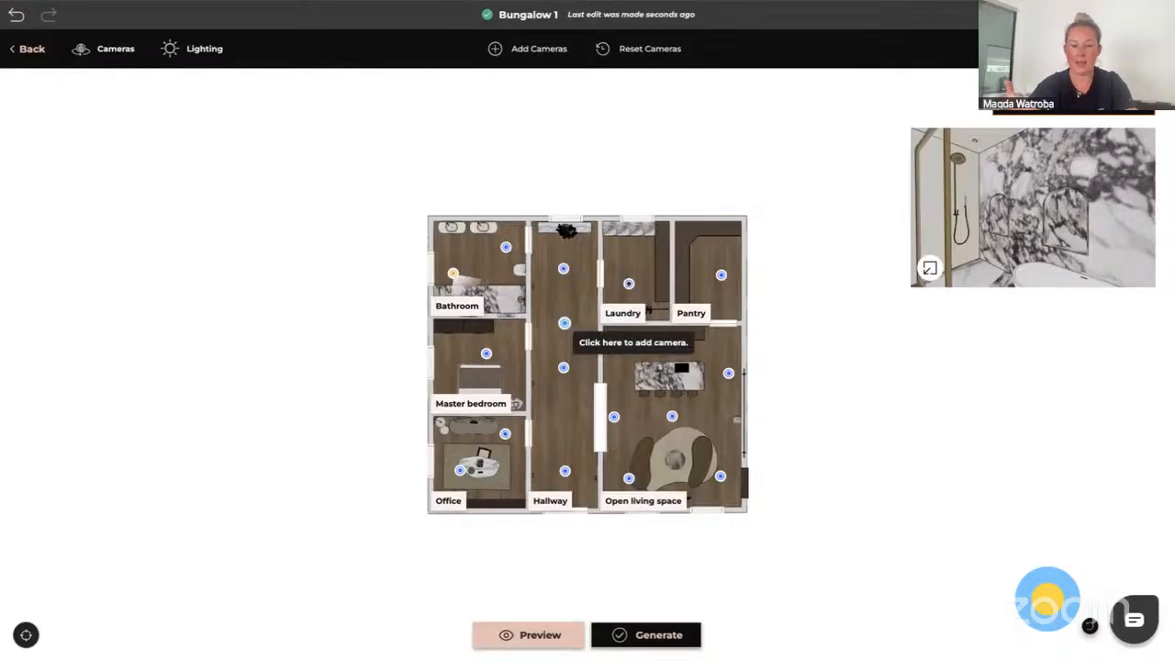
click(563, 323)
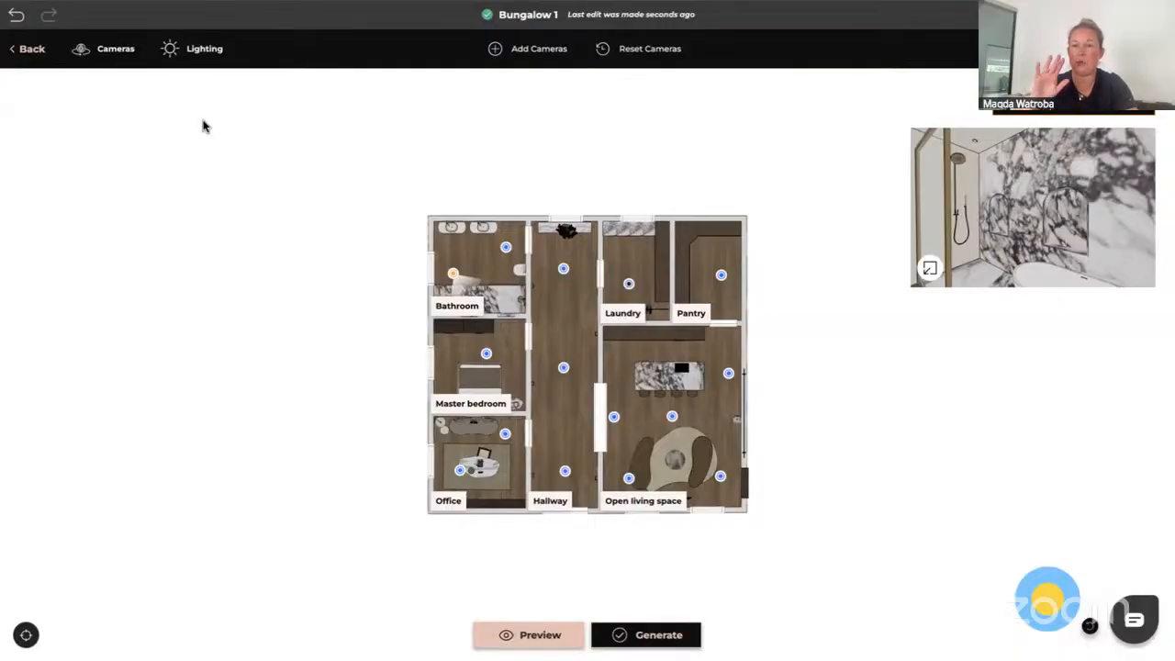
Set the bottom Hallway camera as the walkthrough's starting point
click(115, 54)
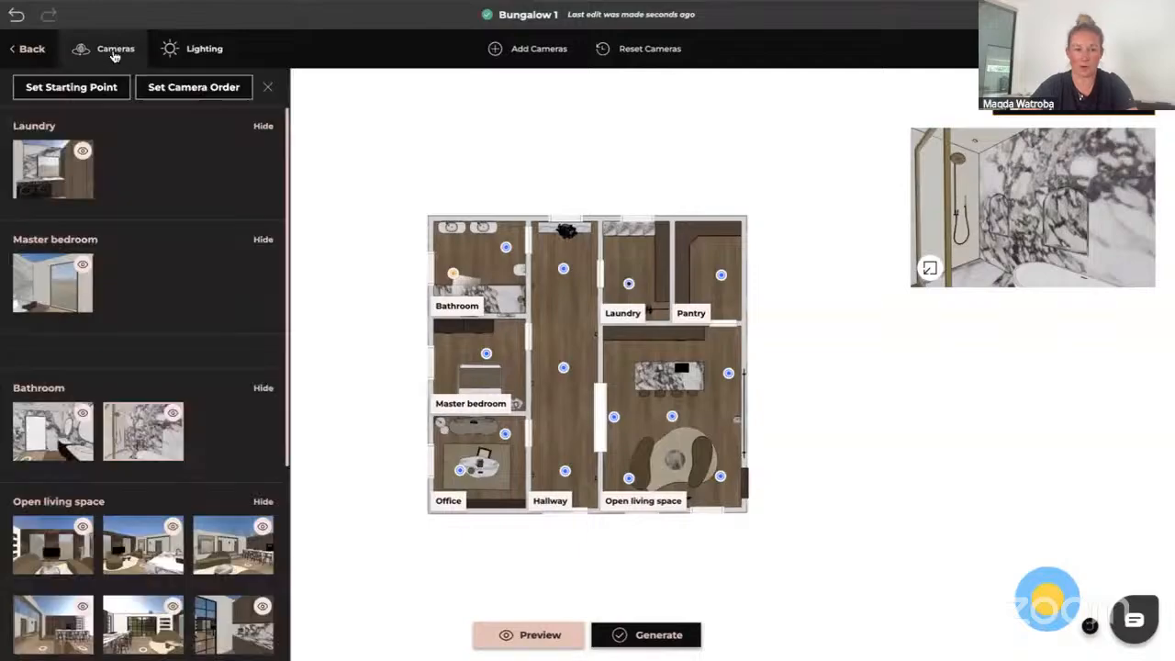
click(63, 90)
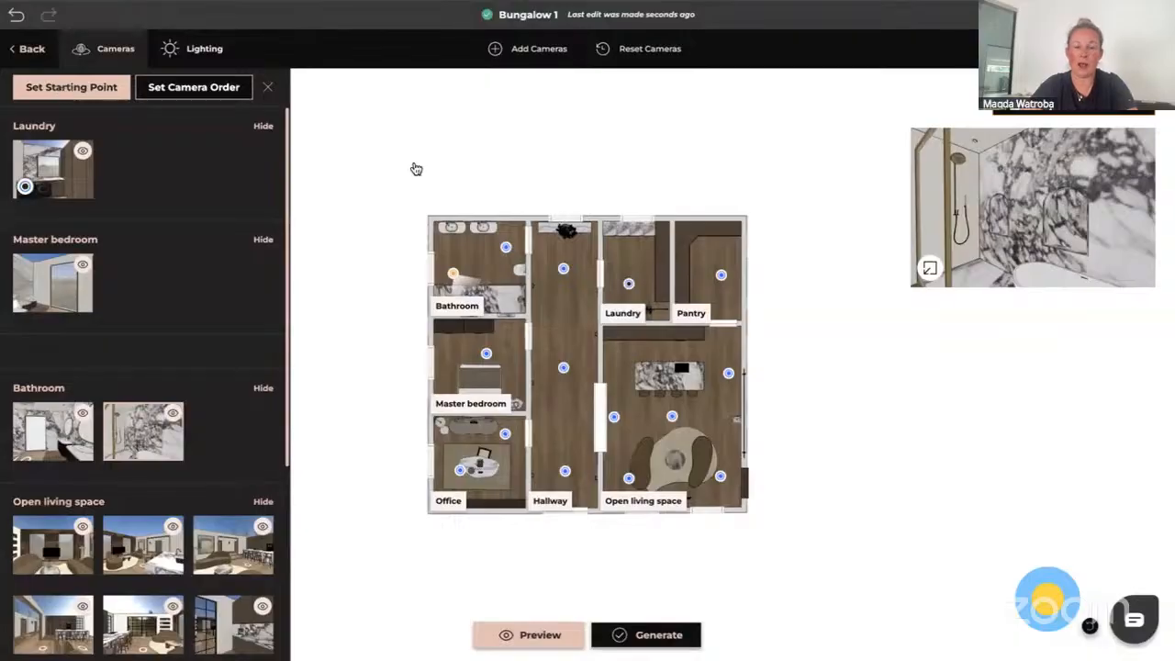
click(629, 286)
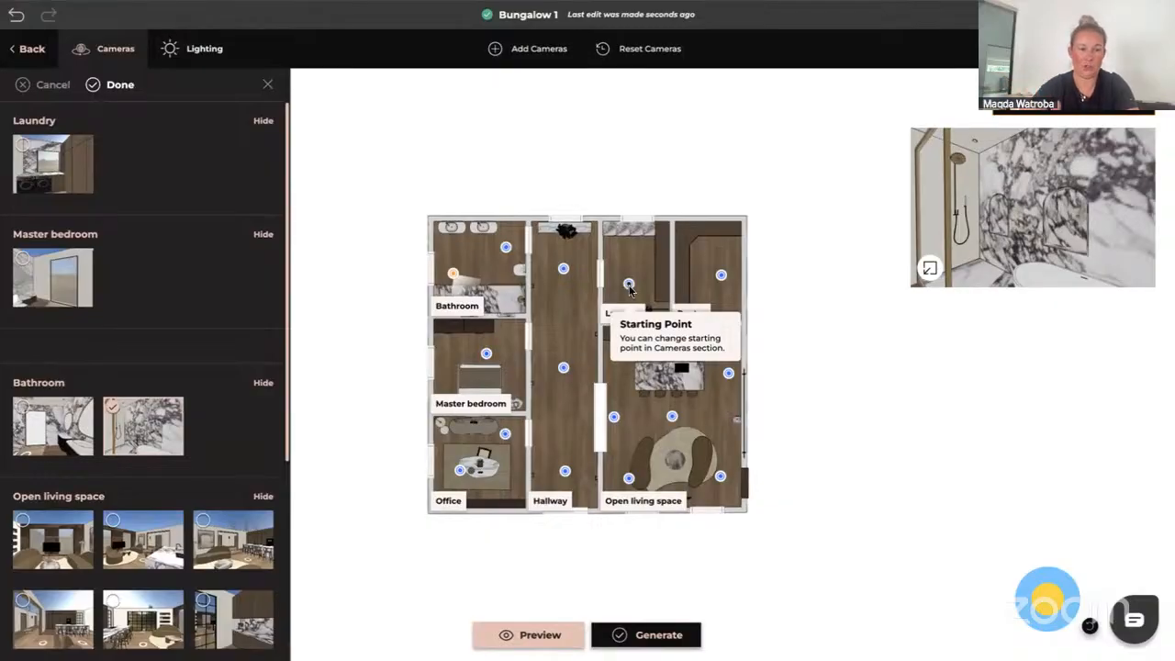
click(565, 473)
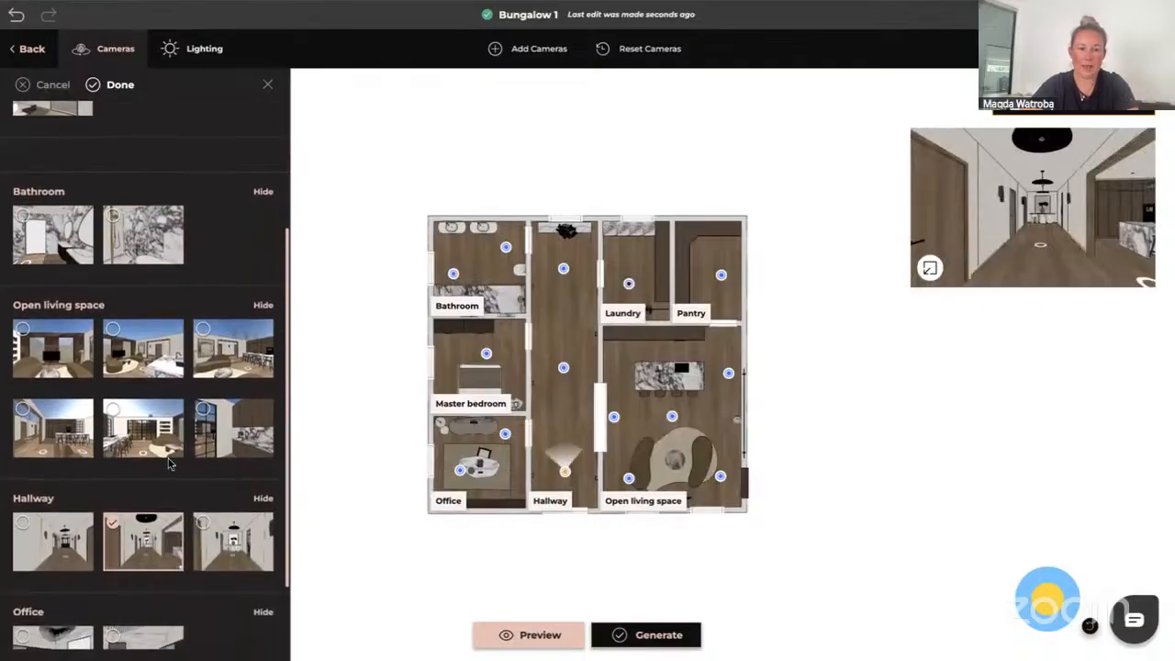
scroll(168, 464, down, 1)
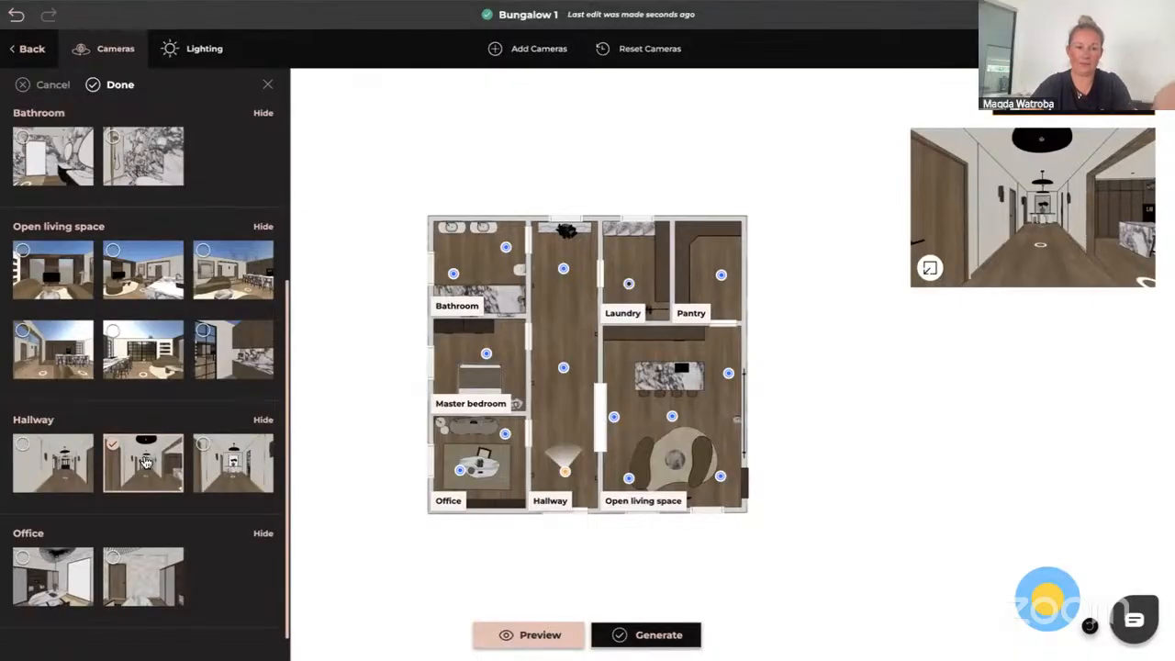
click(120, 85)
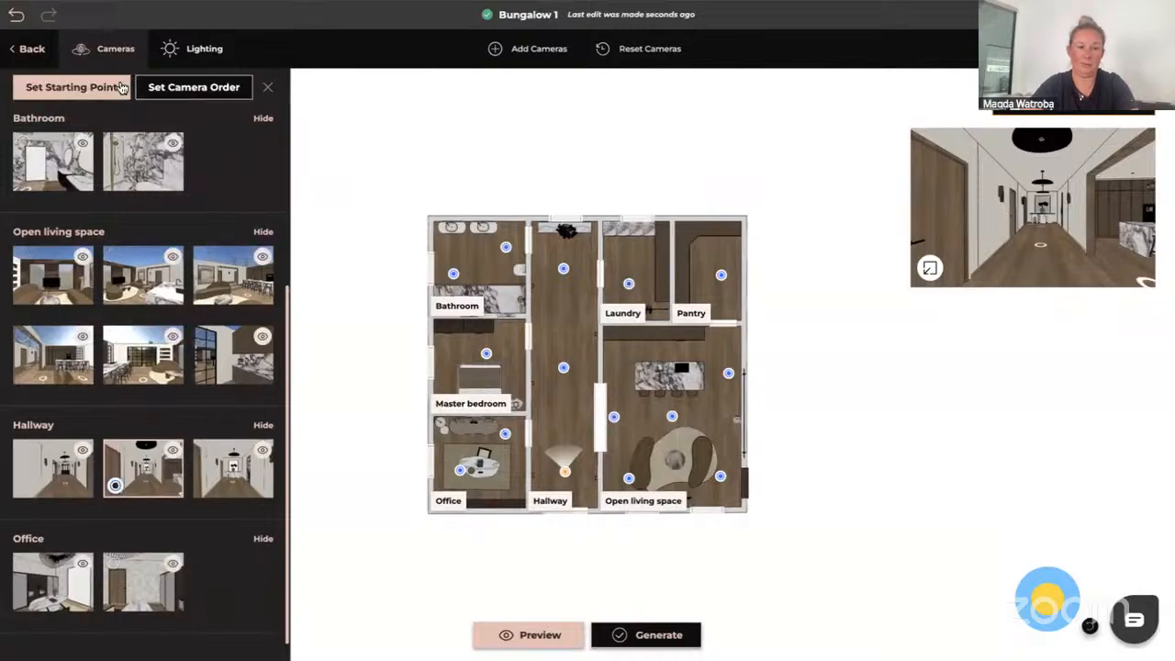
Open the camera ordering and place the bottom Hallway camera first, followed by the two Office cameras
click(199, 91)
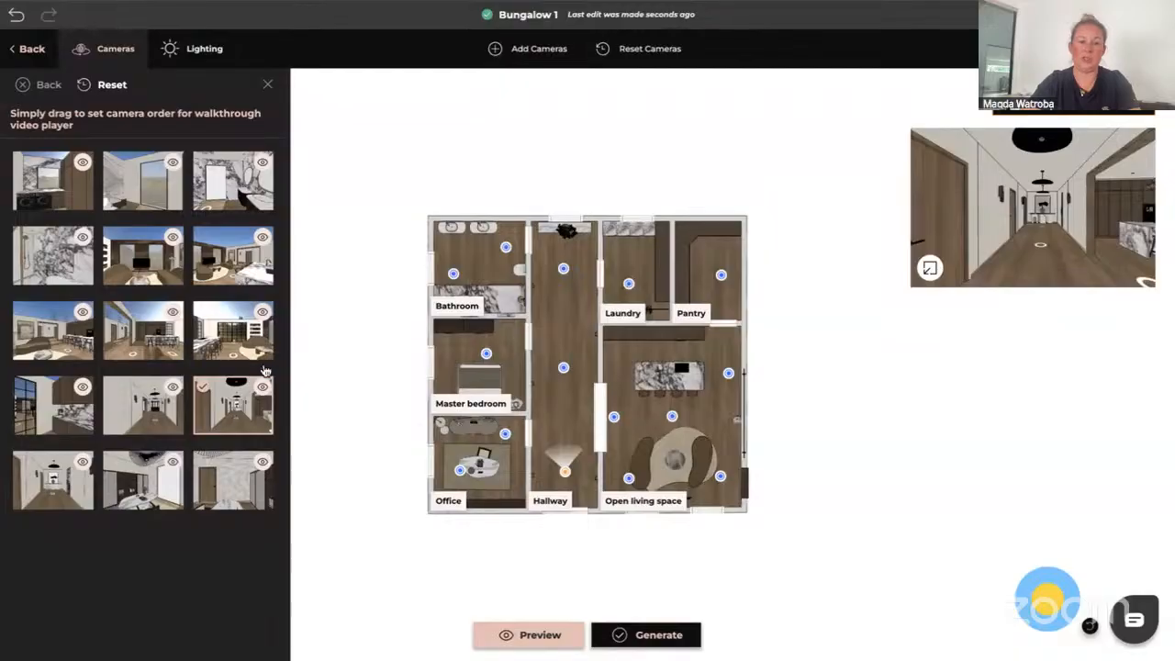
drag(228, 419, 48, 186)
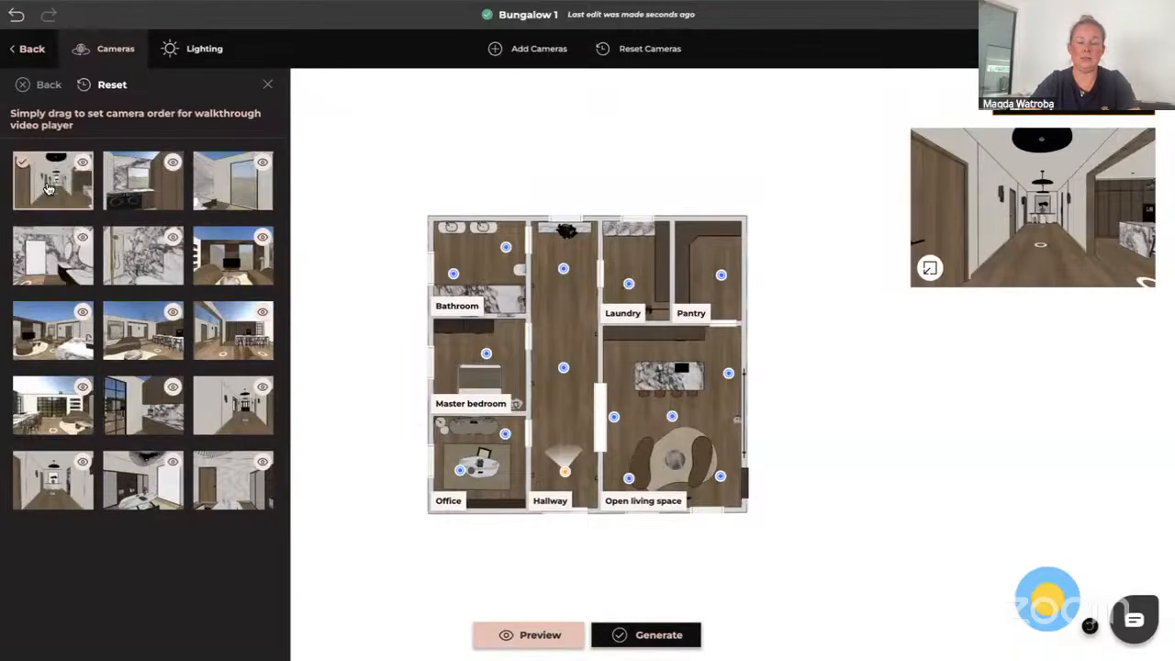
click(504, 434)
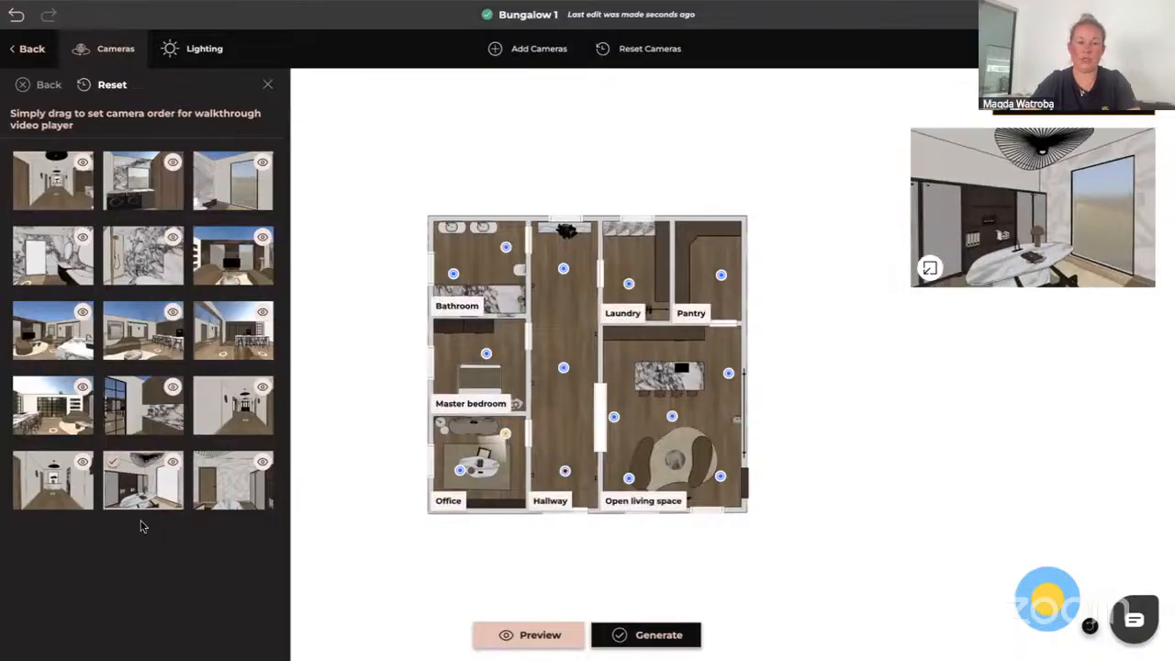
drag(147, 493, 156, 196)
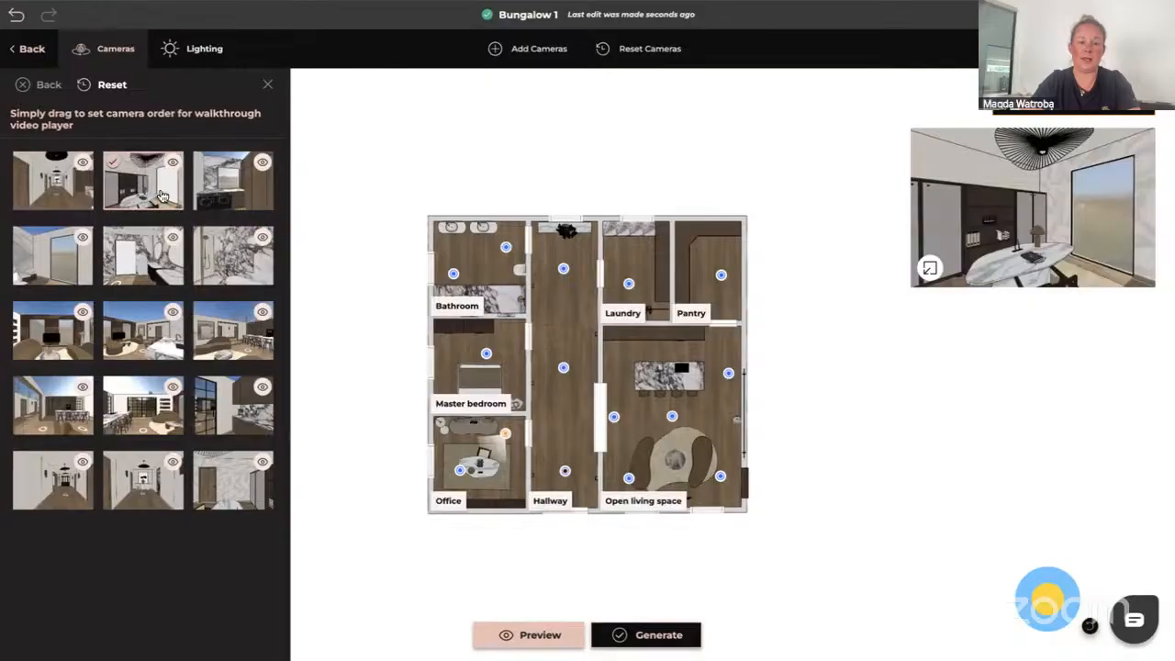
click(460, 471)
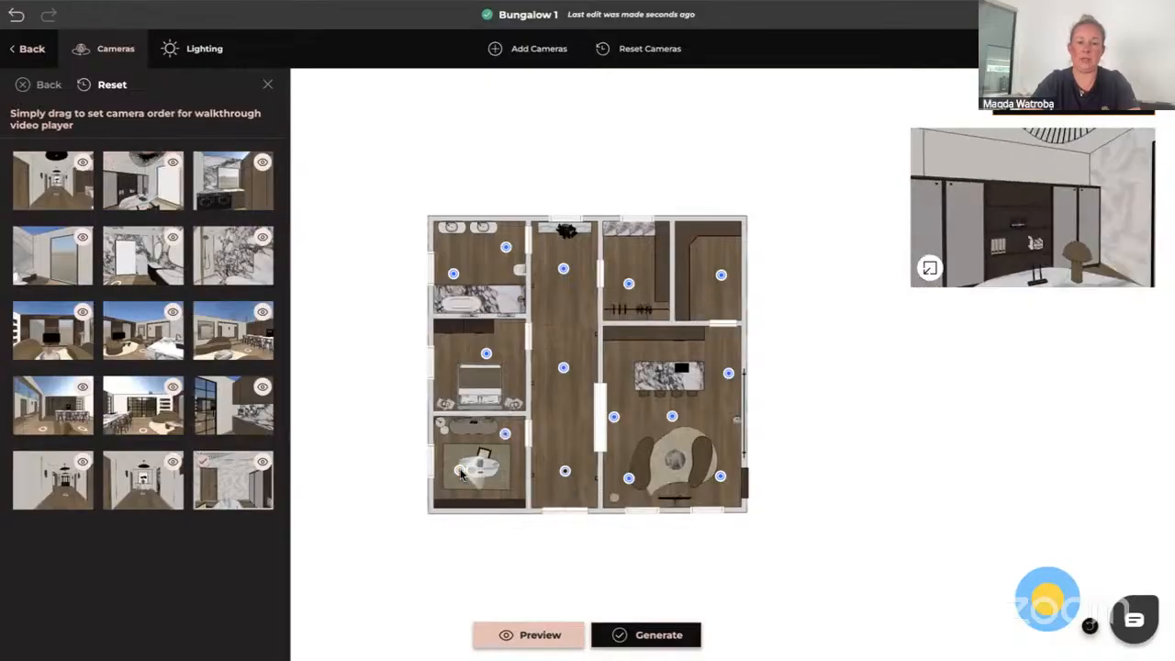
drag(248, 393, 244, 190)
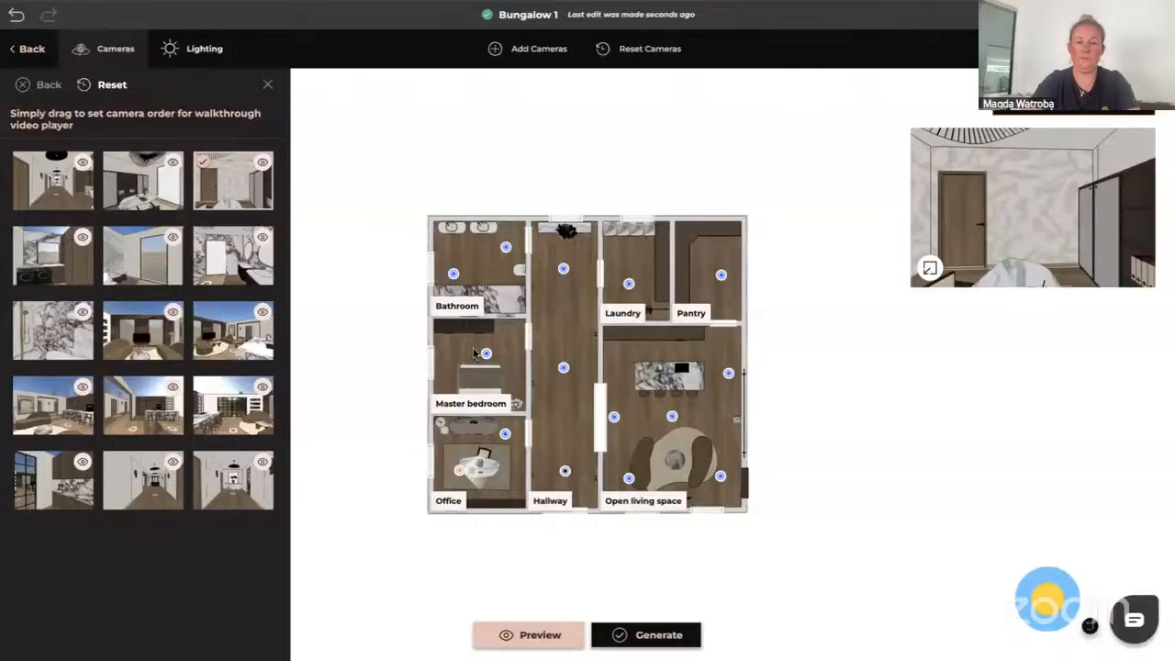
Order the middle Hallway, Master bedroom and top Hallway cameras as the next three in the sequence
click(564, 368)
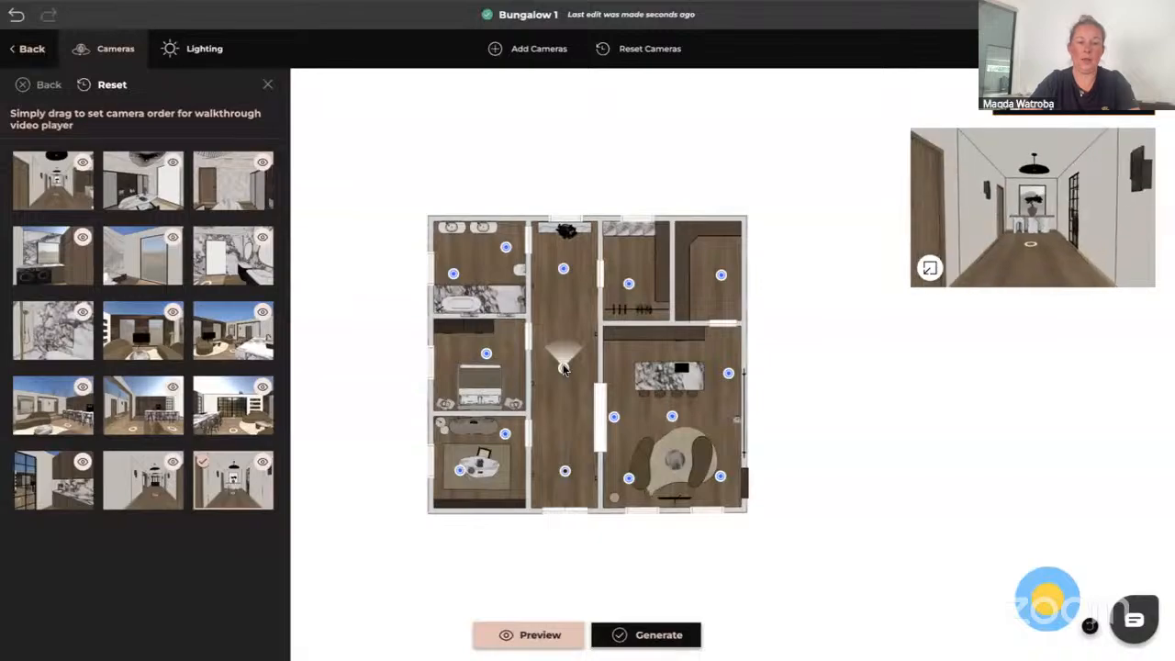
drag(235, 479, 62, 275)
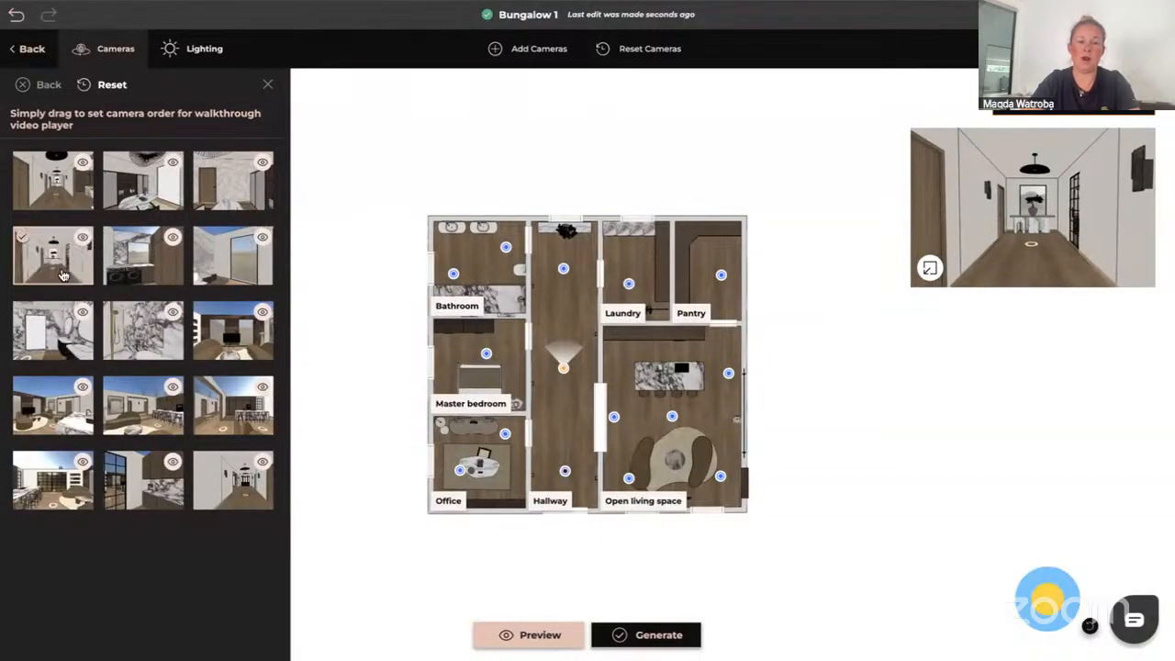
click(487, 355)
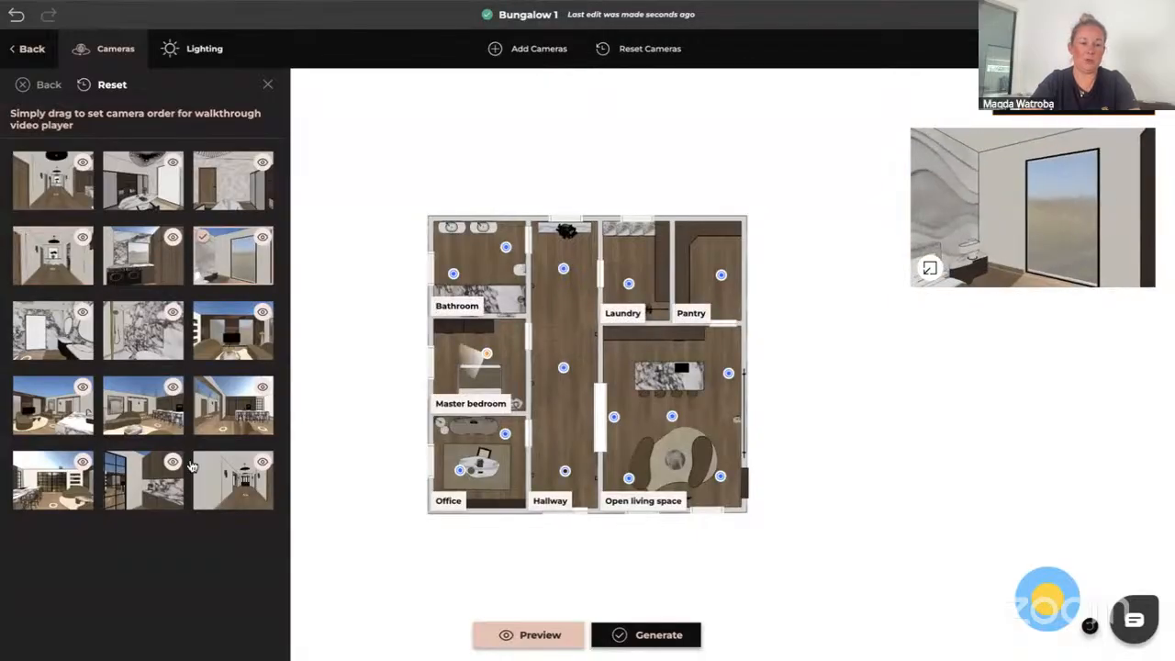
drag(234, 256, 137, 256)
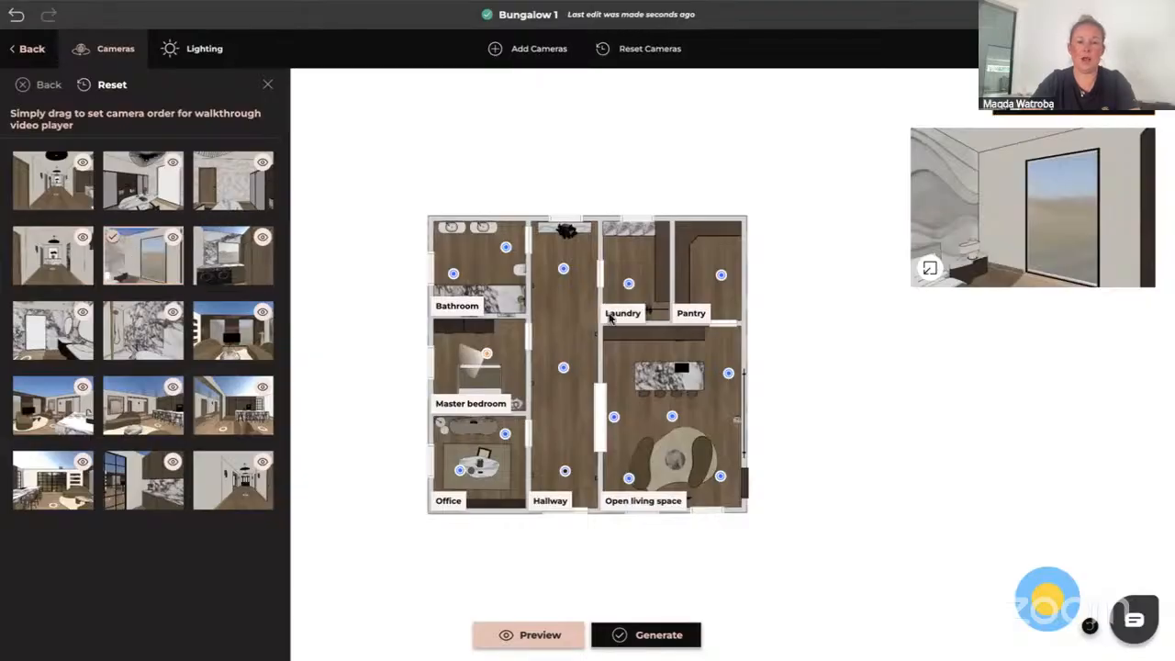
click(564, 269)
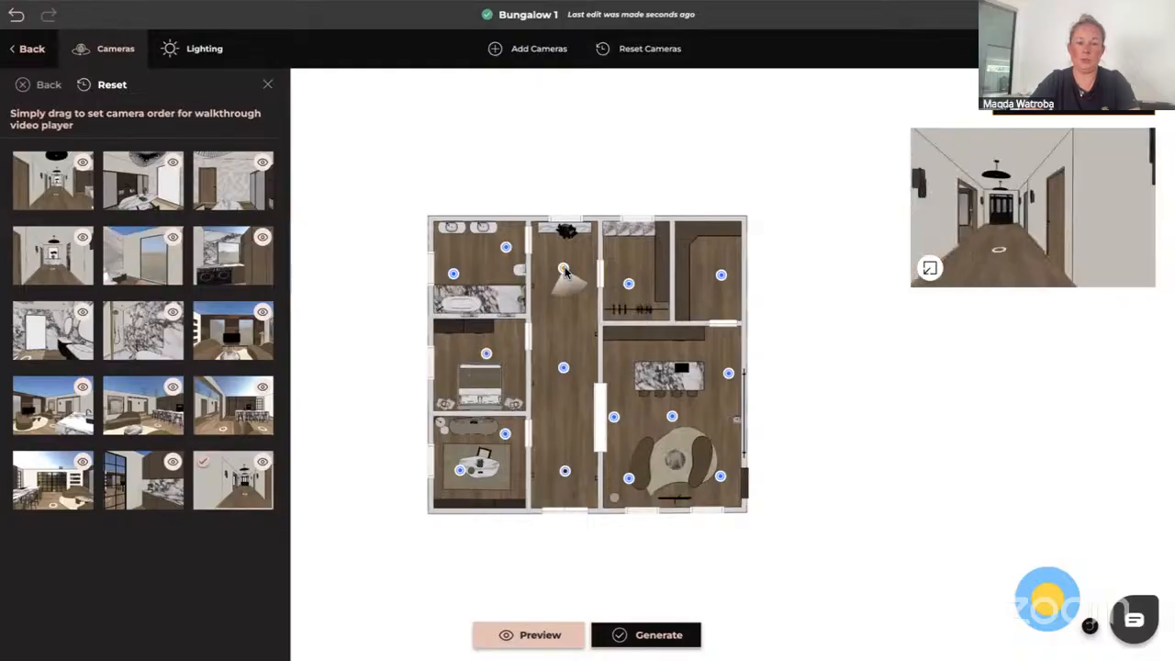
drag(224, 492, 223, 267)
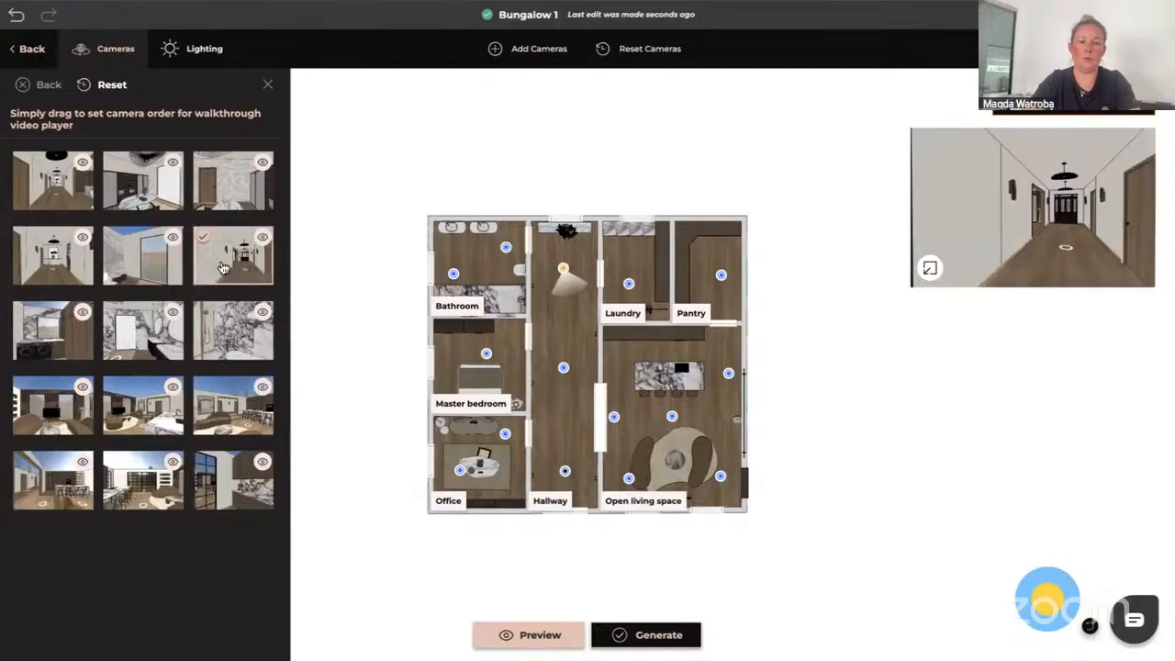
Move both Bathroom cameras into the sequence after the top Hallway camera, before the Laundry camera
click(453, 274)
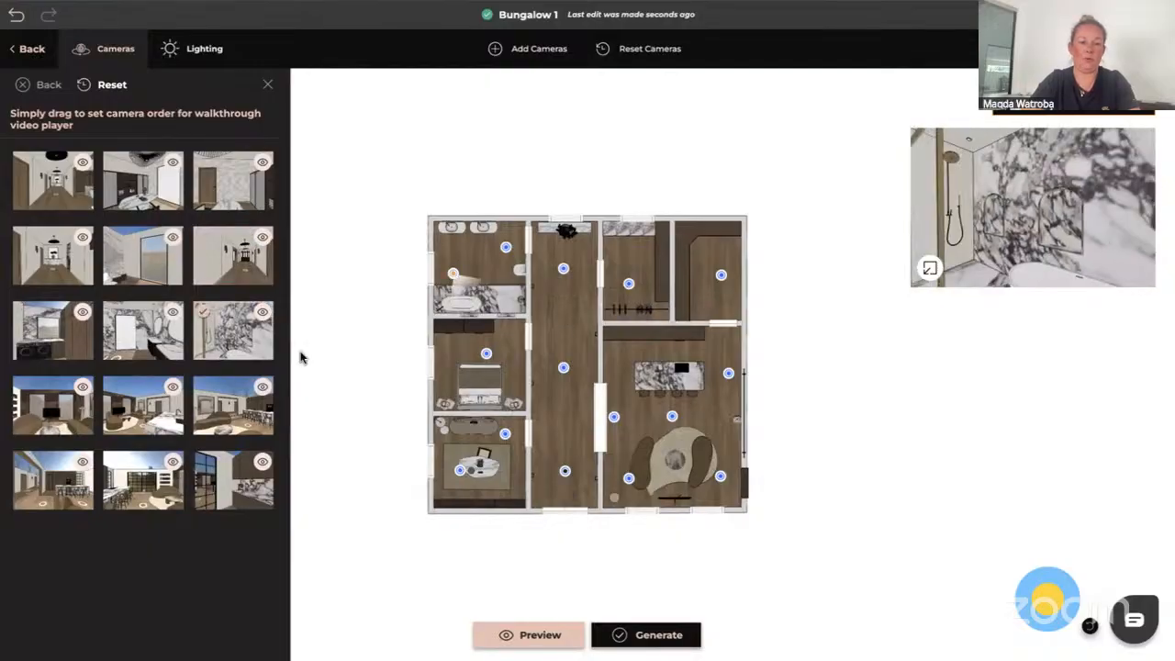
drag(229, 347, 238, 278)
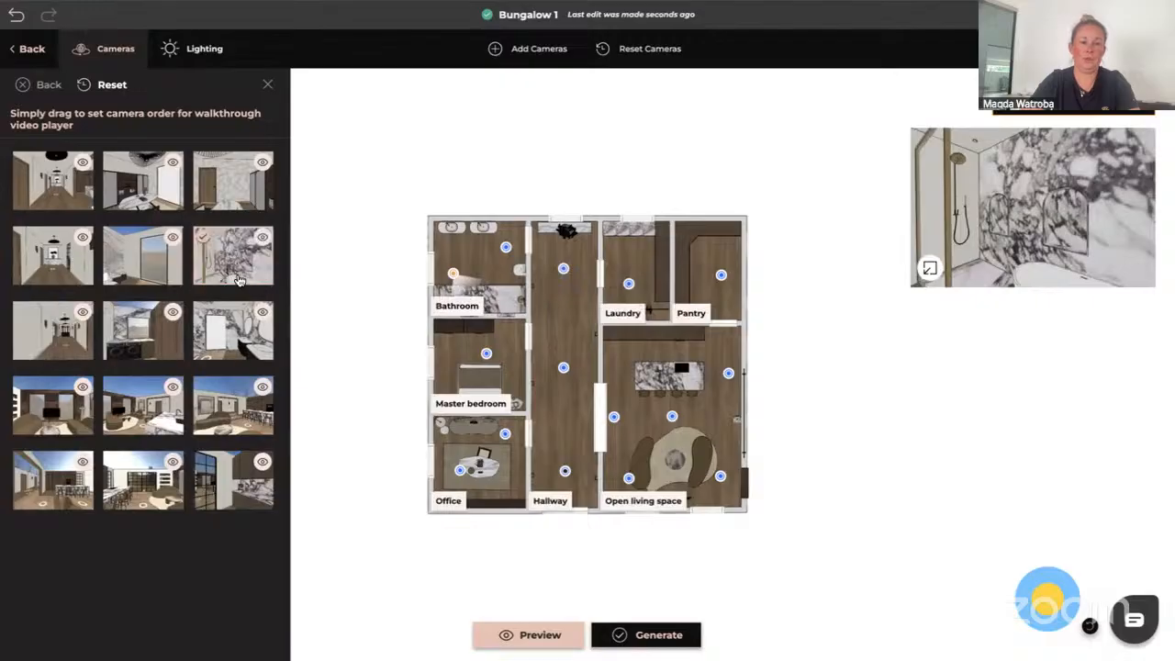
click(506, 249)
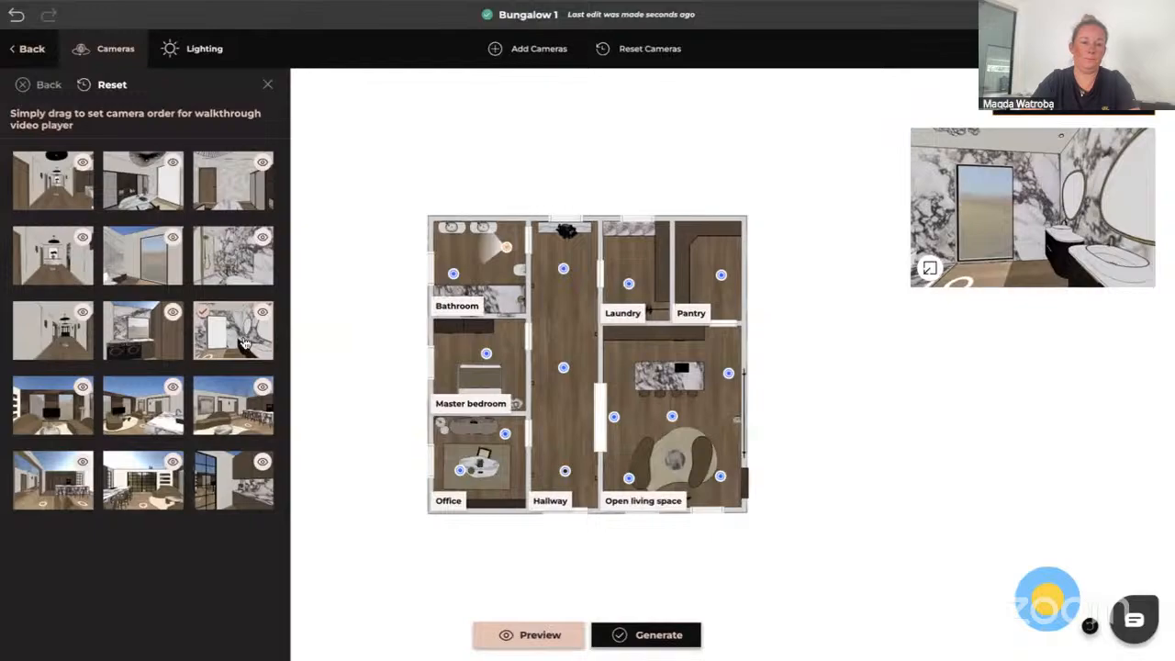
drag(243, 342, 73, 345)
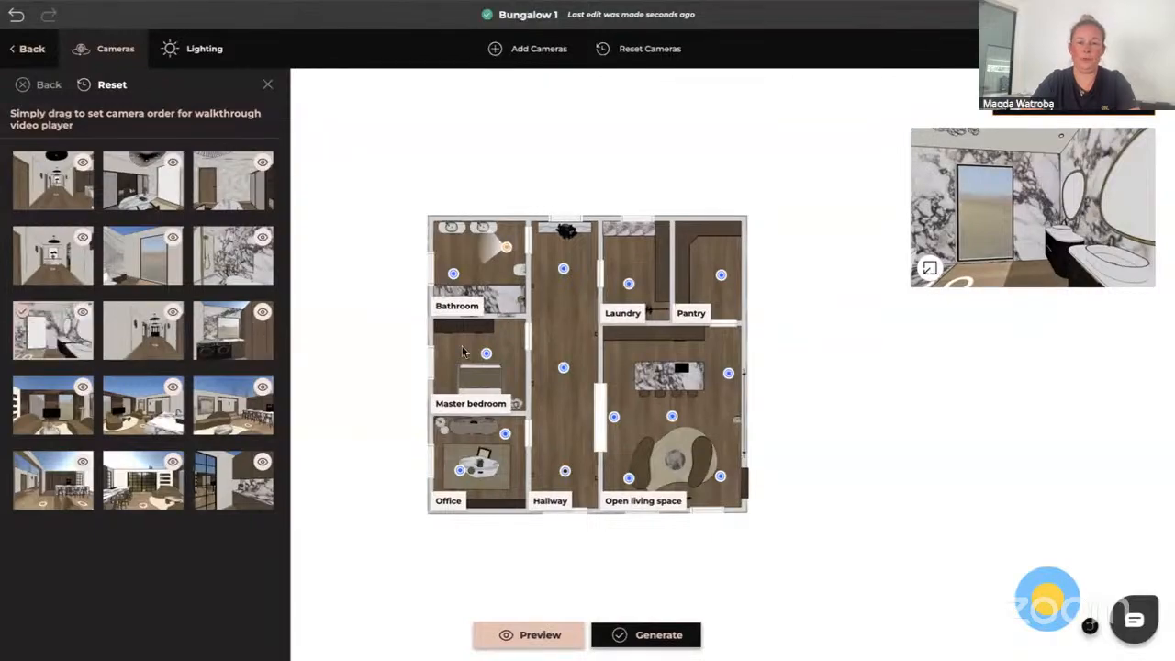
click(562, 270)
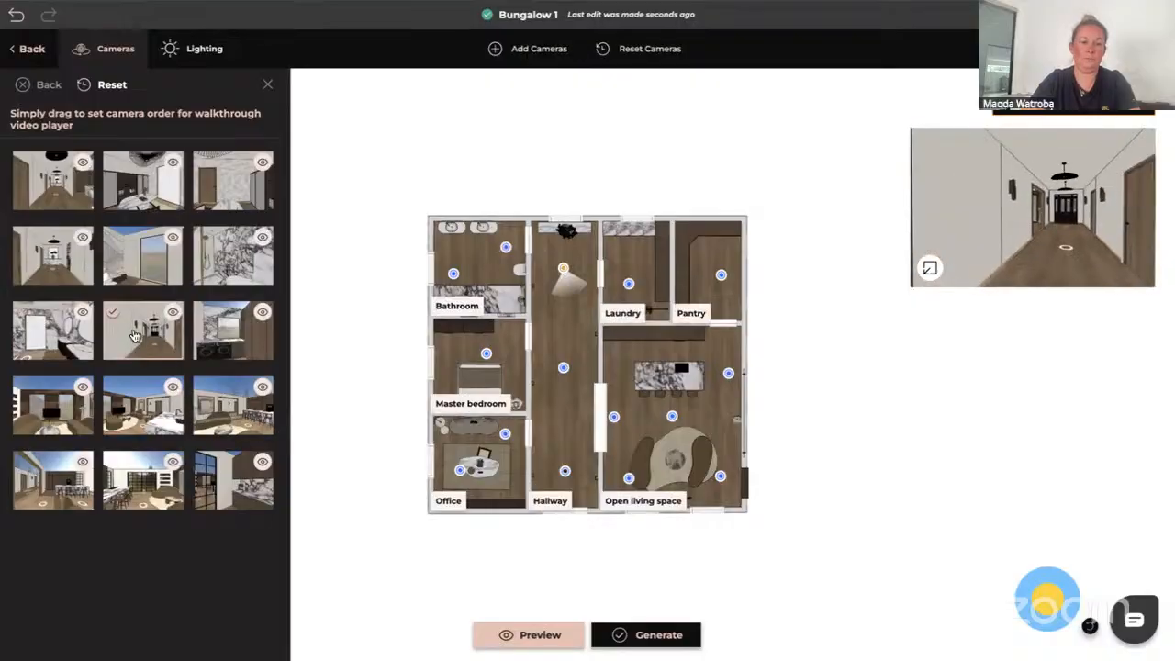
click(629, 285)
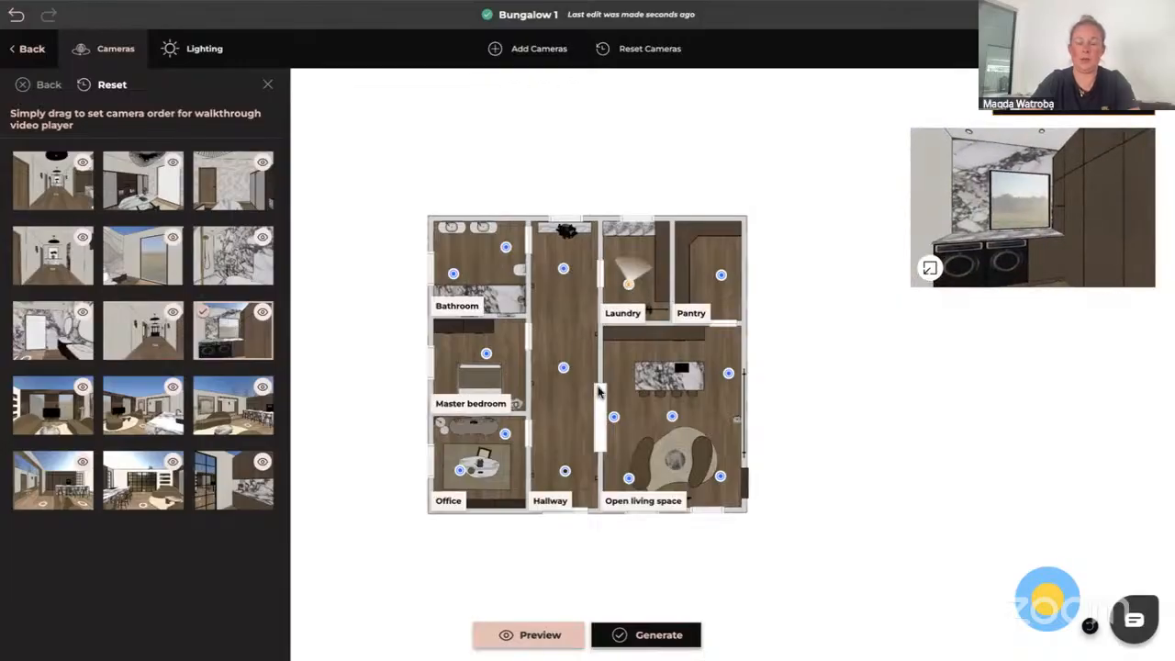
Arrange the Open living space cameras in order after the Laundry camera, ending with the Pantry camera
click(614, 418)
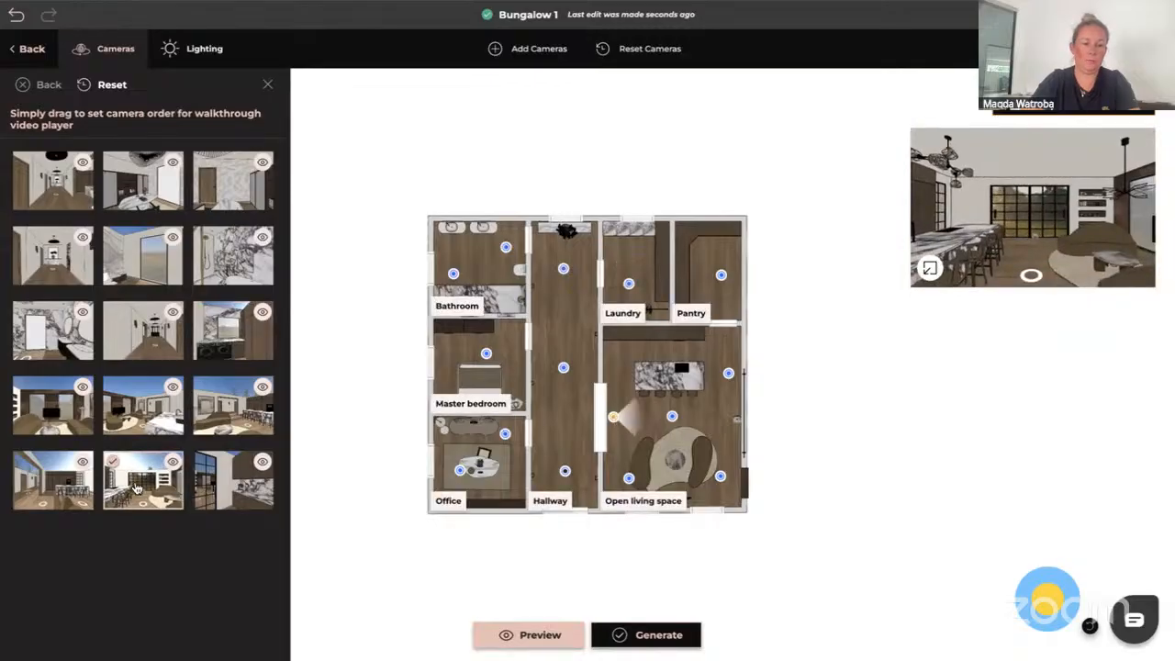
drag(136, 488, 61, 420)
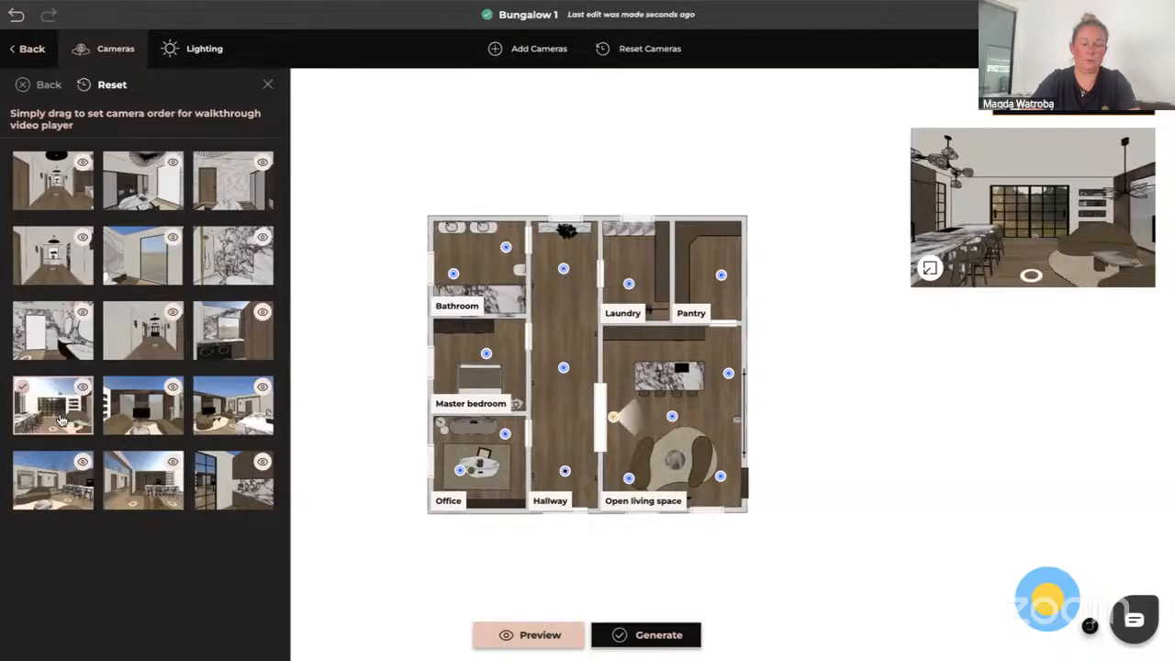
click(628, 479)
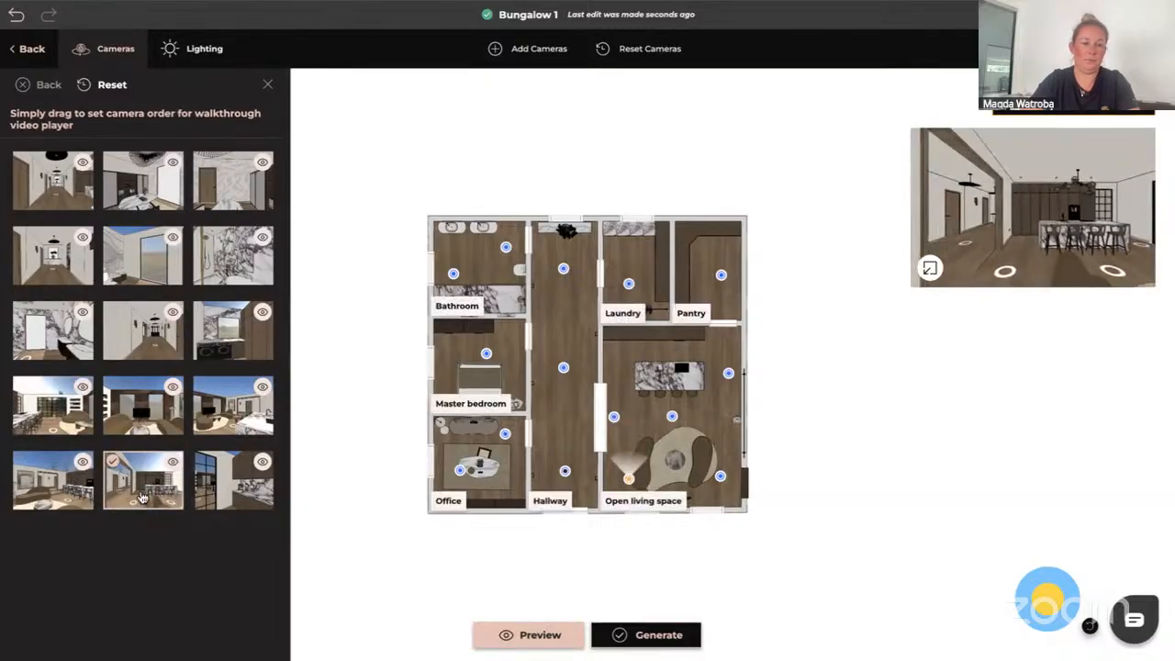
drag(142, 496, 145, 423)
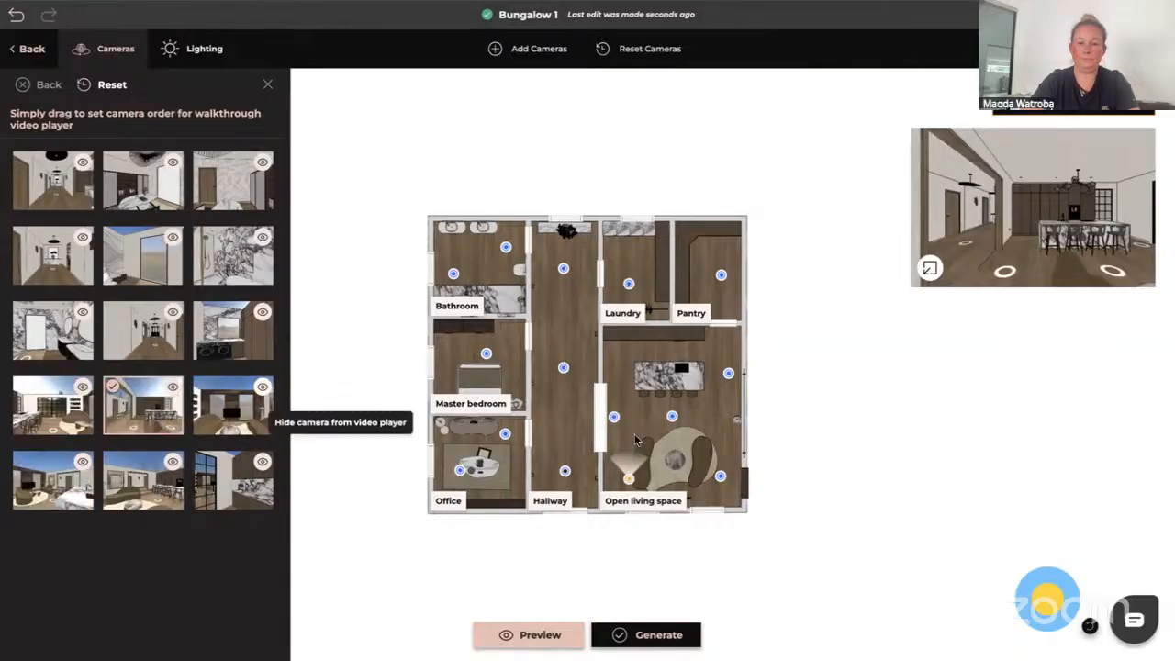
click(721, 477)
drag(142, 479, 229, 427)
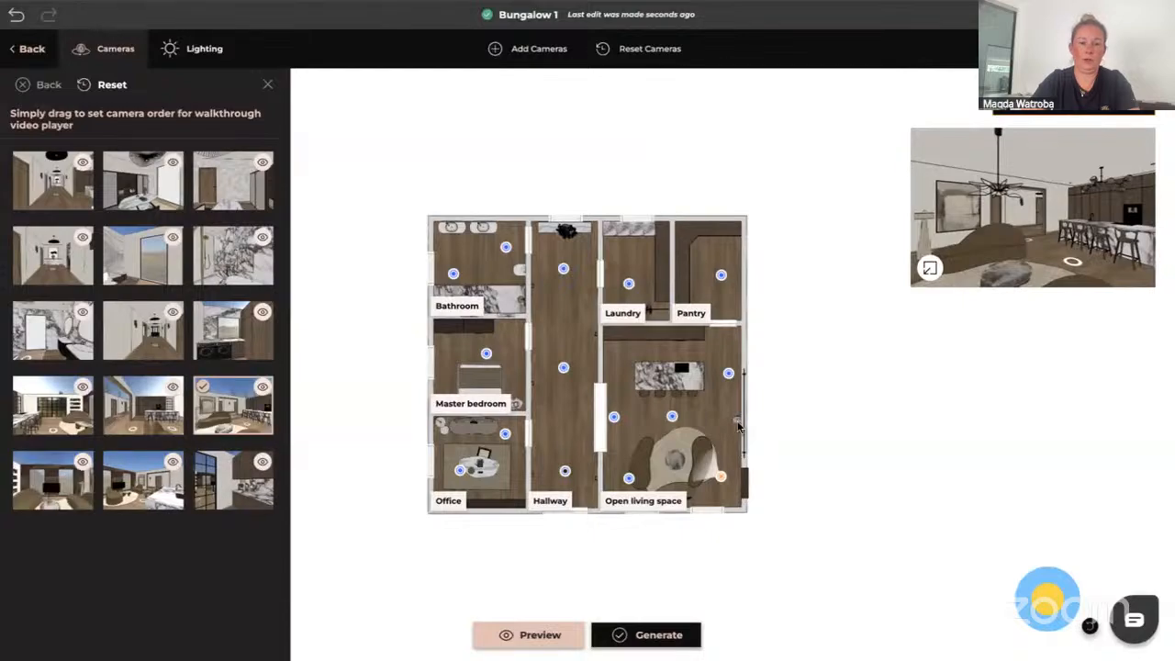
click(673, 417)
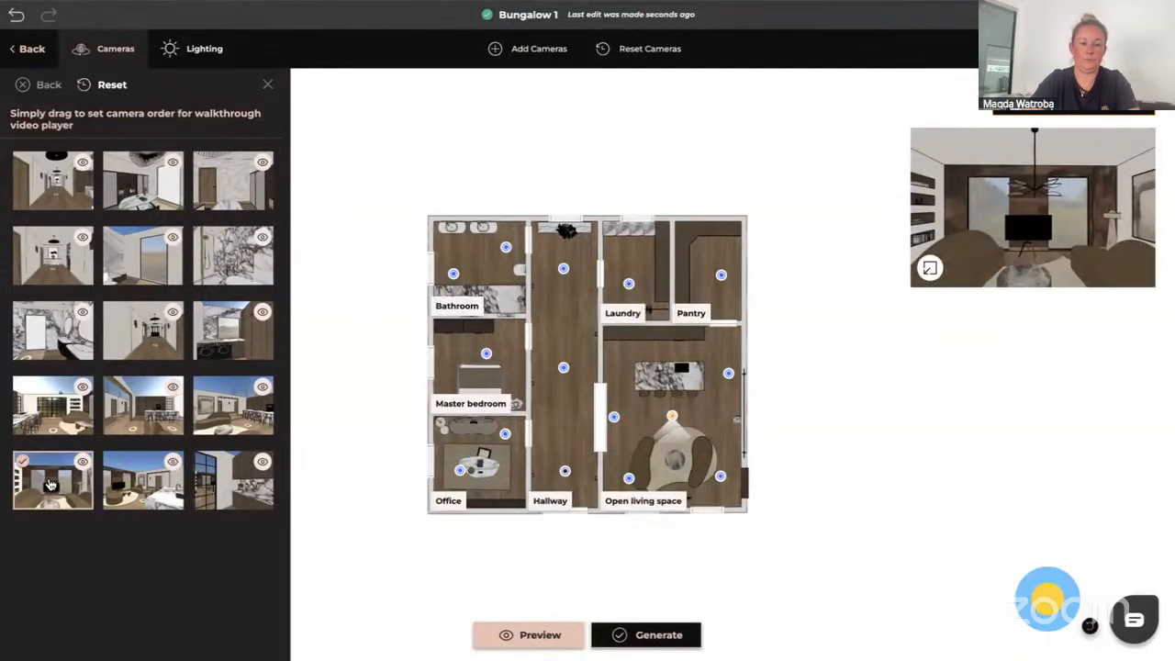
click(729, 374)
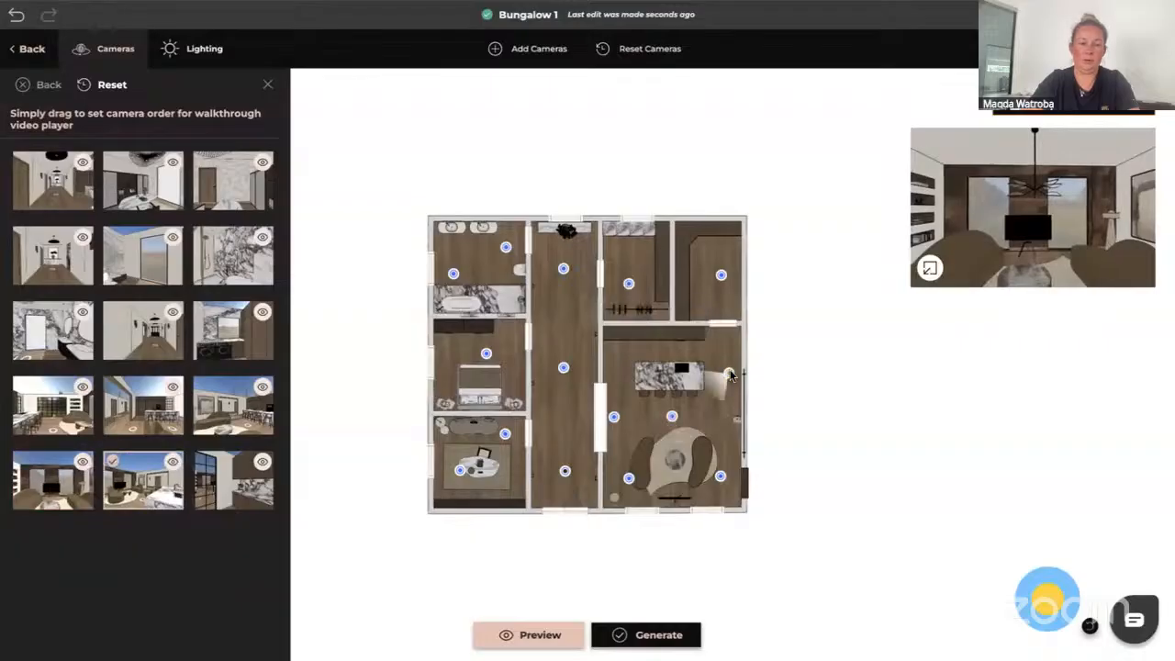
click(721, 276)
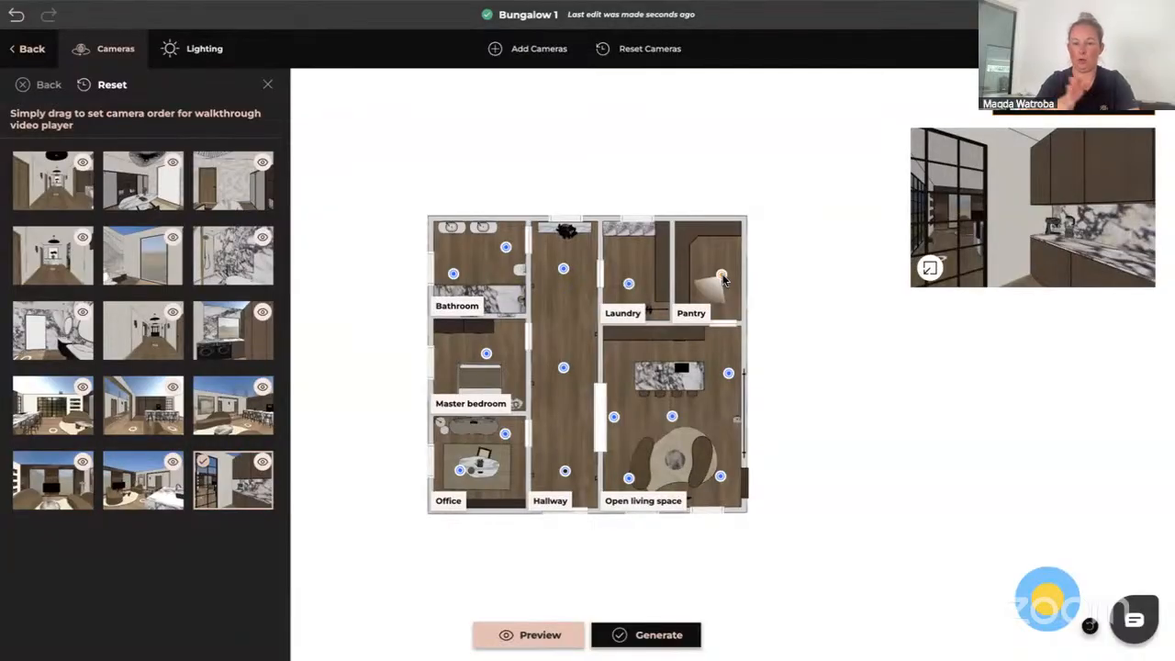
Set the lighting environment to Path in Forest
click(202, 54)
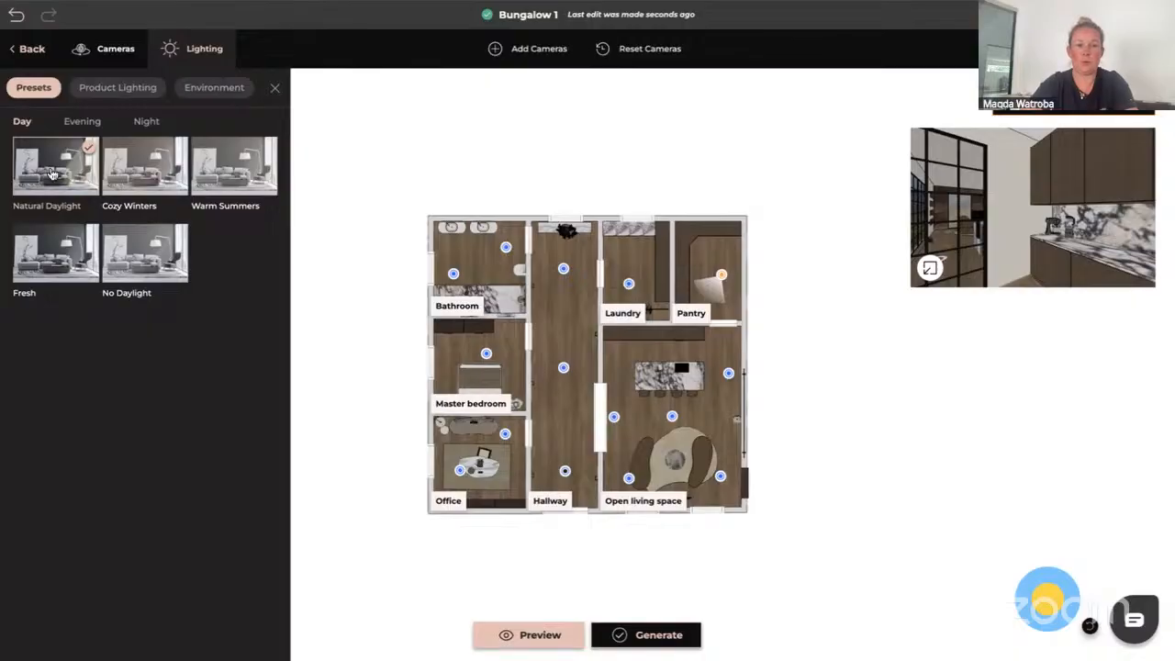
click(220, 88)
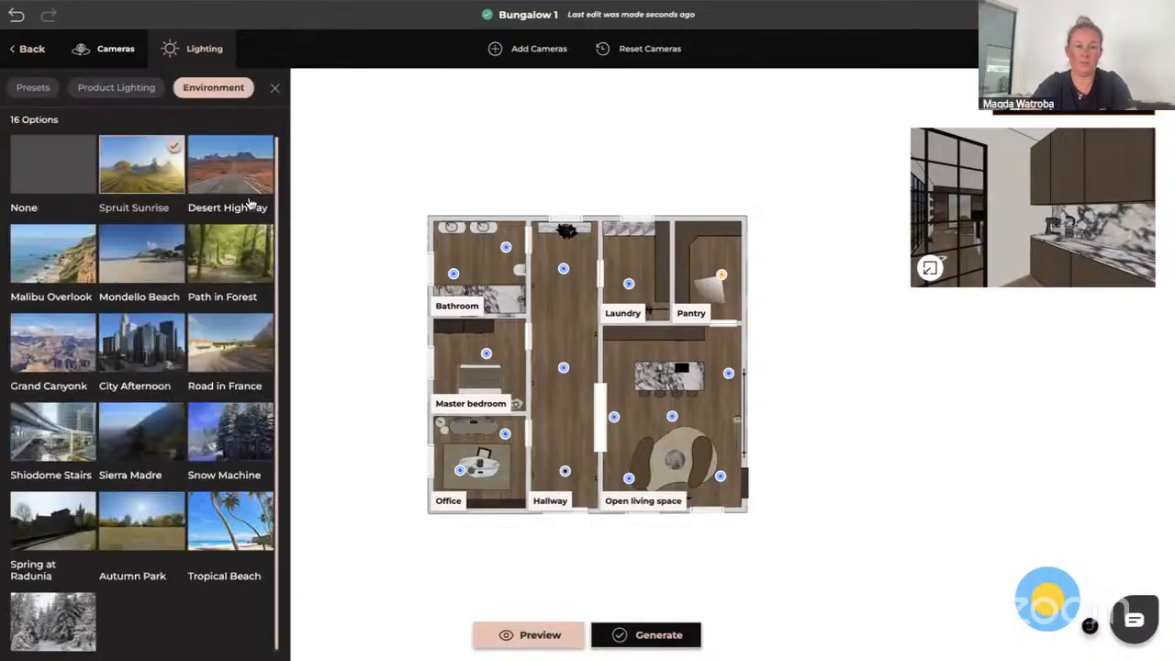
click(223, 262)
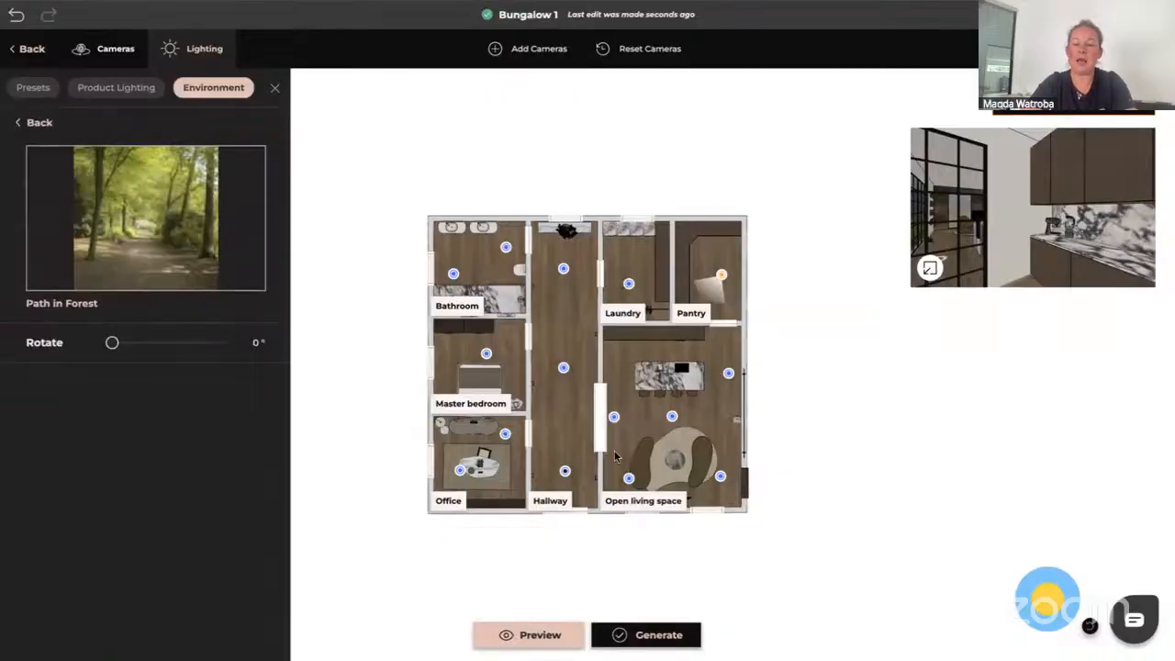
Open the central living-space camera in 3D and rotate the Path in Forest environment to 68°
click(671, 417)
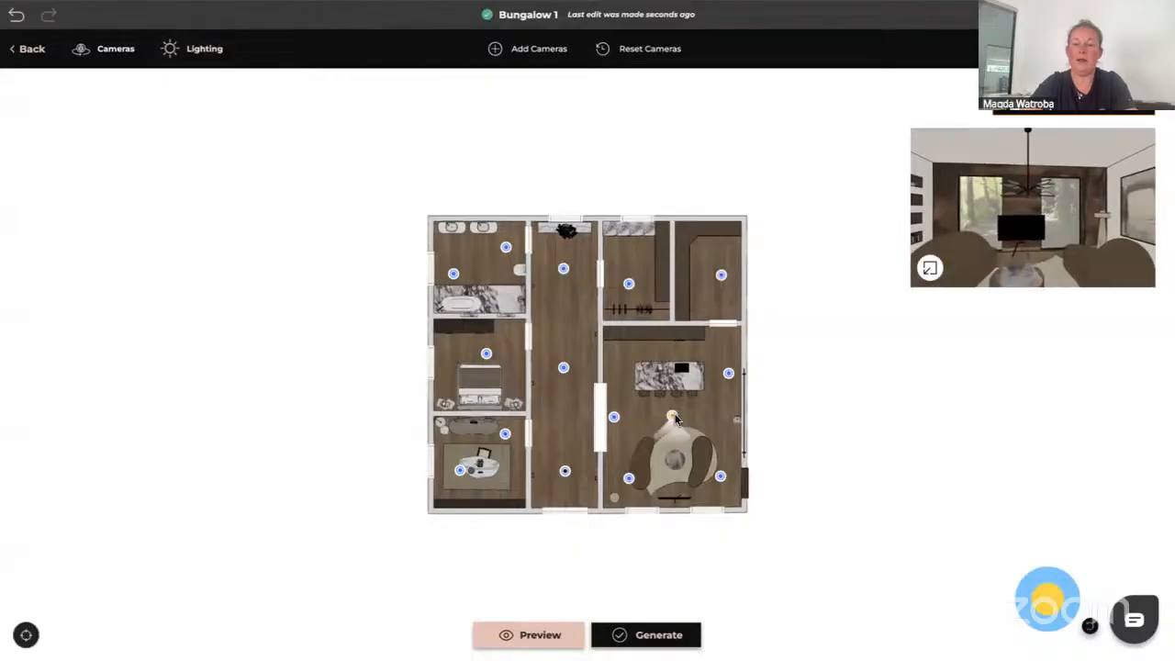
click(930, 267)
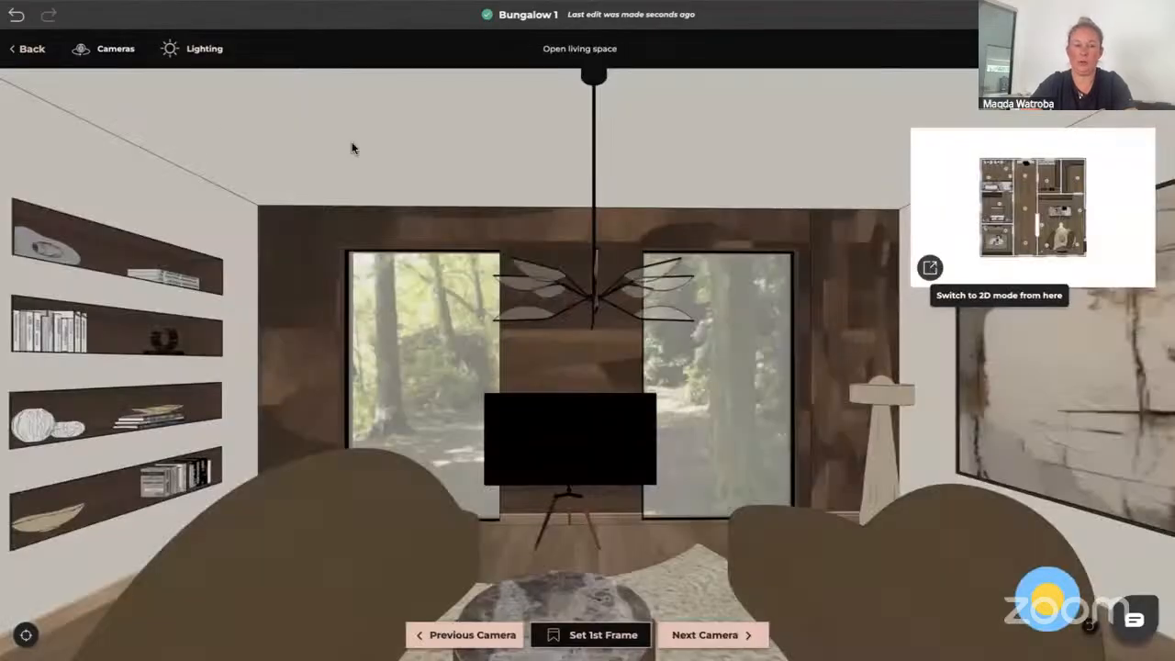
click(200, 51)
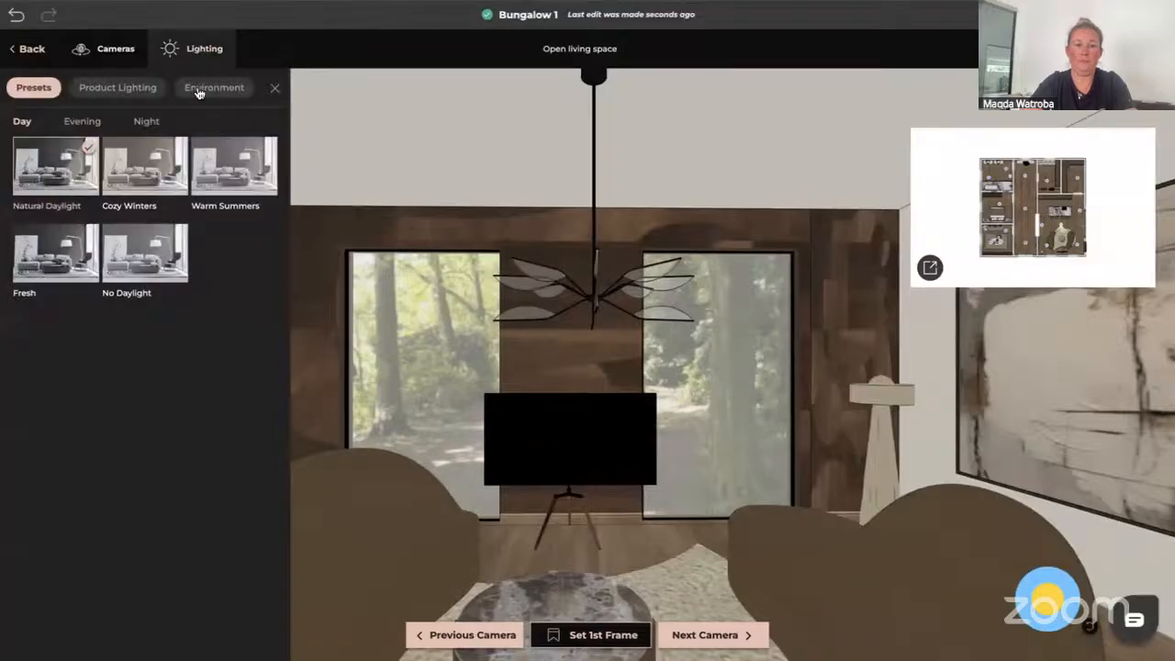
click(201, 90)
click(218, 259)
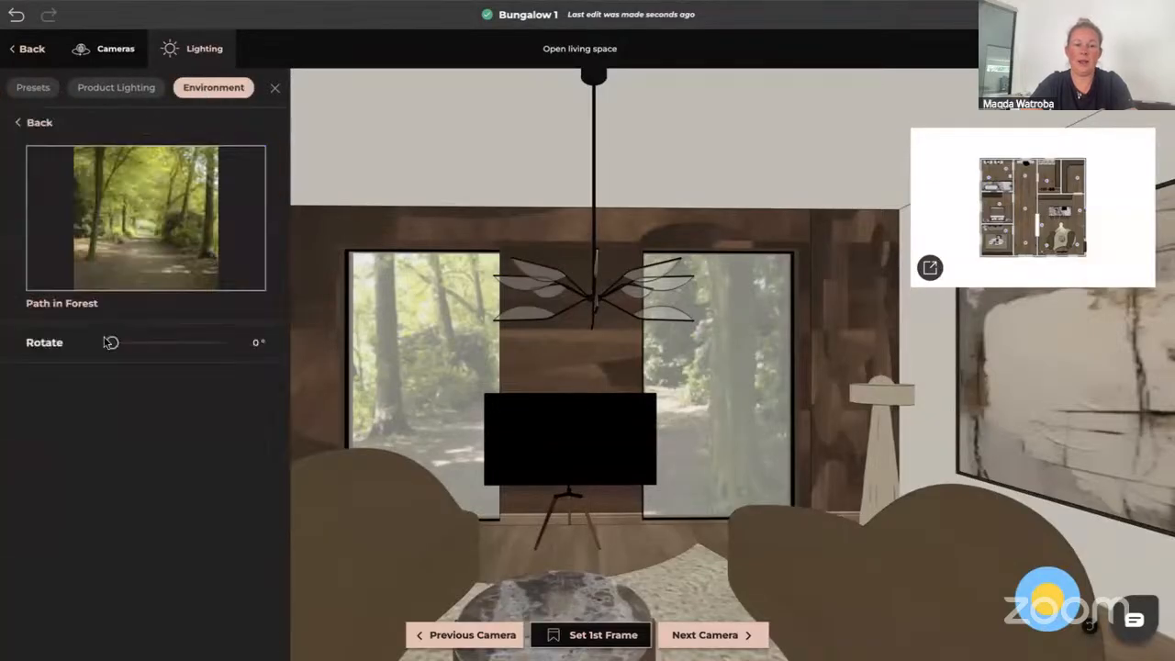
drag(107, 339, 127, 341)
mouse_move(134, 342)
mouse_down()
mouse_move(154, 342)
mouse_move(130, 342)
mouse_up()
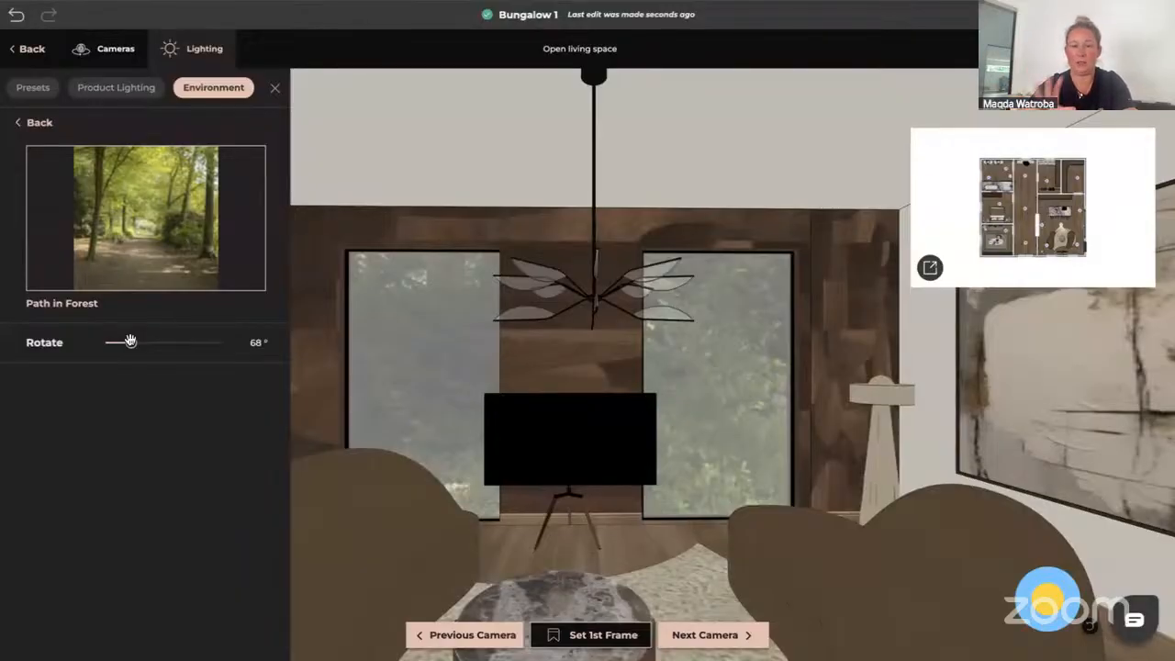
Add the living-space chandelier and the floor lamp as product lights
click(117, 89)
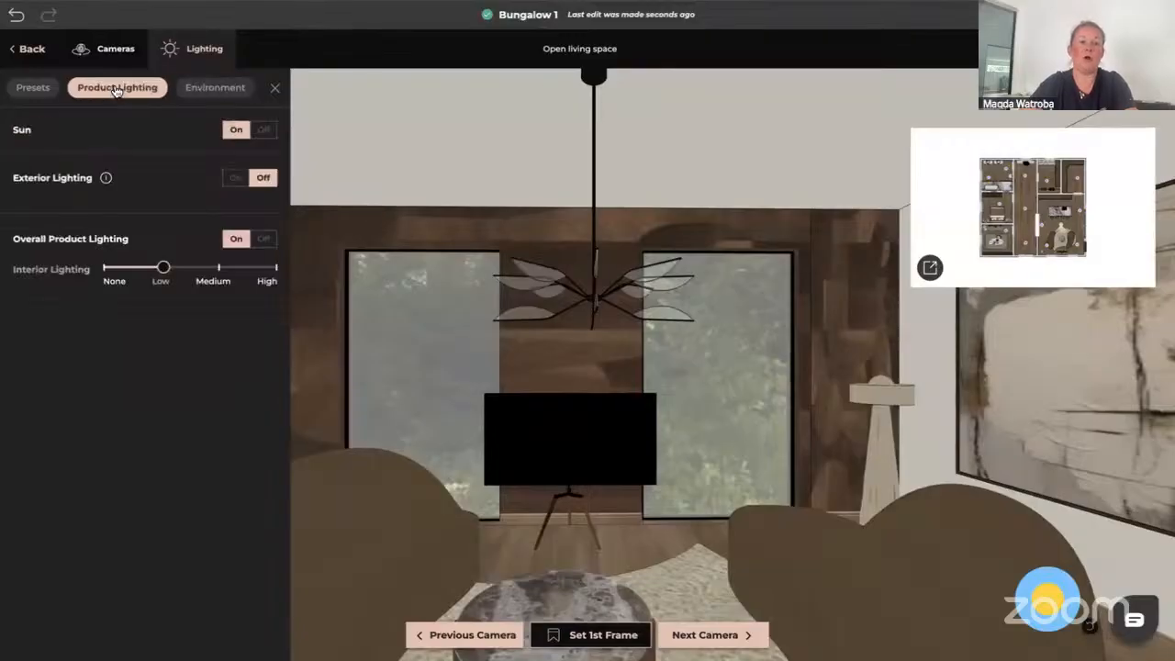
click(552, 285)
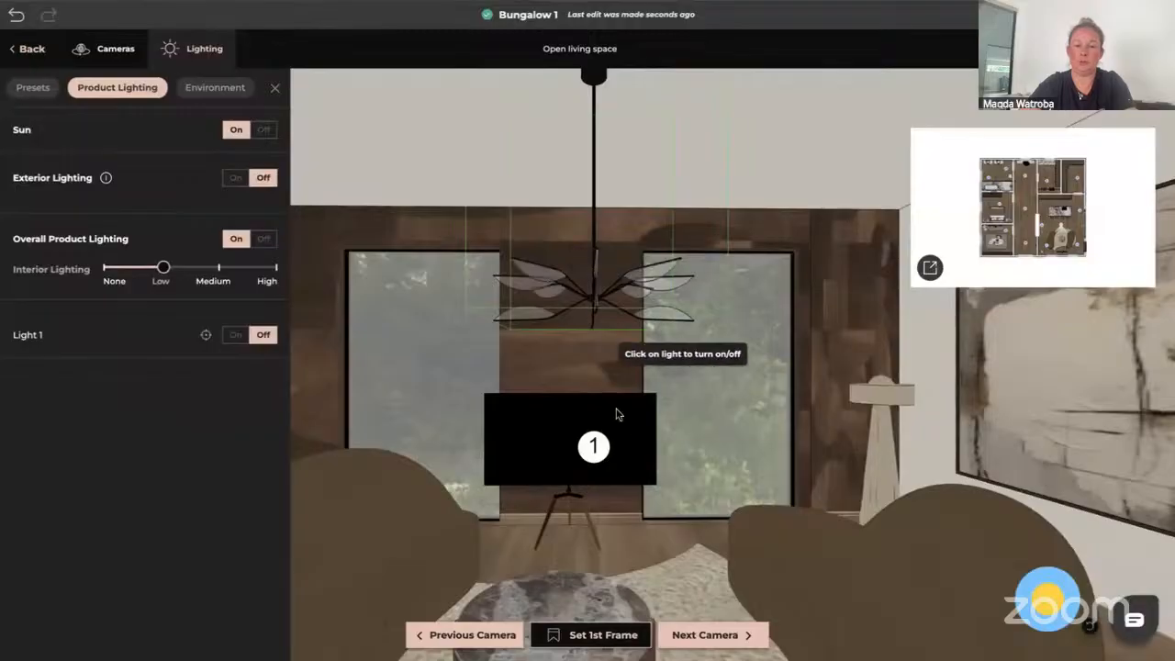
click(873, 441)
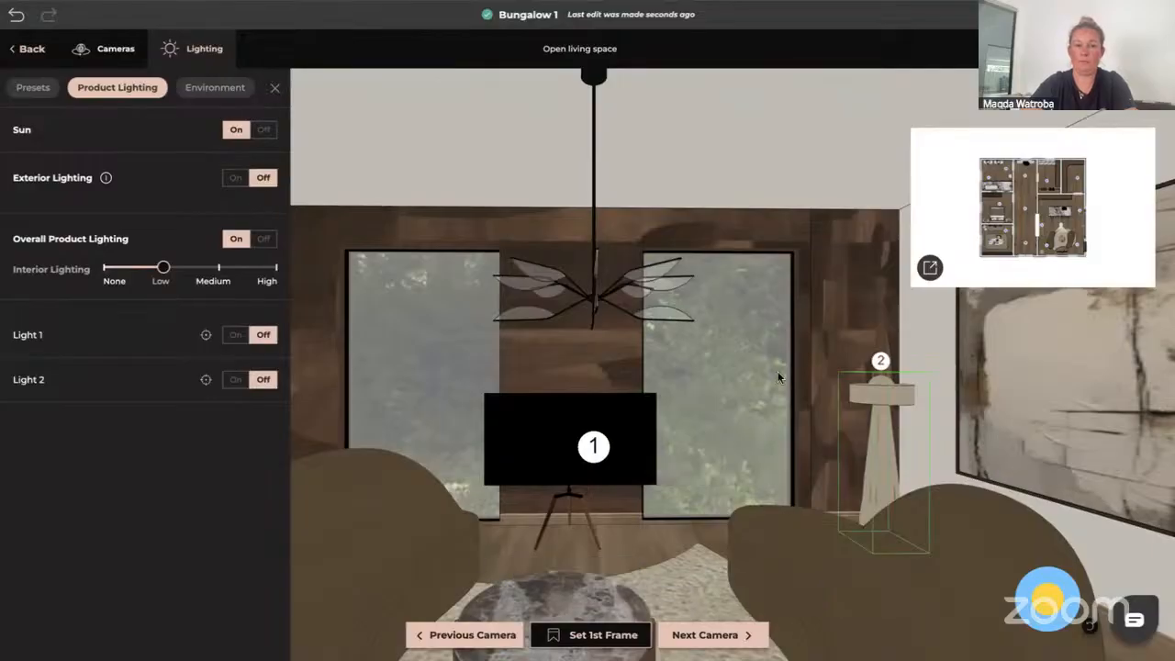
Add the kitchen ceiling spot and the pendant lights above the island as product lights
click(275, 88)
mouse_move(851, 384)
mouse_down()
mouse_move(672, 393)
mouse_move(578, 375)
mouse_move(517, 402)
mouse_move(596, 367)
mouse_up()
drag(897, 426, 818, 420)
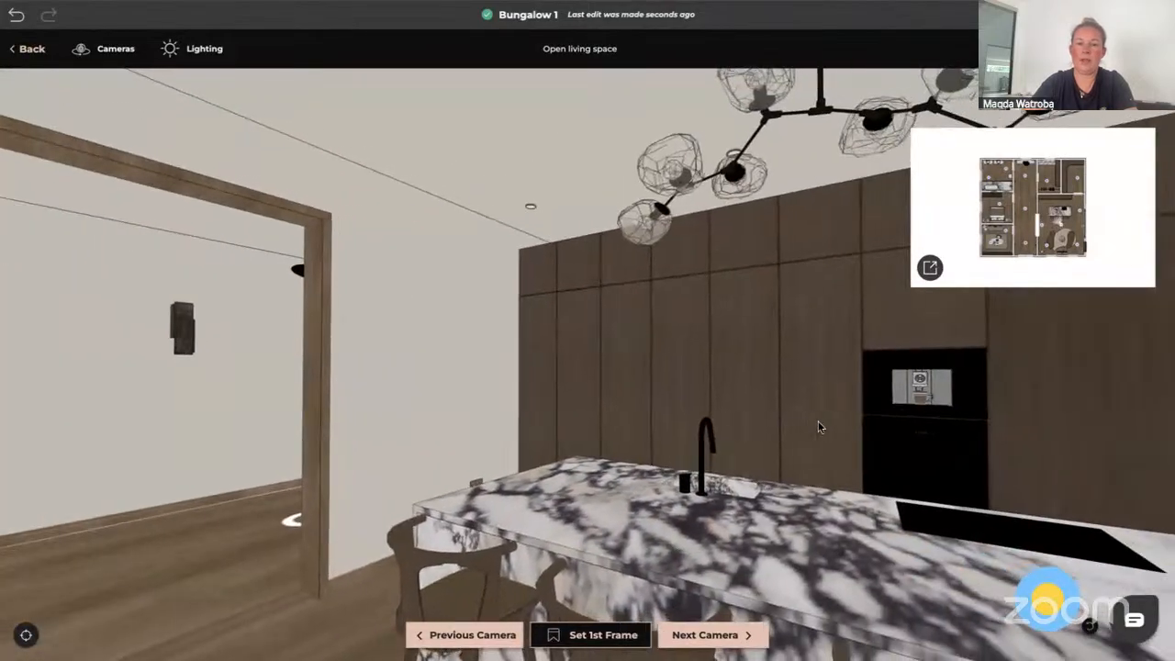
click(198, 51)
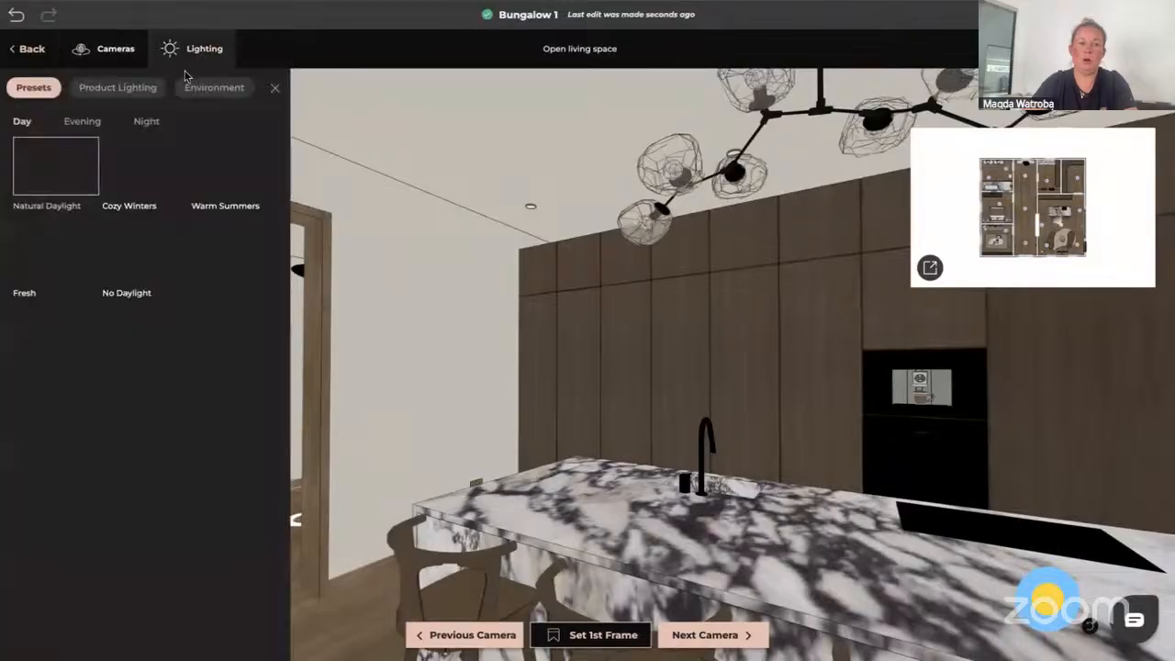
click(118, 89)
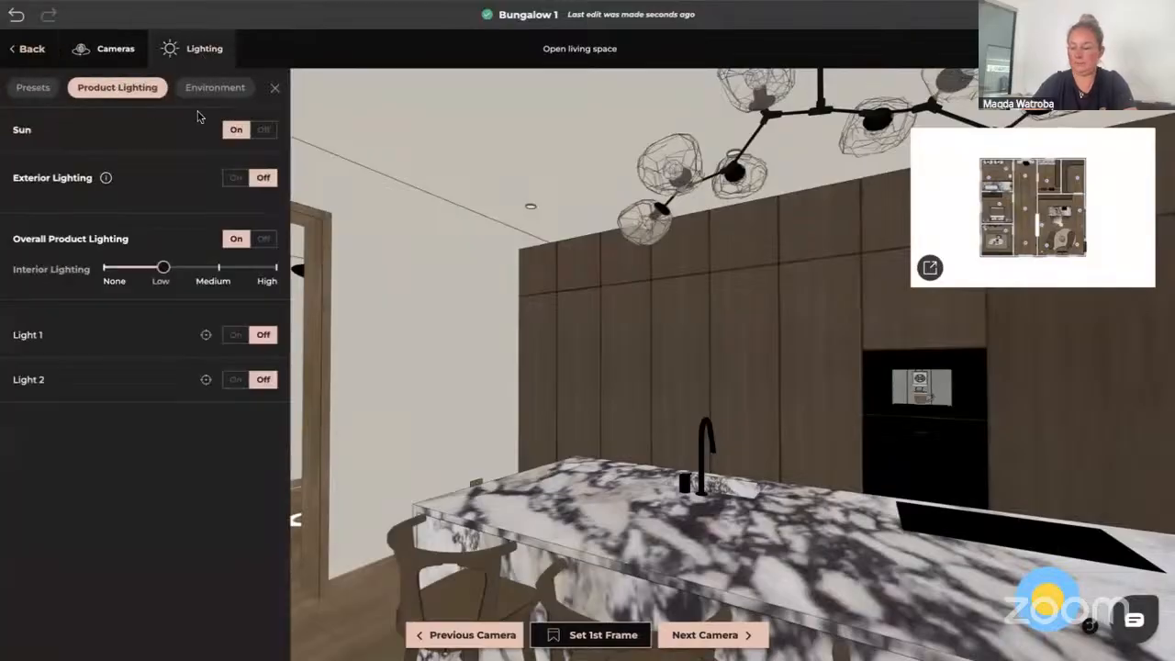
click(532, 207)
click(644, 235)
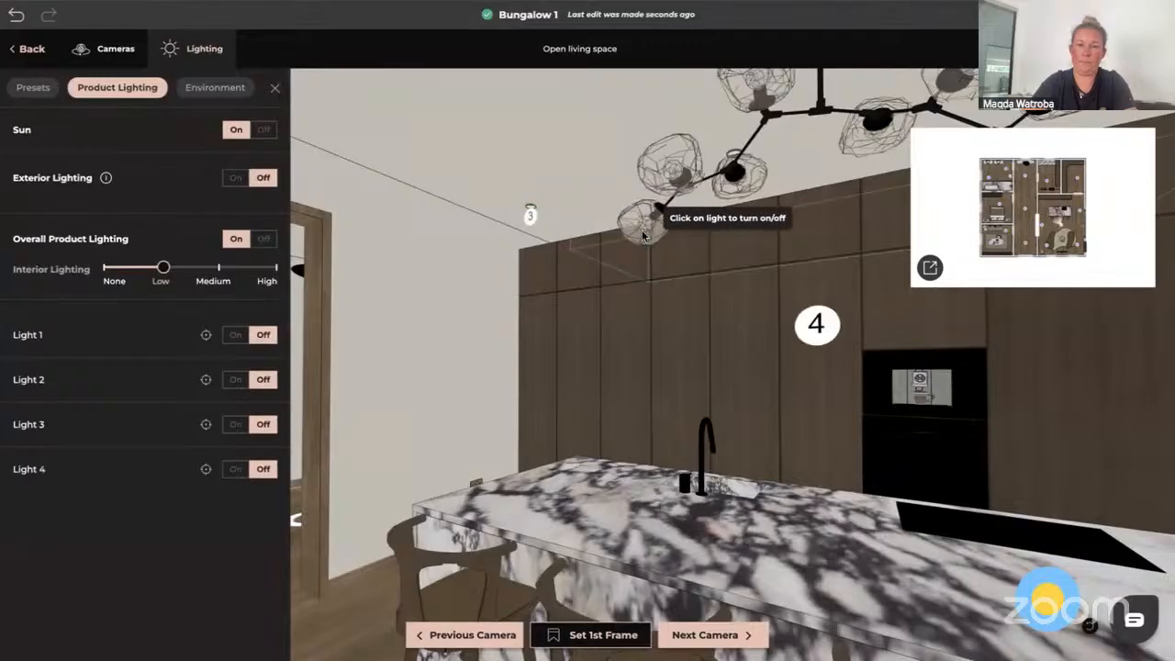
click(737, 156)
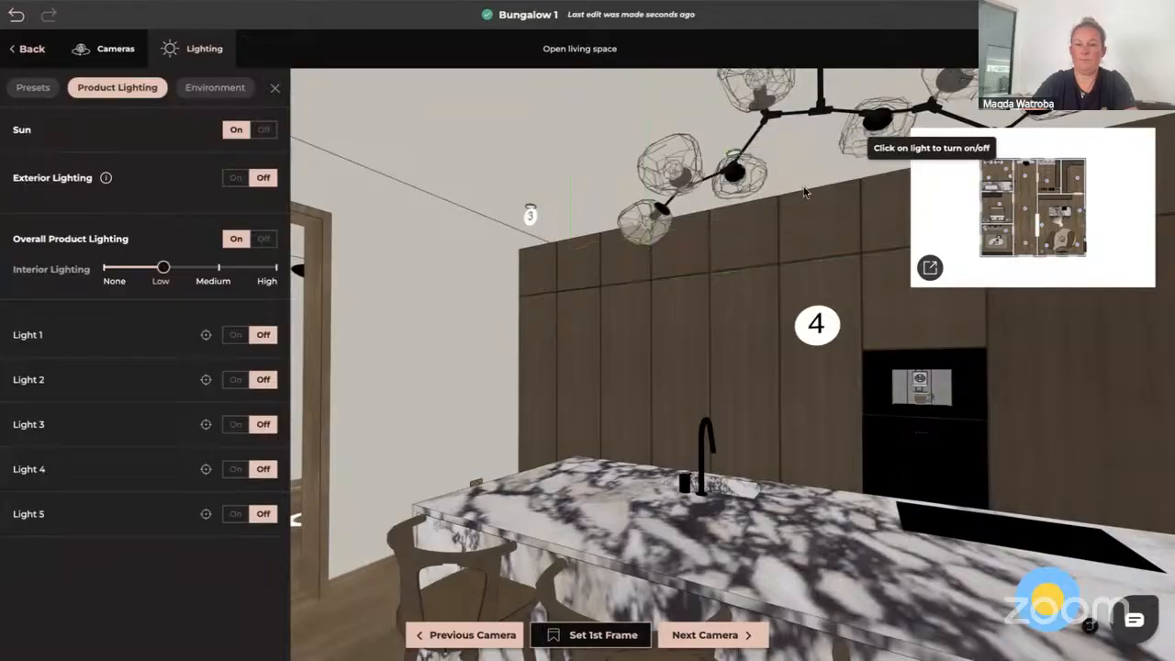
Switch to the Office camera view in 3D
drag(804, 191, 682, 175)
drag(552, 363, 839, 404)
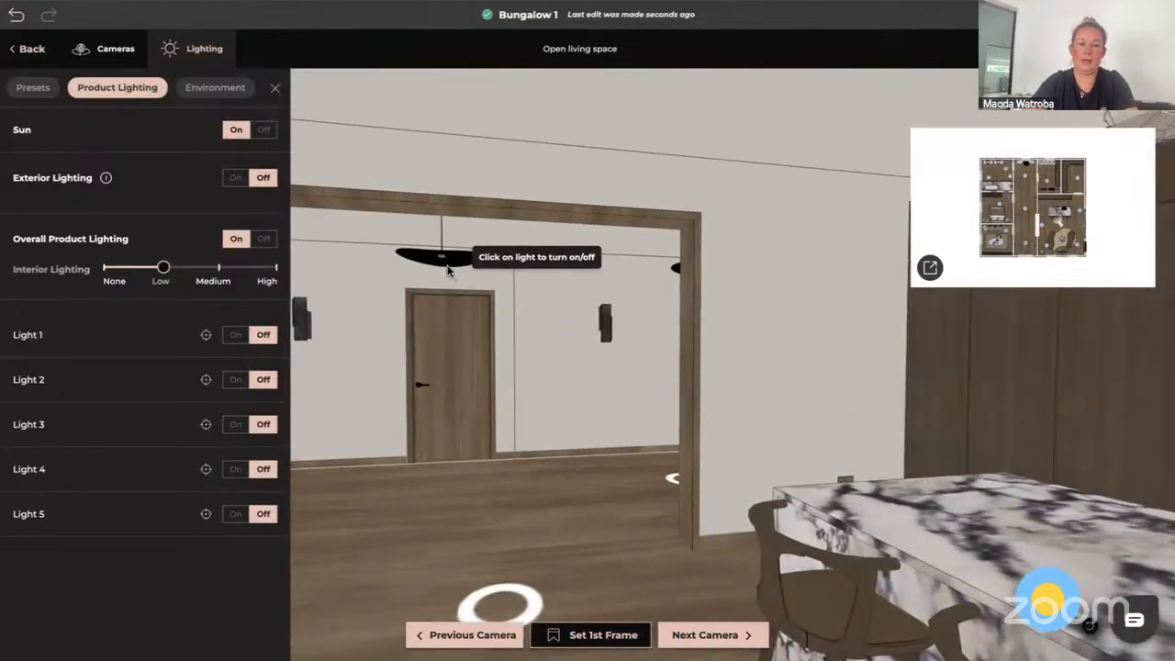
drag(411, 281, 530, 252)
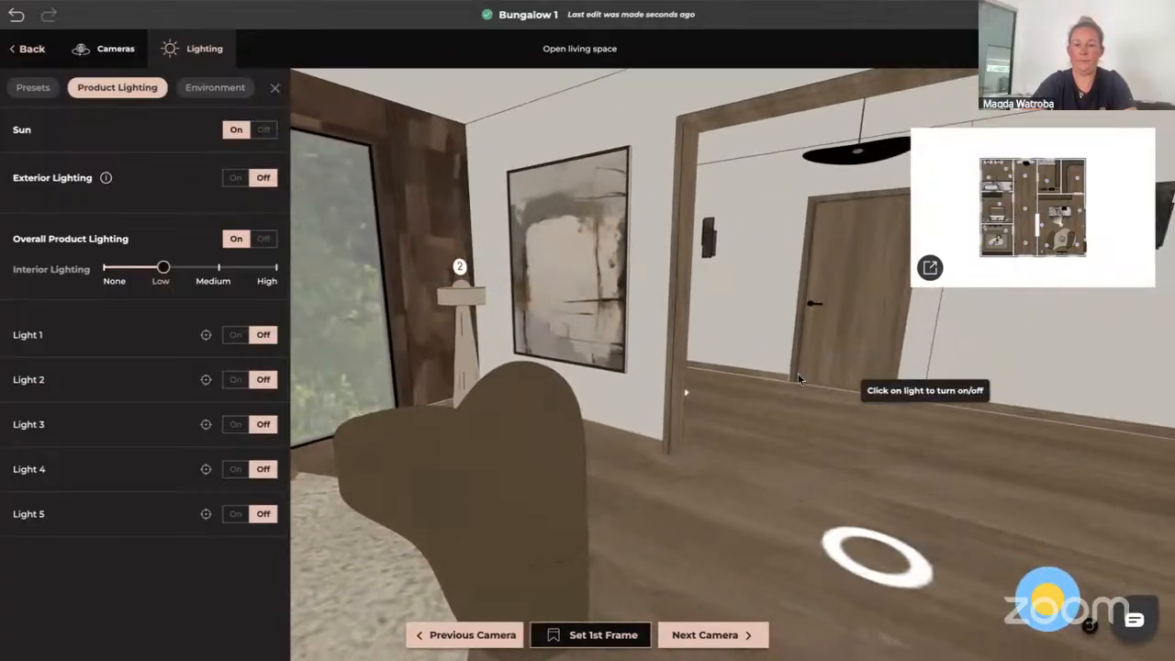
click(928, 268)
click(566, 412)
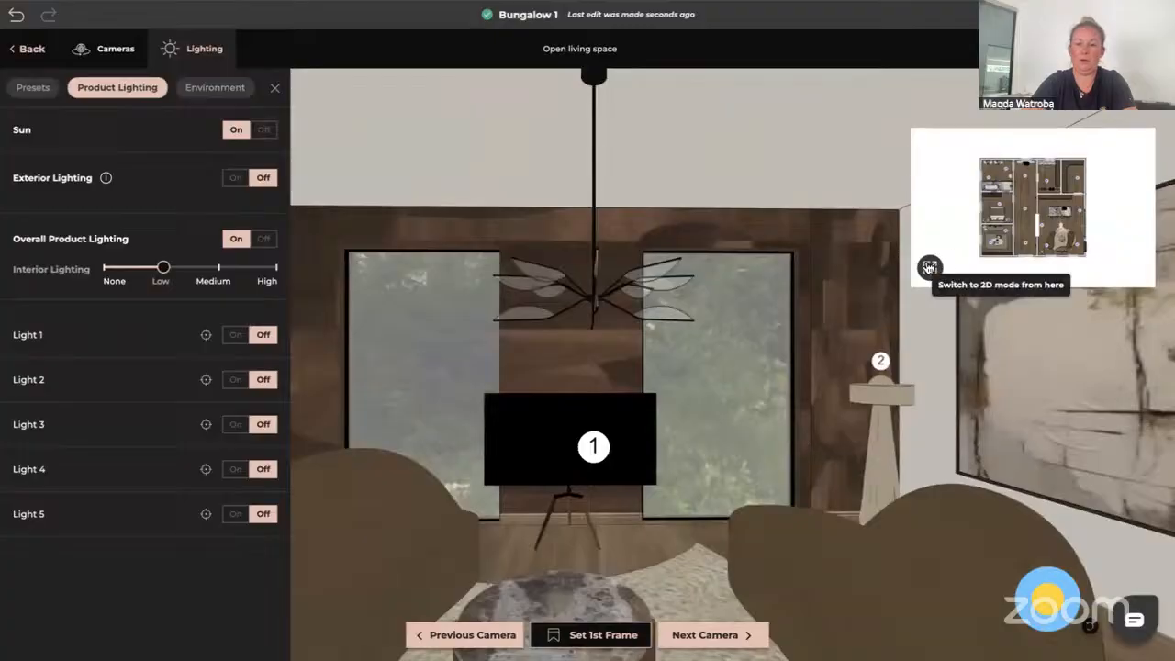
click(928, 267)
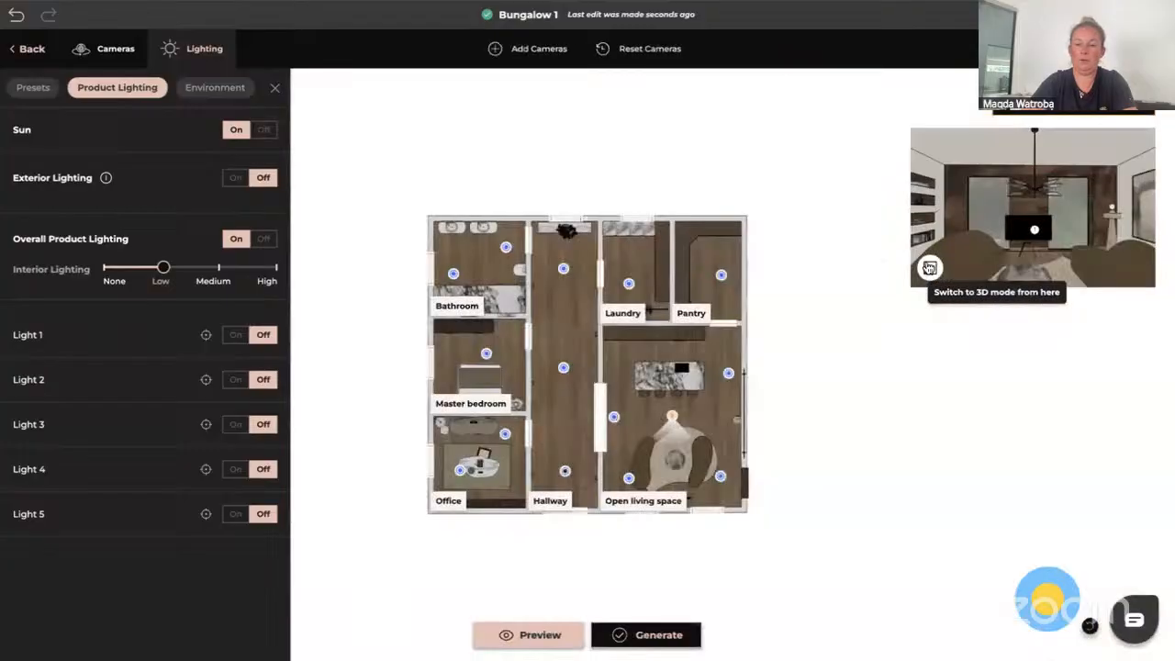
click(505, 435)
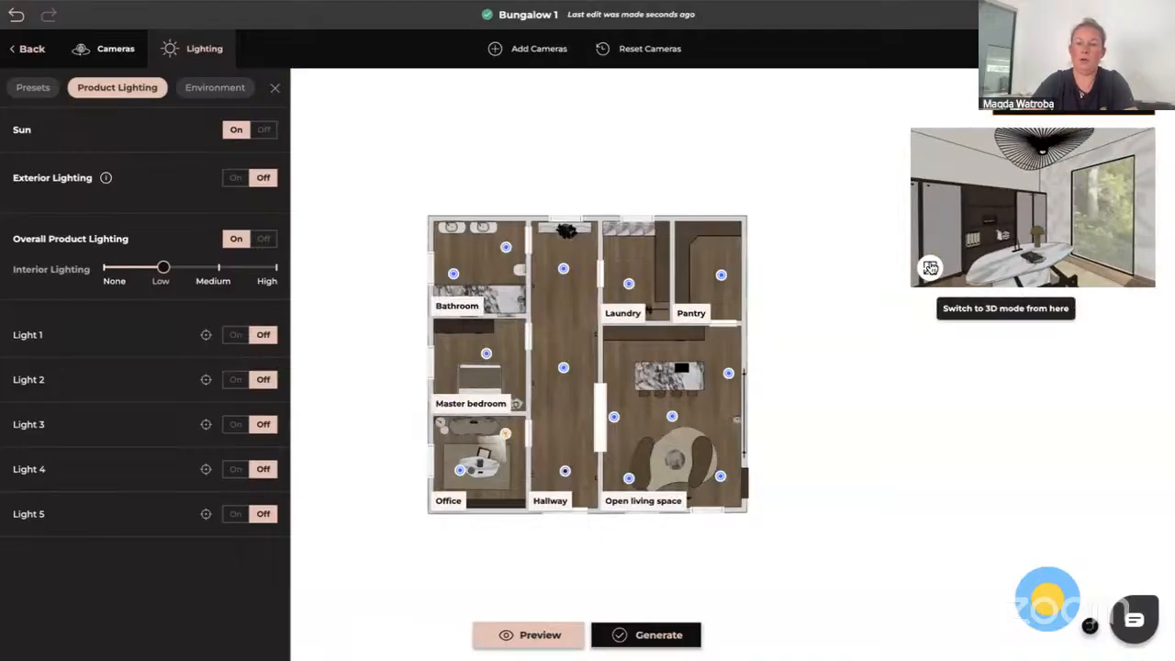
click(930, 267)
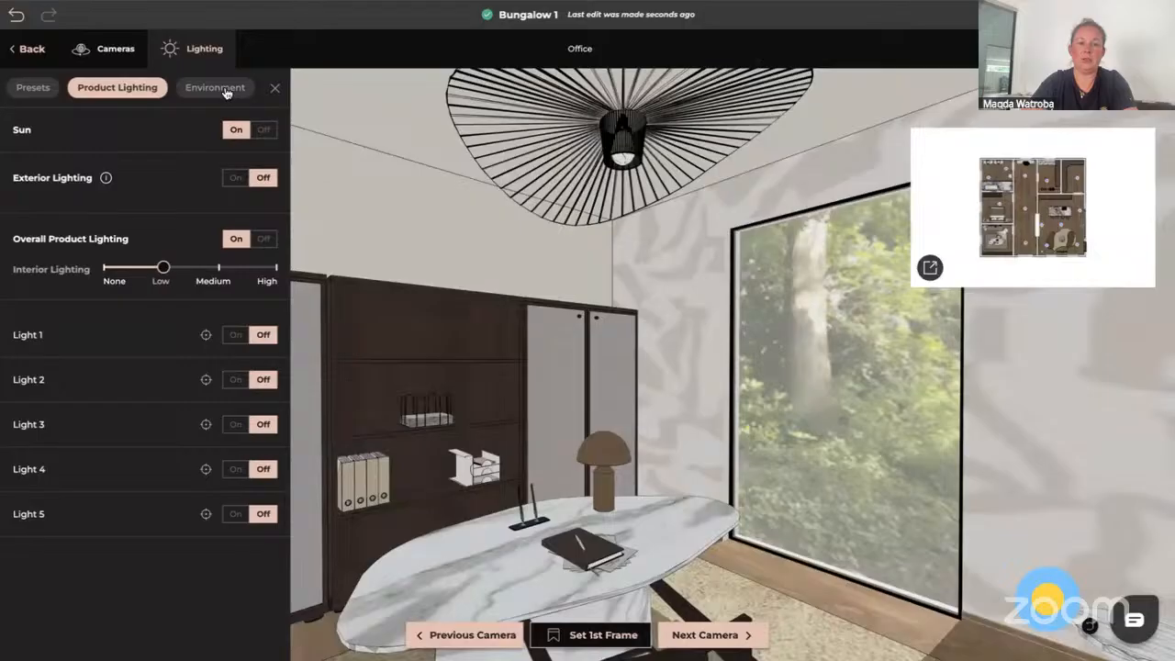
Add the Office ceiling pendant and the desk lamp as product lights
click(223, 89)
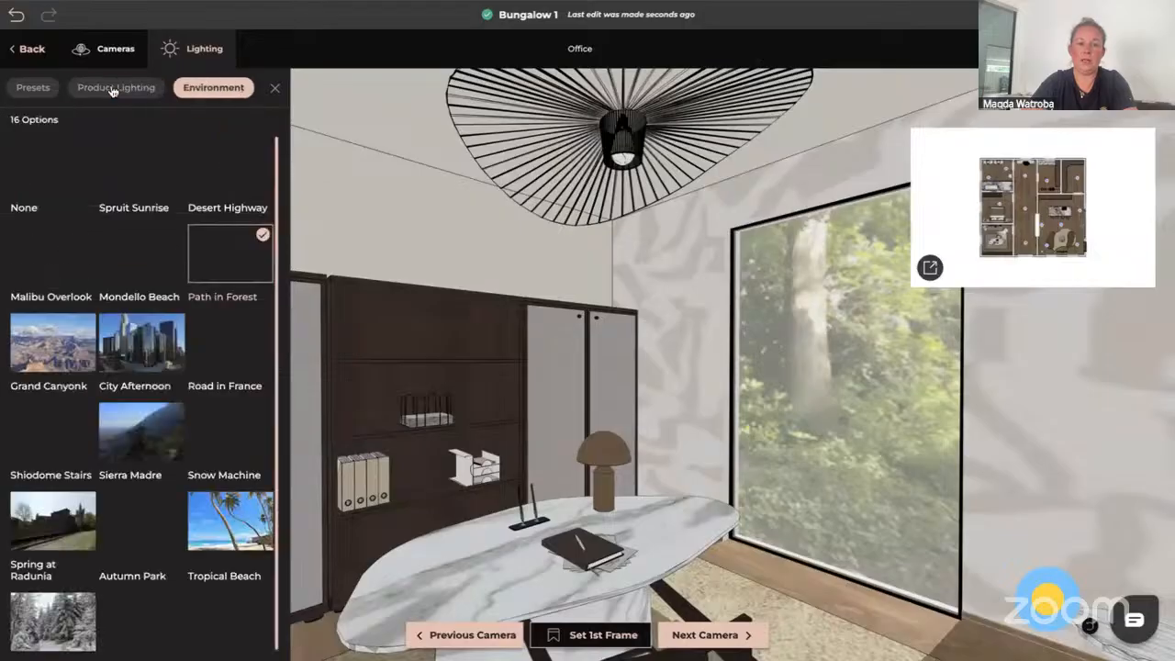
click(114, 88)
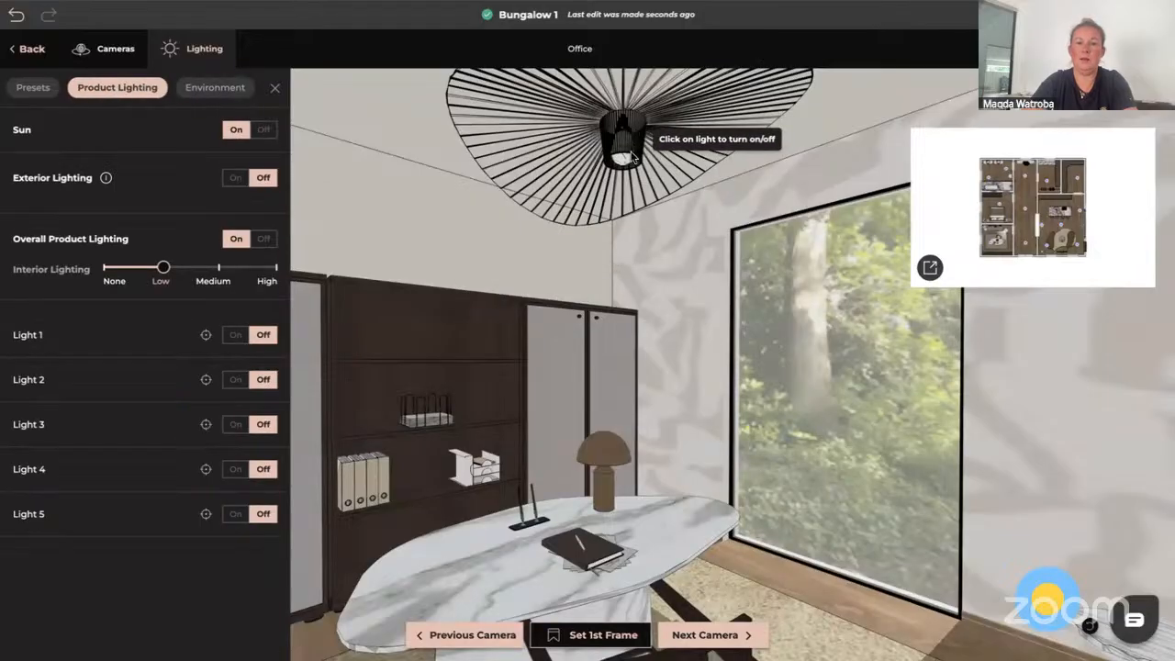
click(631, 158)
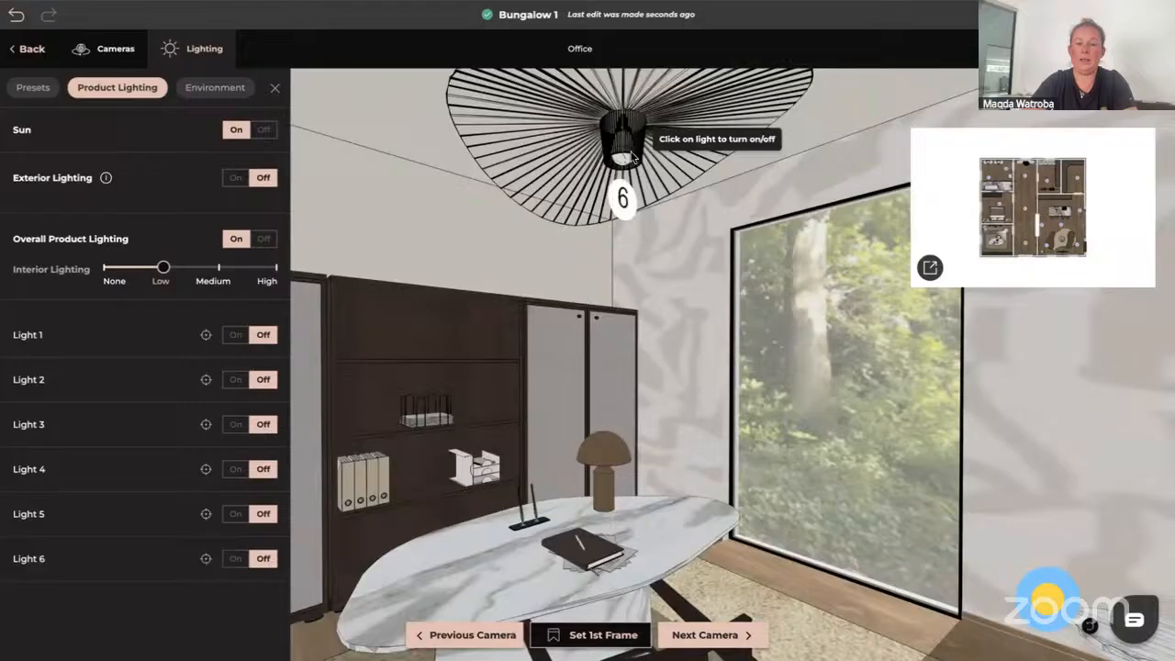
click(603, 461)
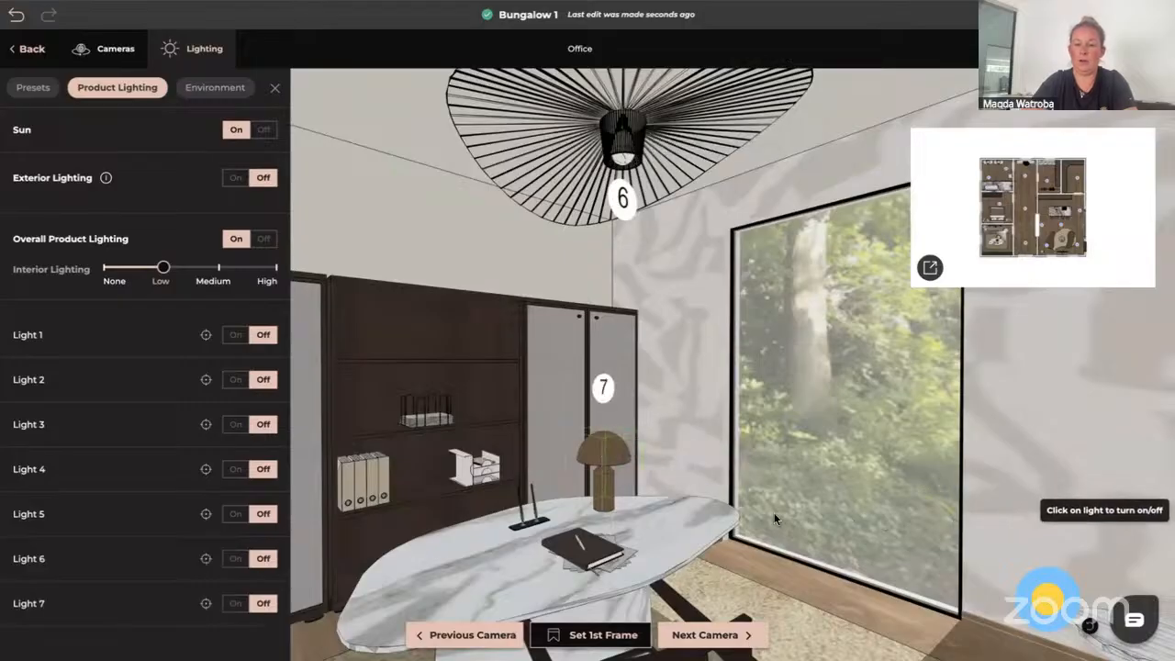
Add the Office floor lamp beside the armchair as a product light
click(275, 90)
drag(875, 454, 692, 430)
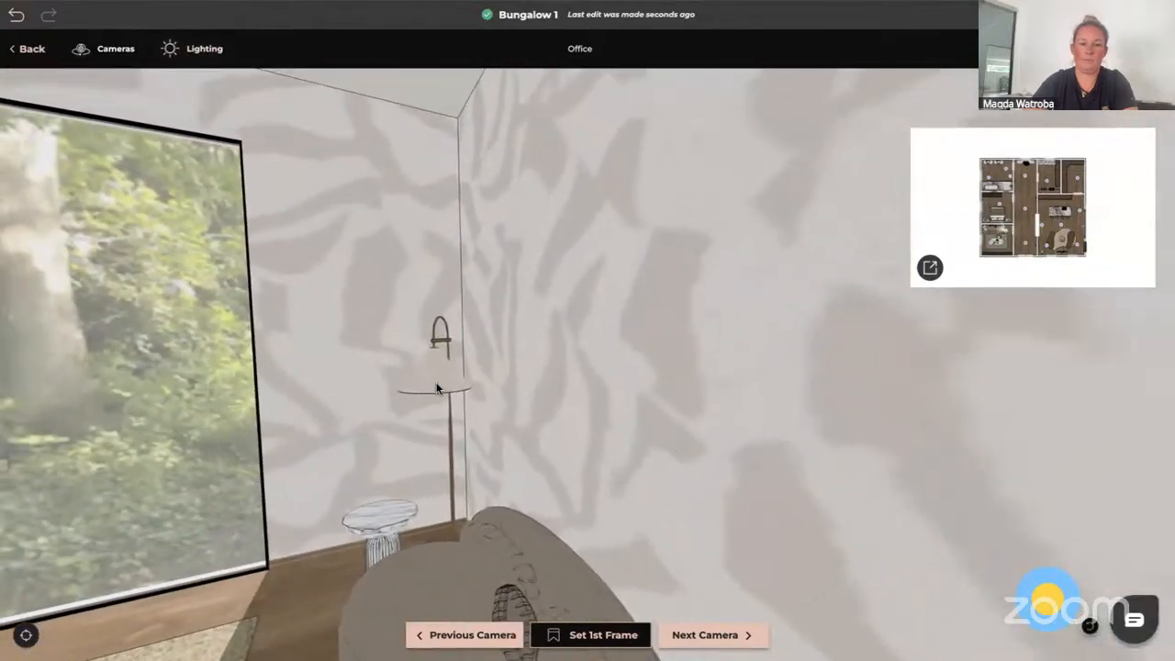
click(204, 55)
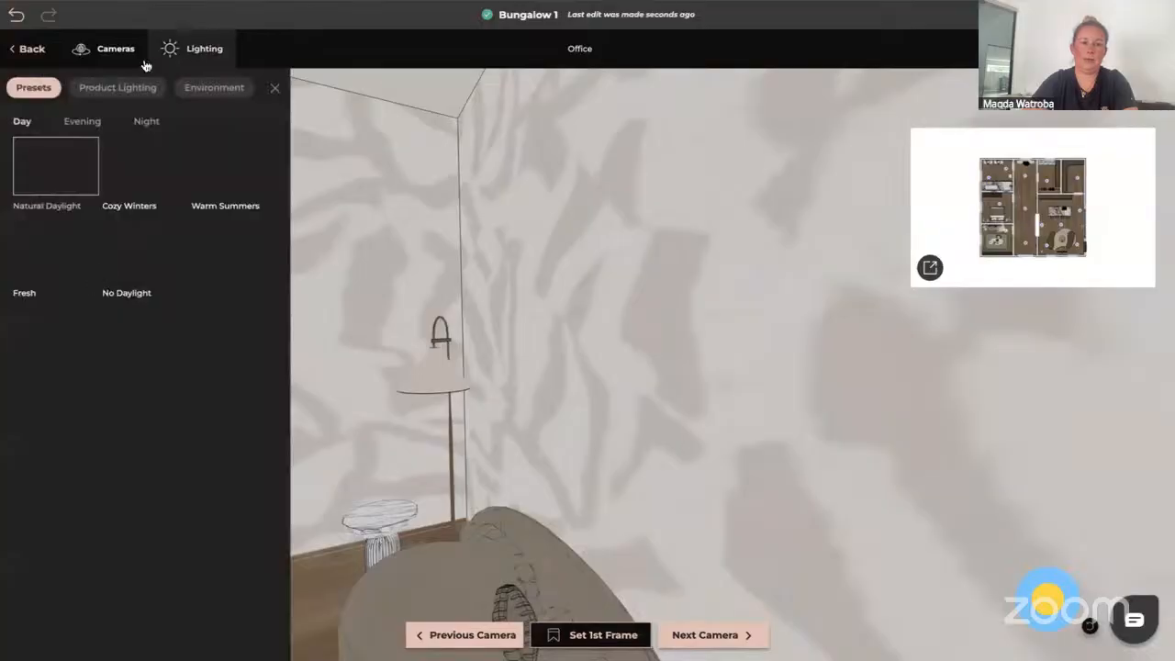
click(437, 379)
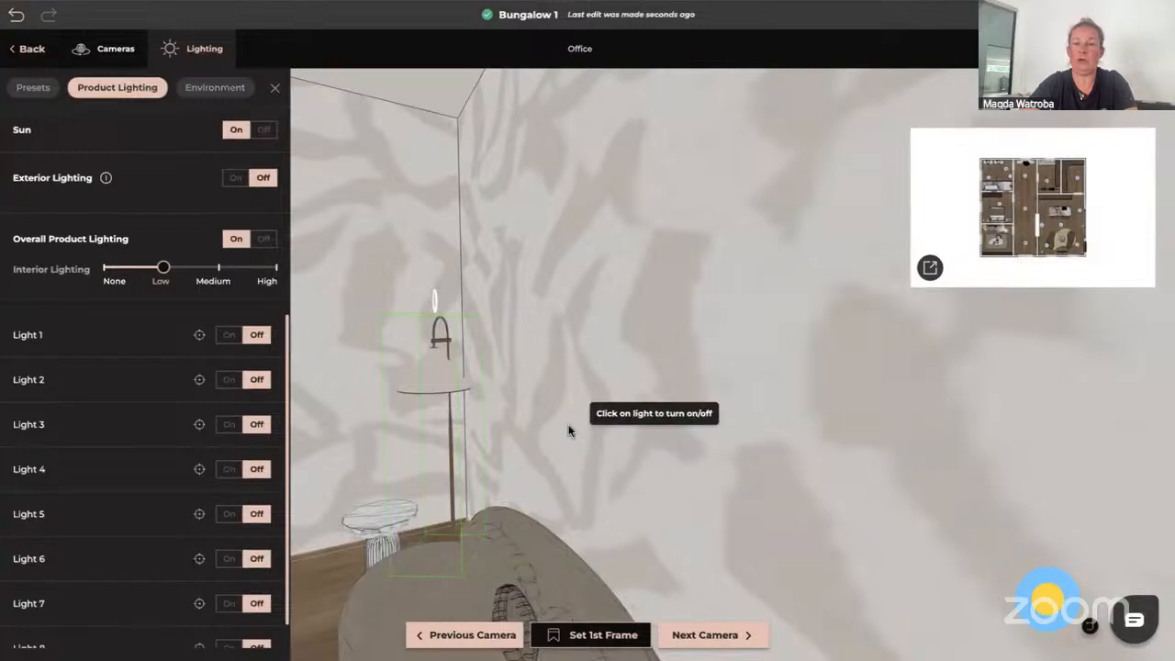
Check the central living-space camera in 3D, then return to the 2D floor plan
click(929, 268)
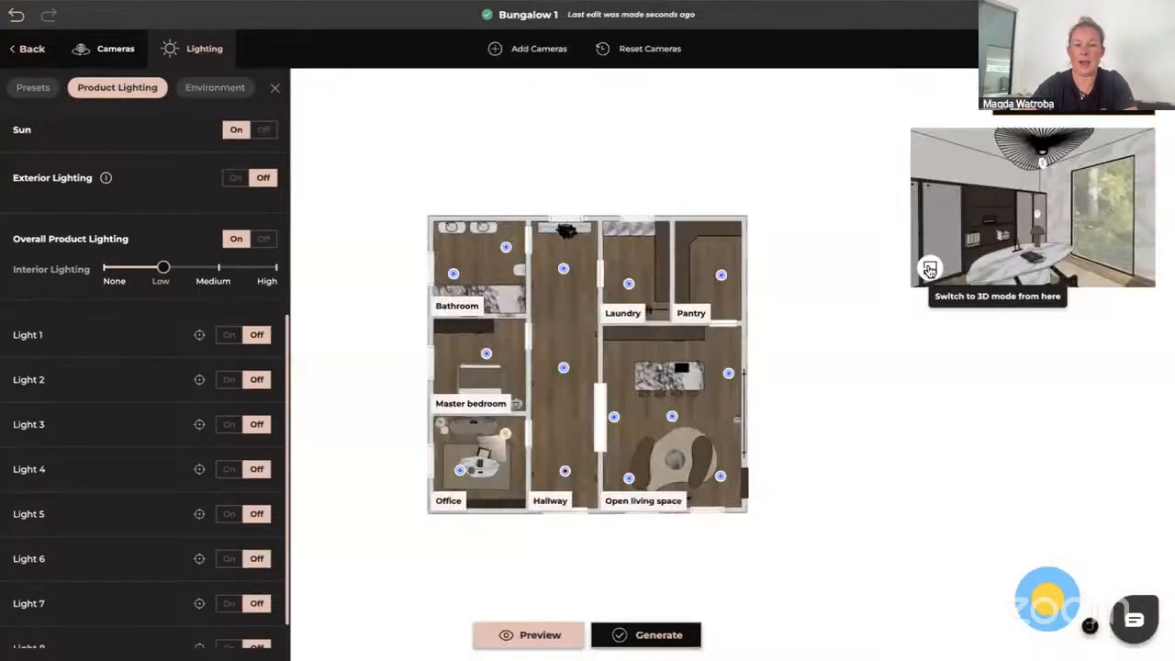
click(673, 418)
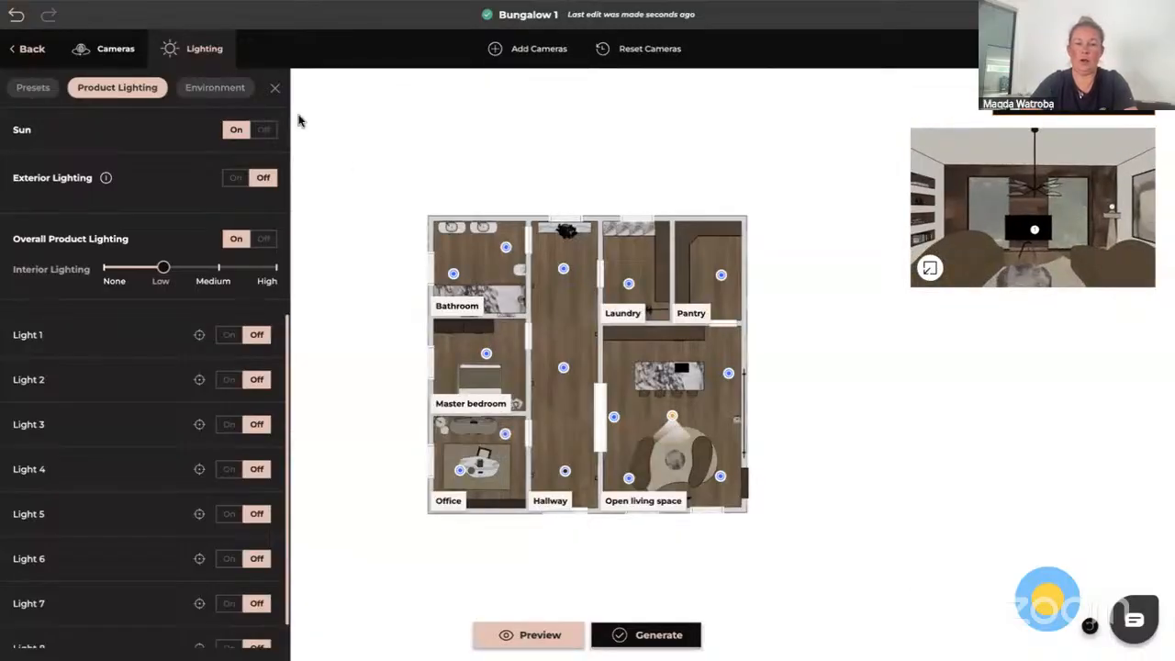
click(930, 269)
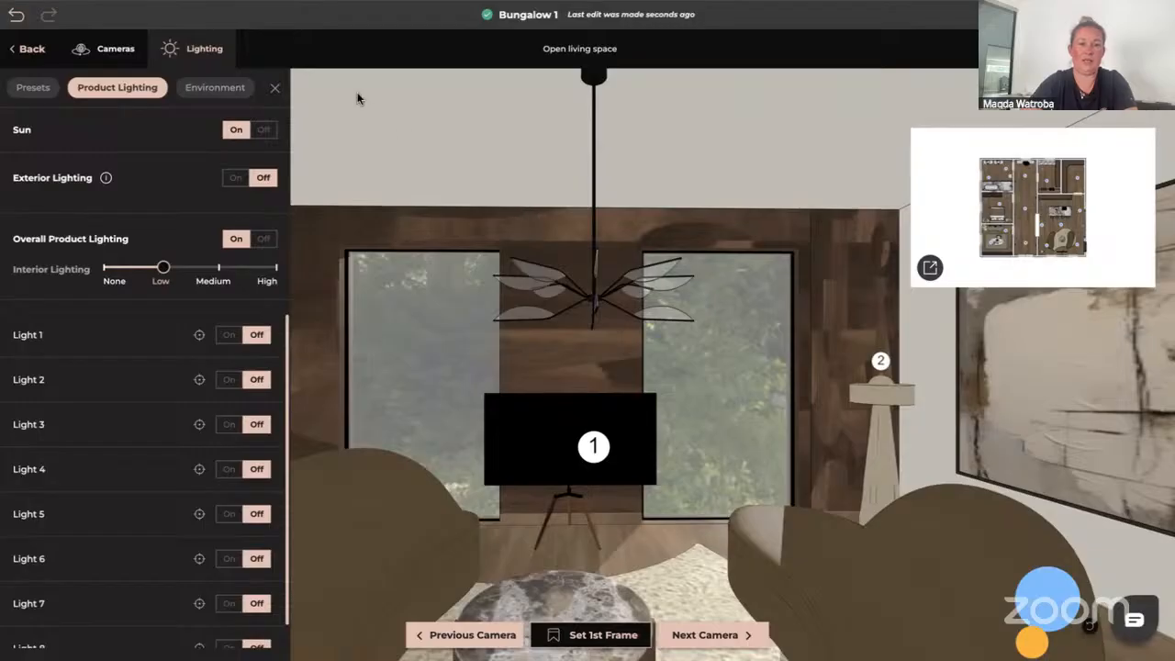
click(277, 90)
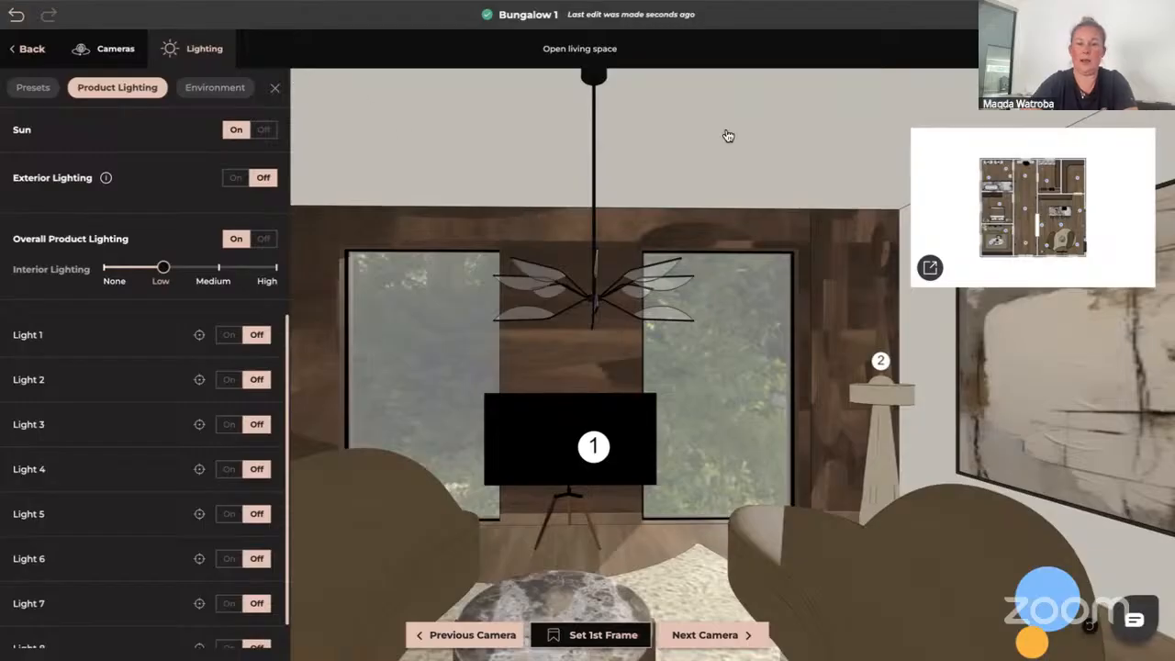
click(930, 268)
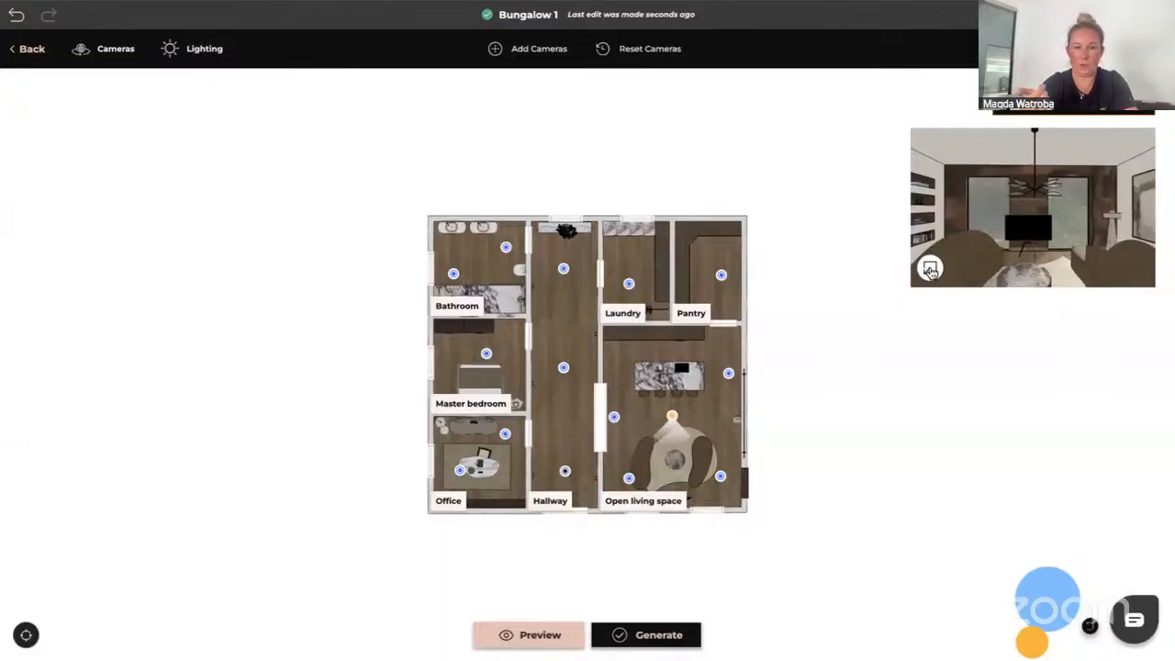
Open the walkthrough generation summary of active camera views and cancel it
click(655, 639)
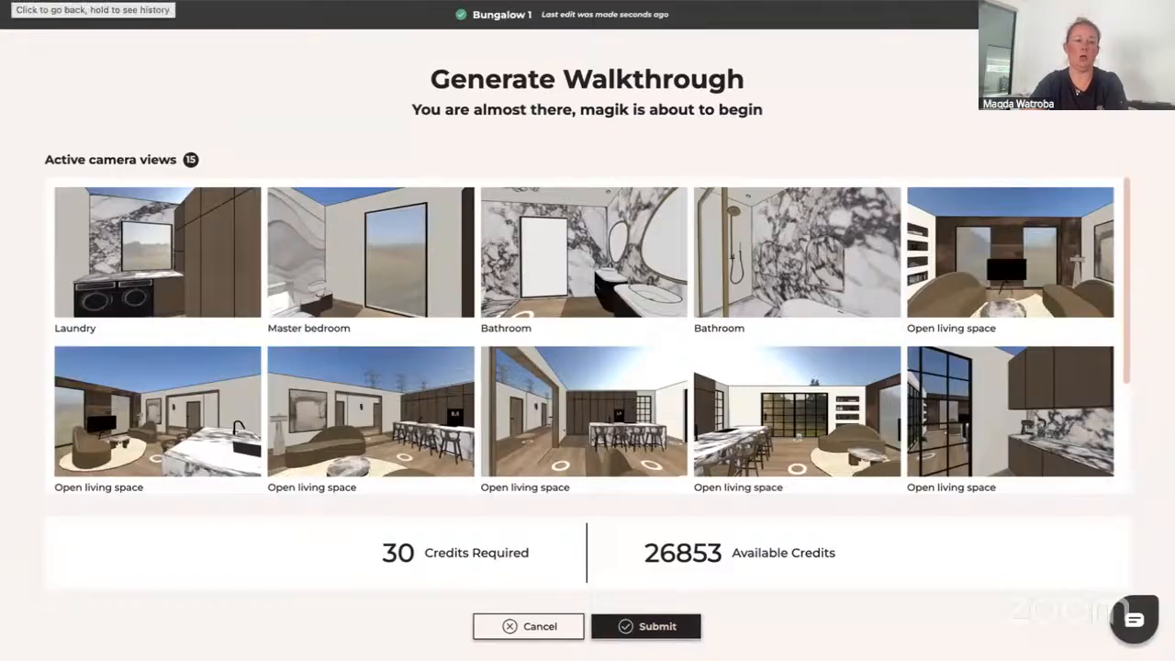
click(509, 627)
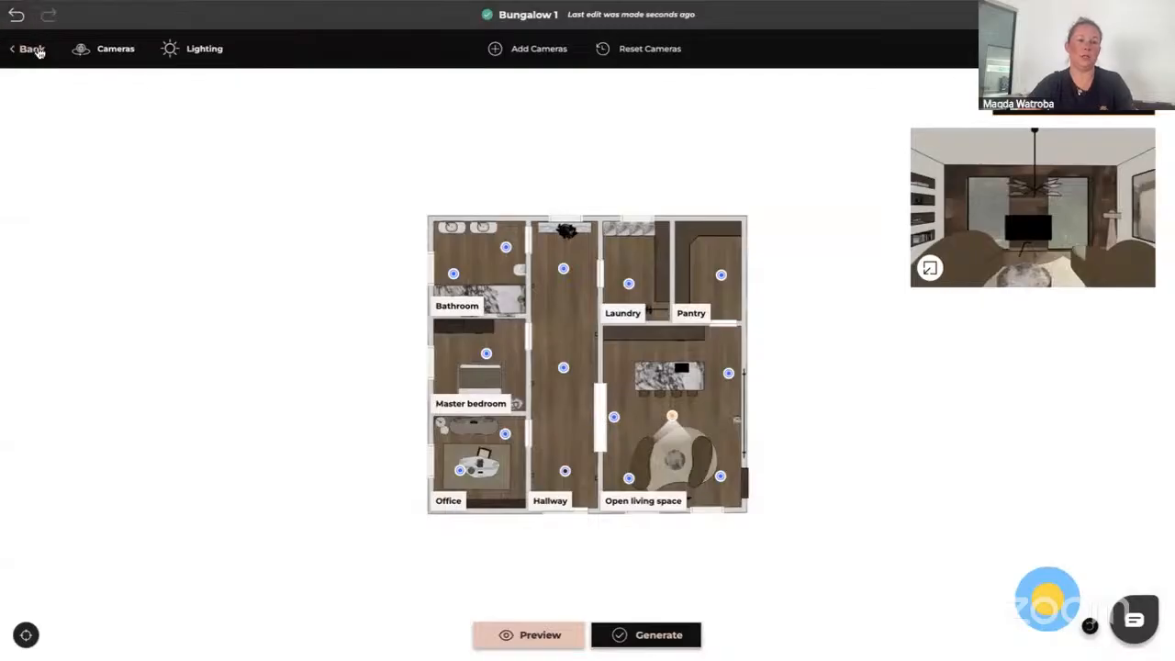
Exit the walkthrough editor, saving its current state, and return to the design workspace
click(38, 51)
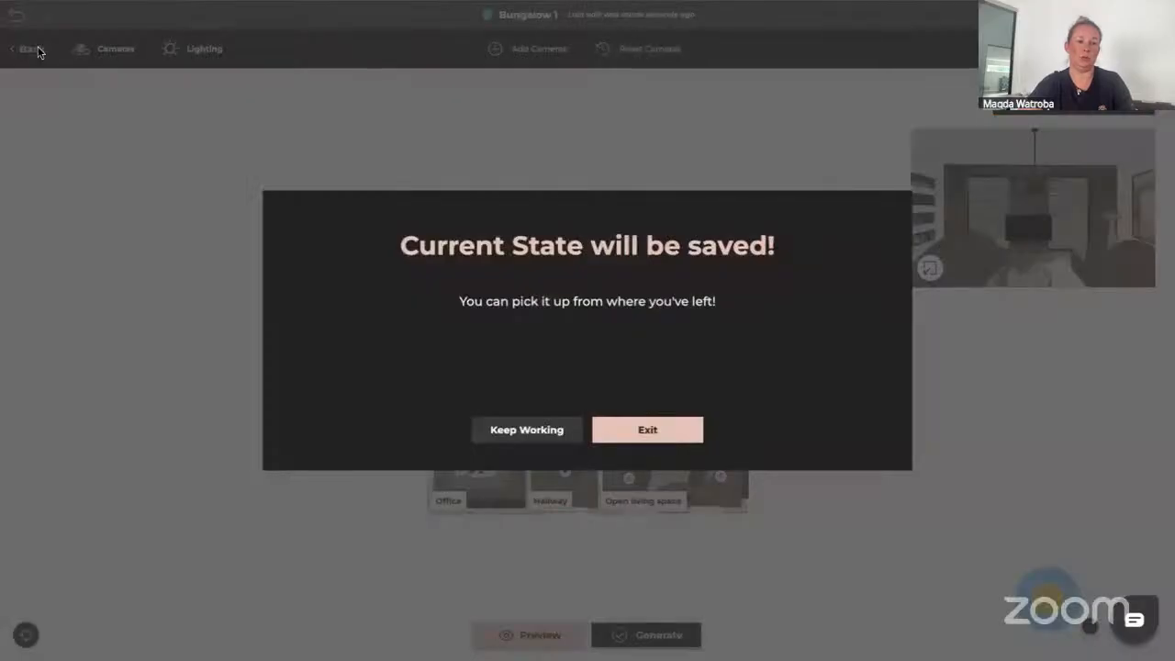
click(647, 431)
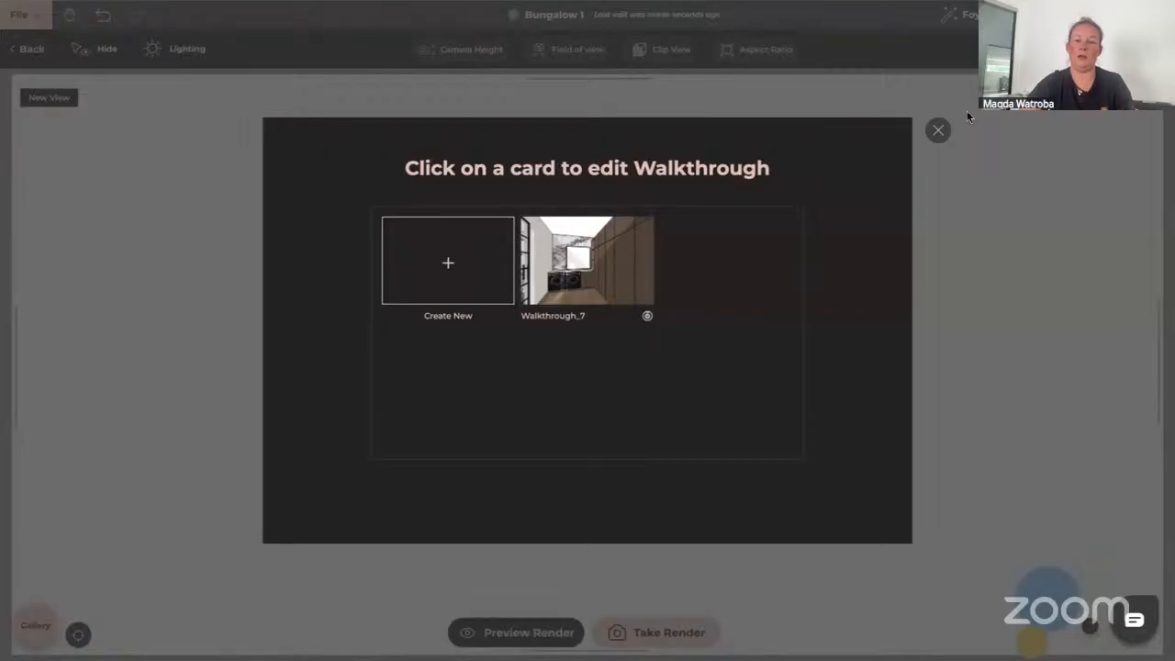
click(936, 131)
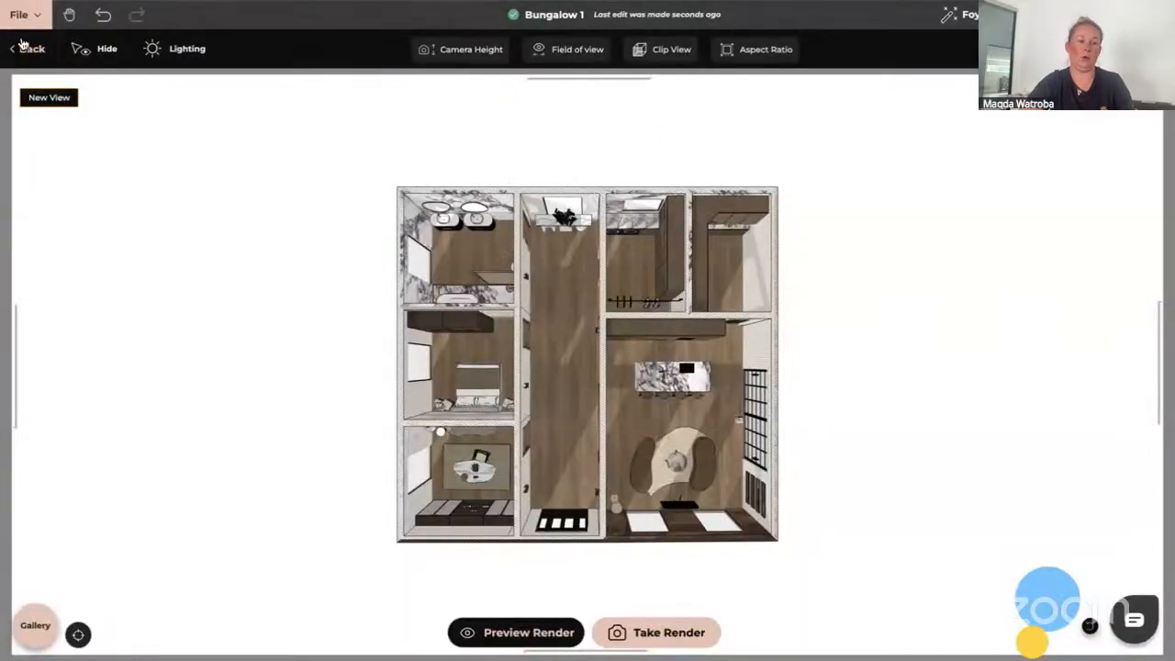
click(30, 55)
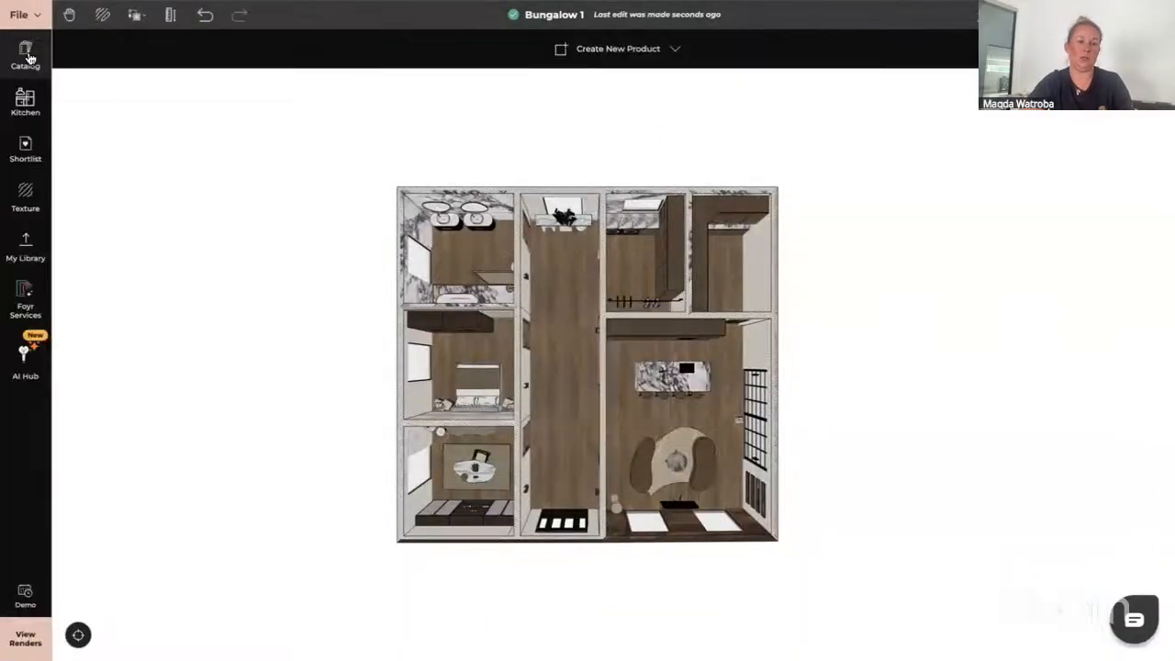
Open the renders gallery and browse its All and AI renders tabs
click(26, 639)
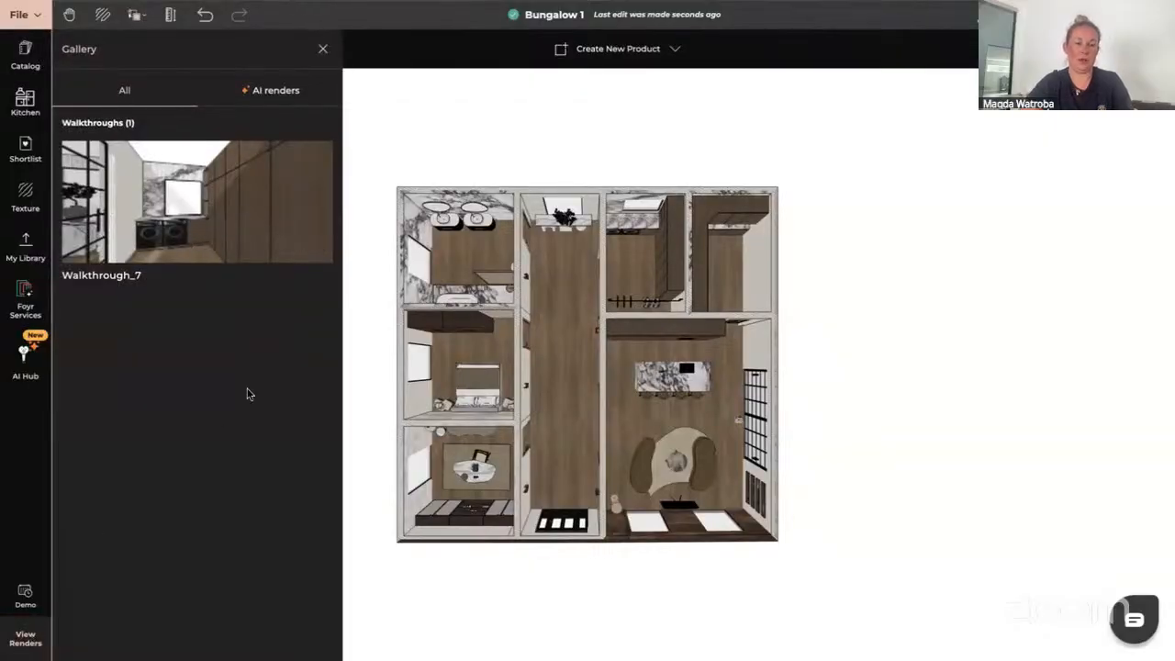
click(272, 91)
click(128, 92)
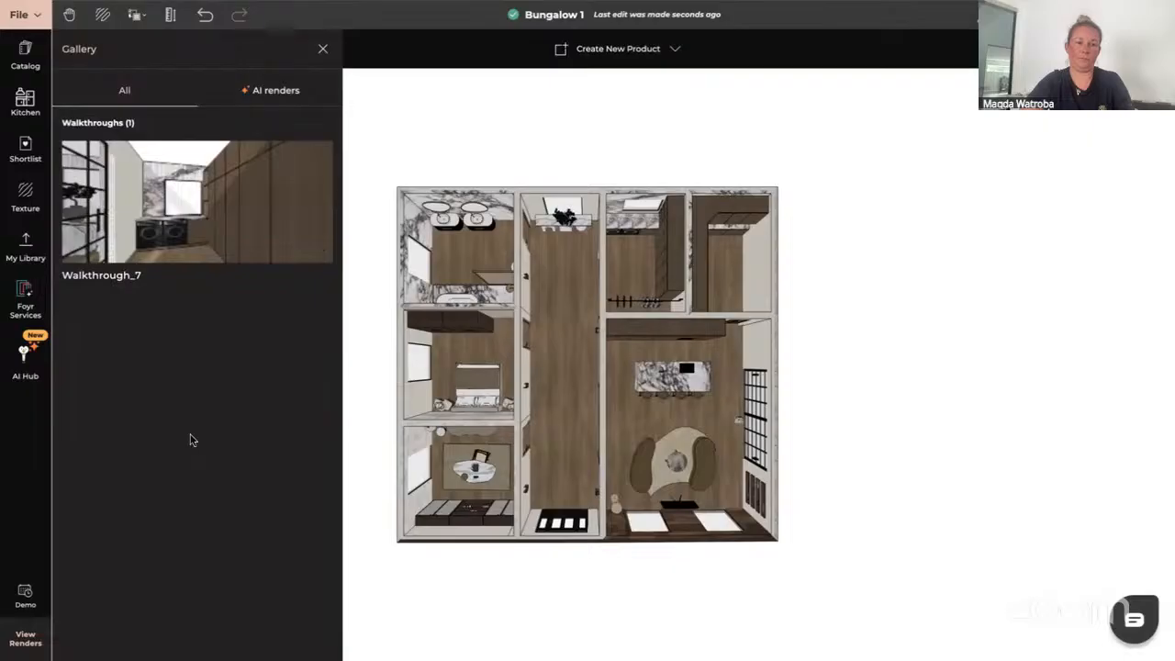
Switch to the browser tab showing the projects dashboard
key(ctrl+Tab)
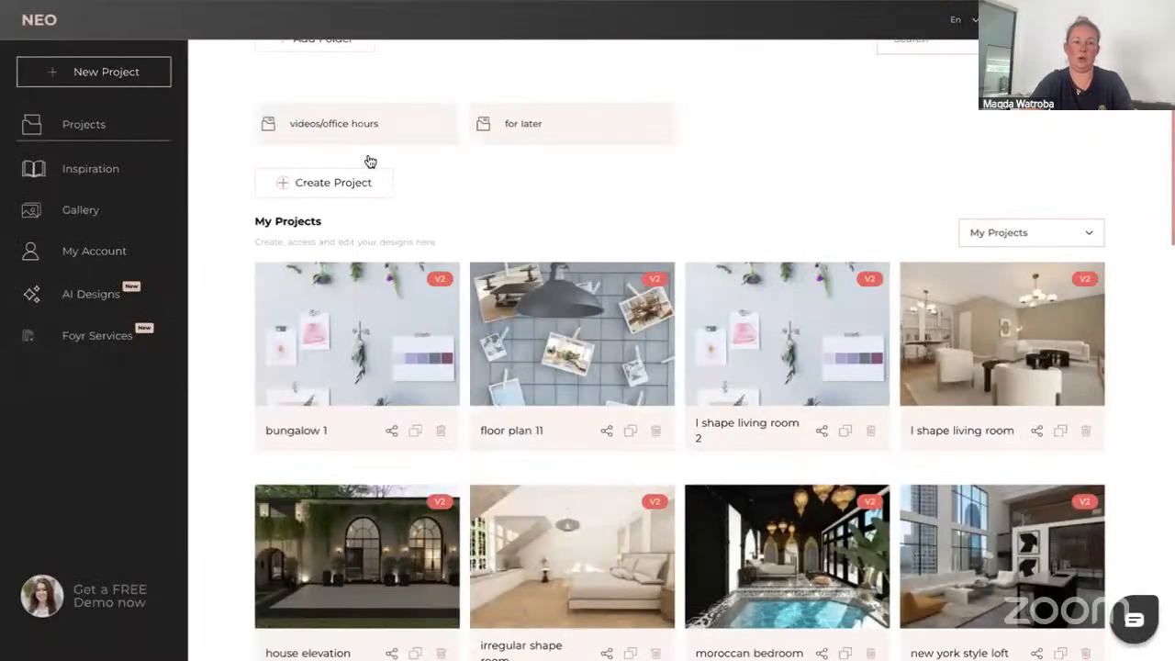
Scroll through the projects dashboard and open the bungalow interior project
scroll(601, 386, down, 7)
scroll(602, 387, down, 12)
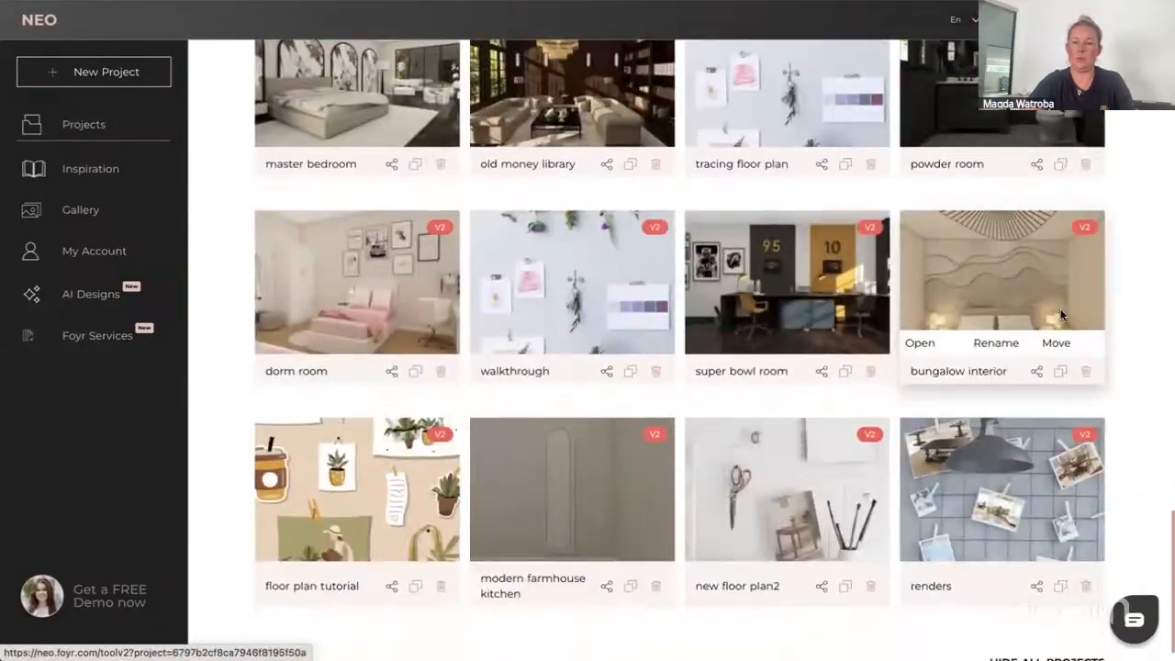
click(923, 341)
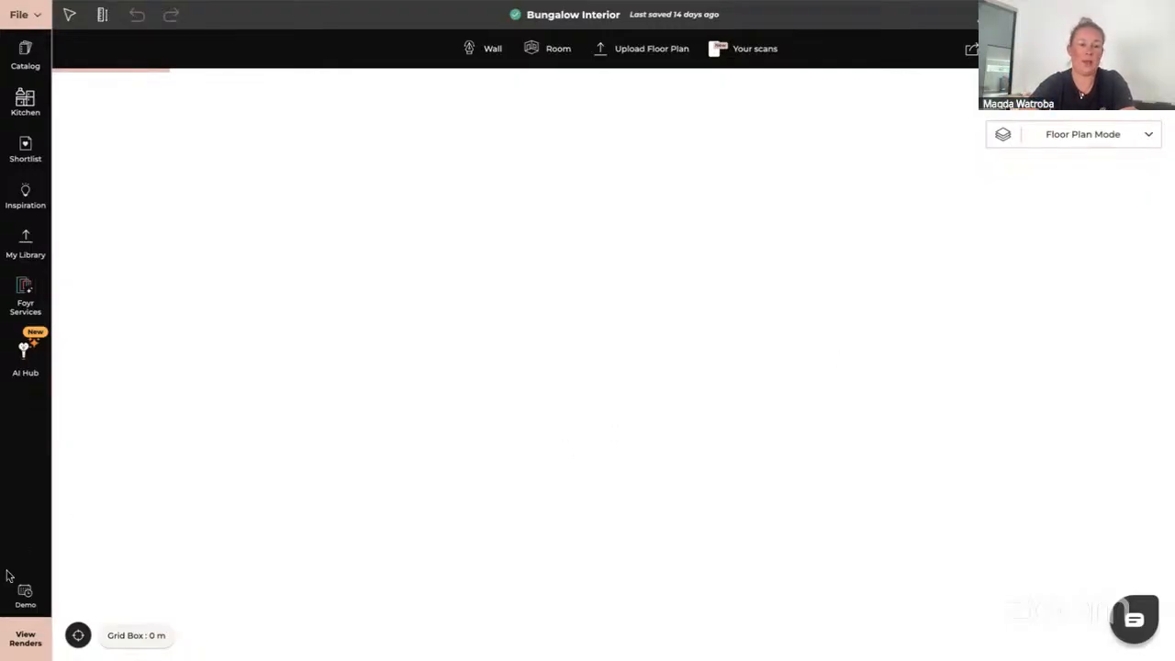
Open the renders gallery, browse the walkthroughs list, and open Walkthrough_2 for playback
click(26, 639)
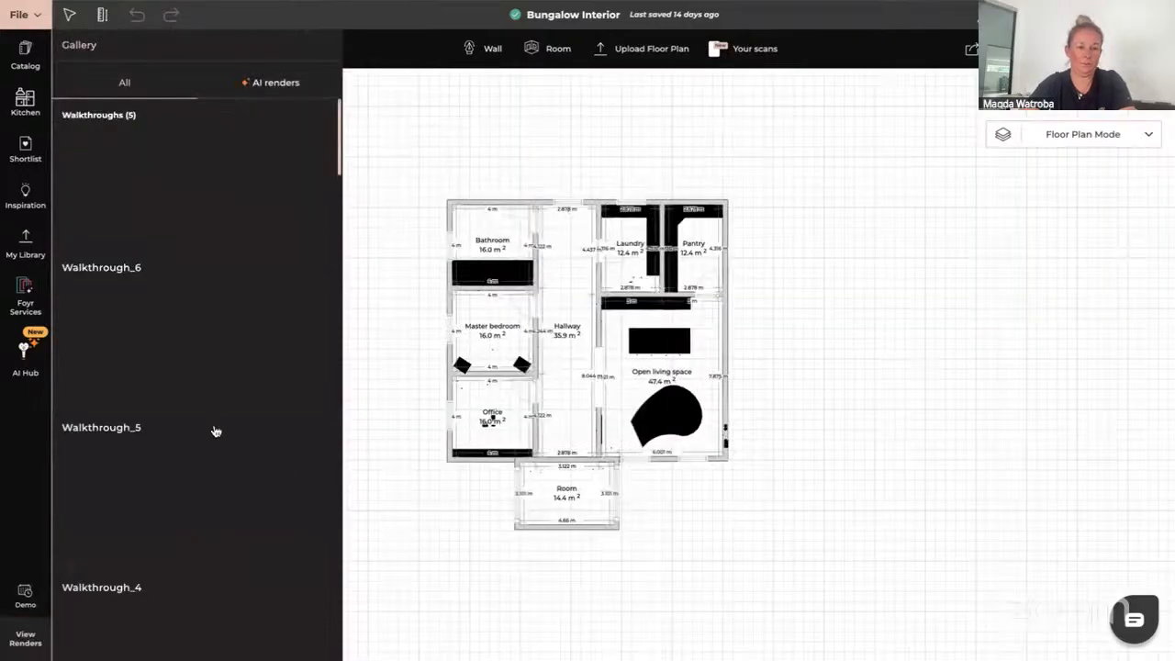
scroll(256, 517, down, 3)
scroll(258, 518, down, 2)
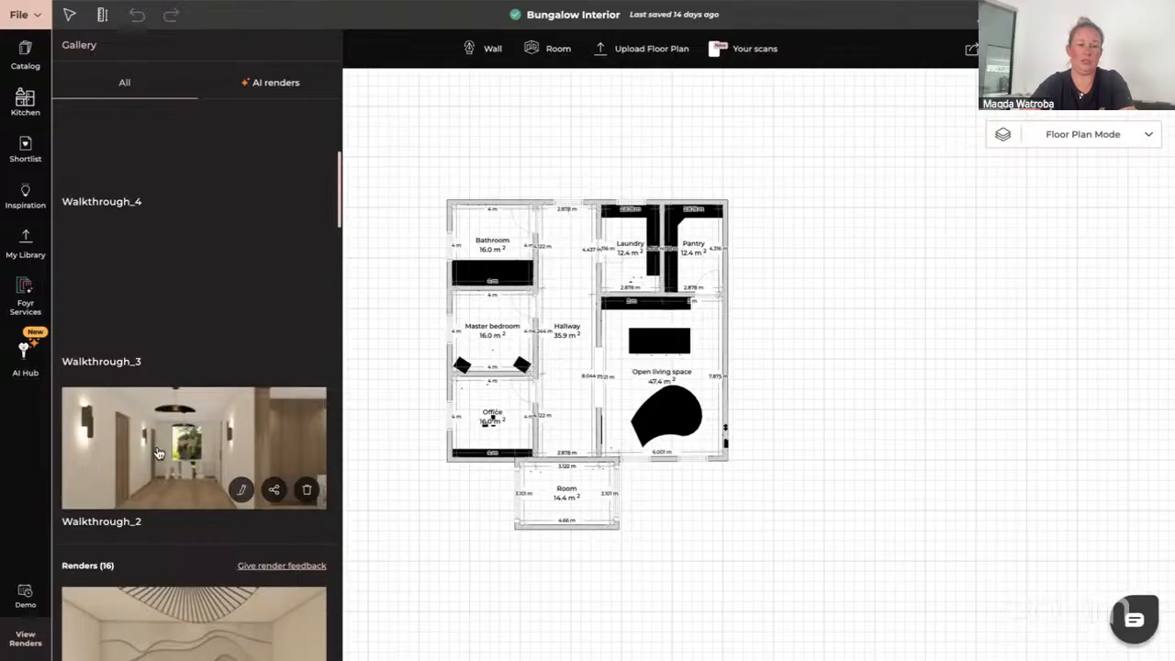
scroll(158, 452, down, 2)
scroll(158, 452, up, 1)
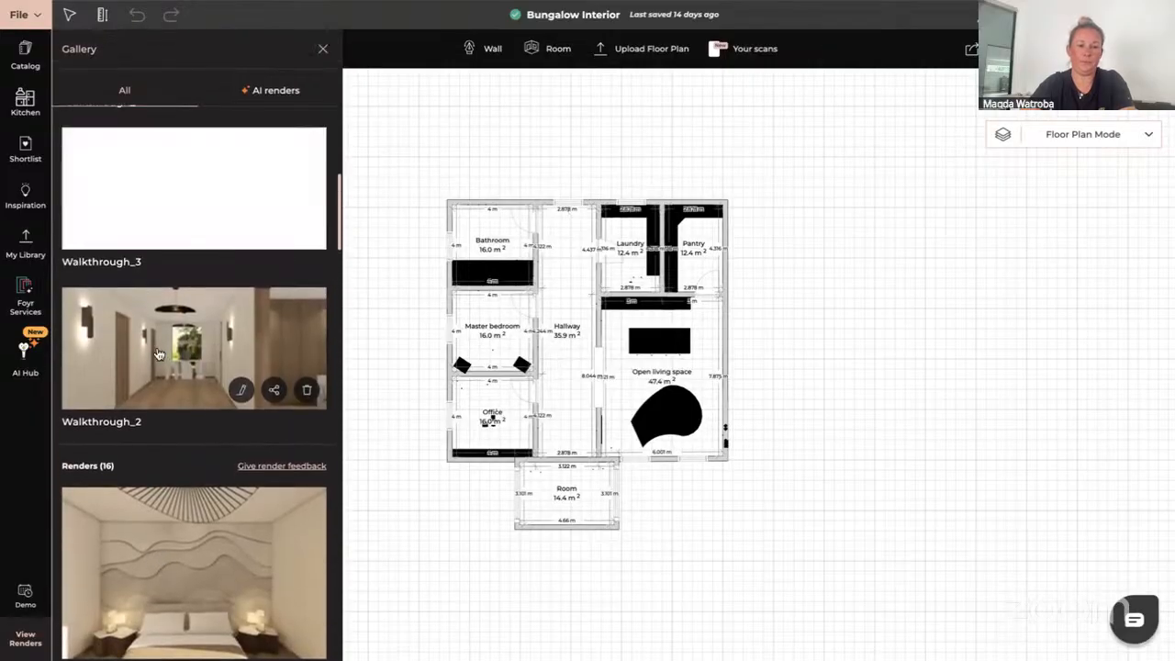
click(159, 354)
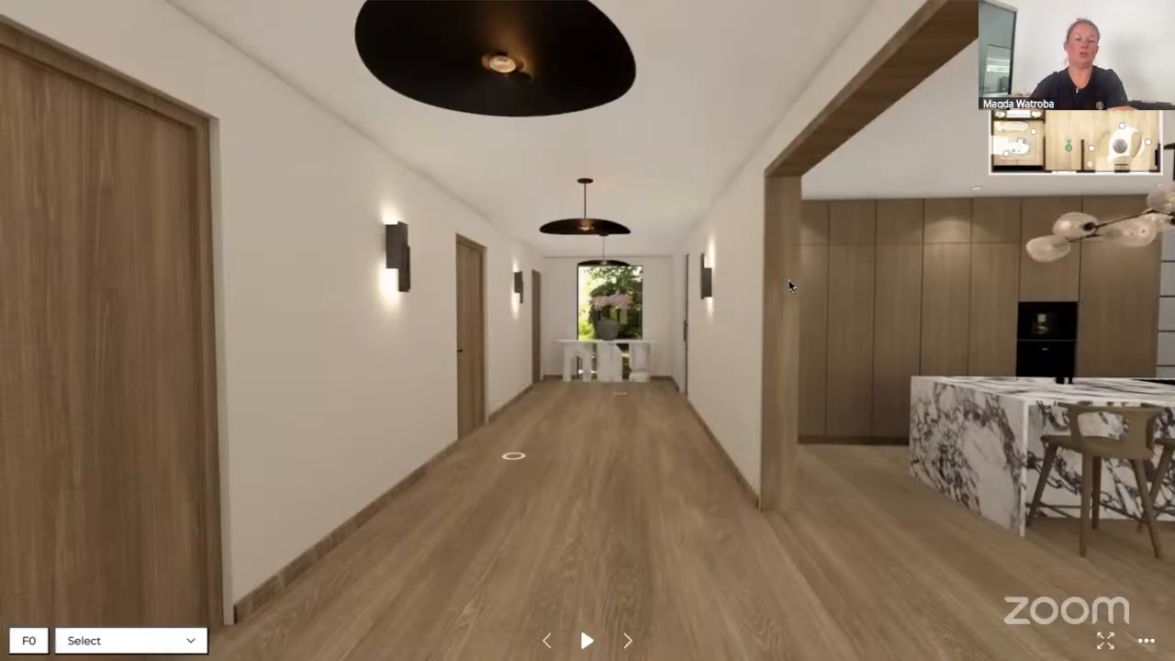
Play and pause the walkthrough, then look around the paused scene
click(586, 643)
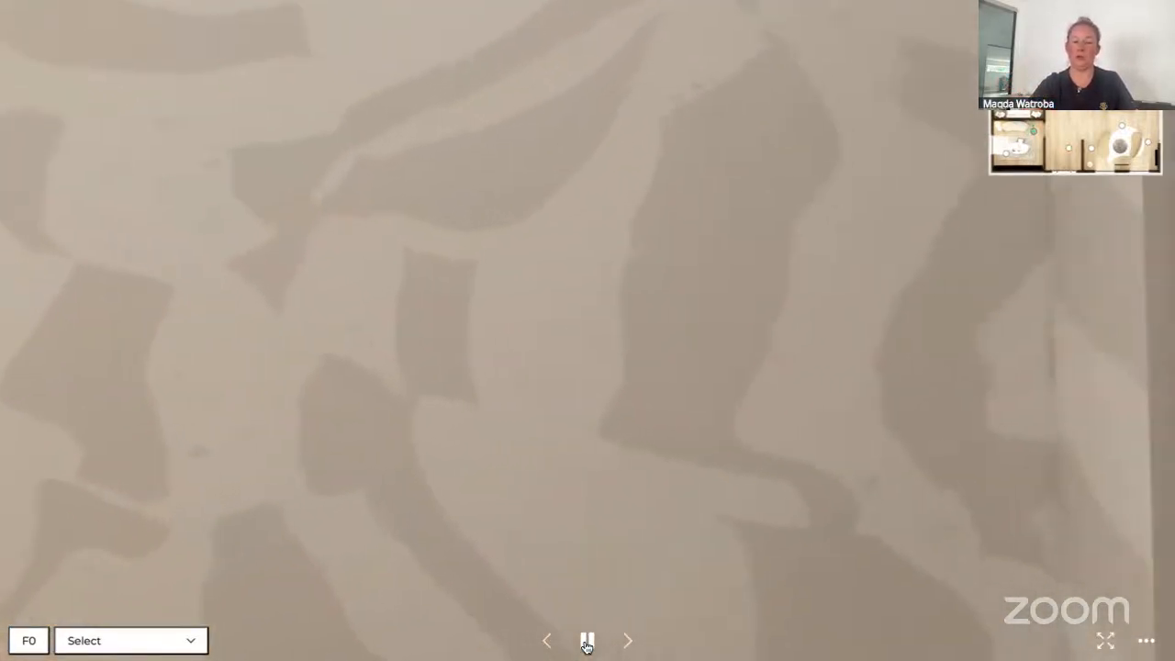
click(586, 643)
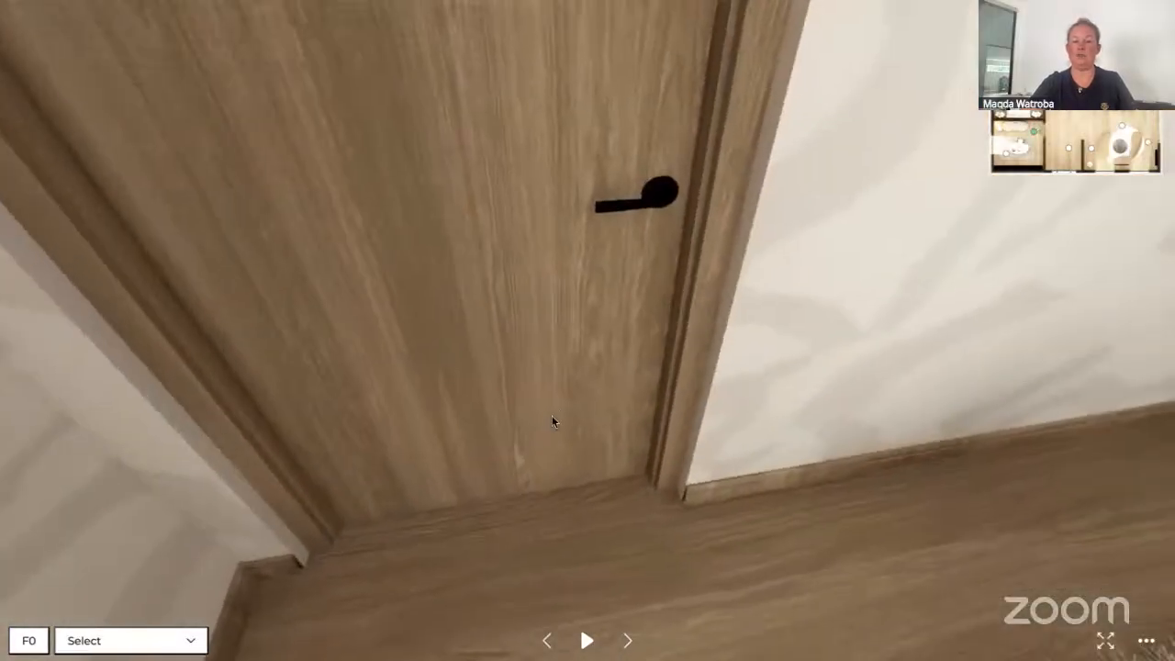
drag(551, 415, 521, 565)
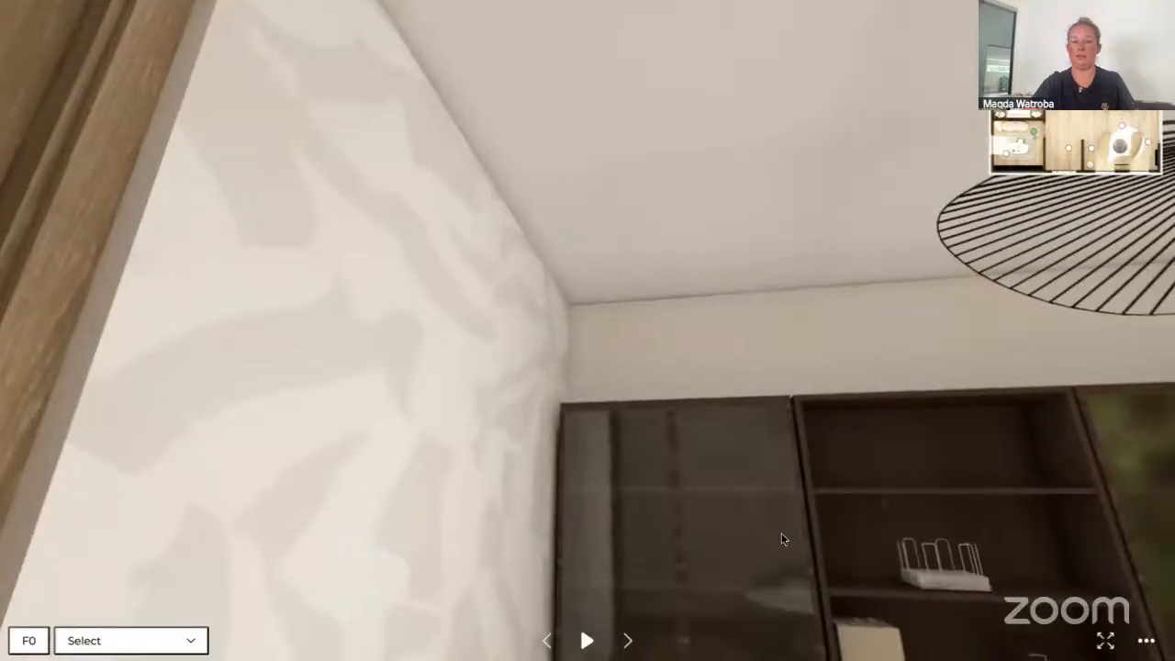
drag(782, 539, 616, 496)
mouse_move(813, 478)
mouse_down()
mouse_move(818, 512)
mouse_move(711, 486)
mouse_move(704, 472)
mouse_move(731, 441)
mouse_move(807, 441)
mouse_move(814, 472)
mouse_up()
mouse_move(1056, 147)
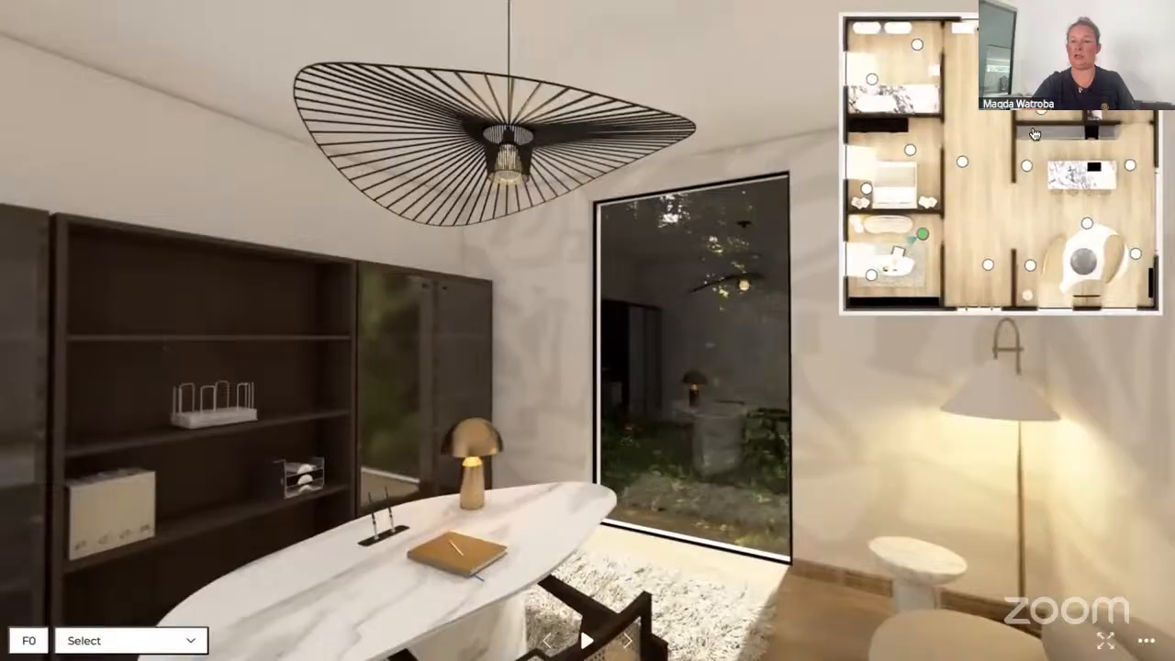
Jump to the bedroom viewpoint on the mini-map, look around, and jump back to the hallway start
click(907, 154)
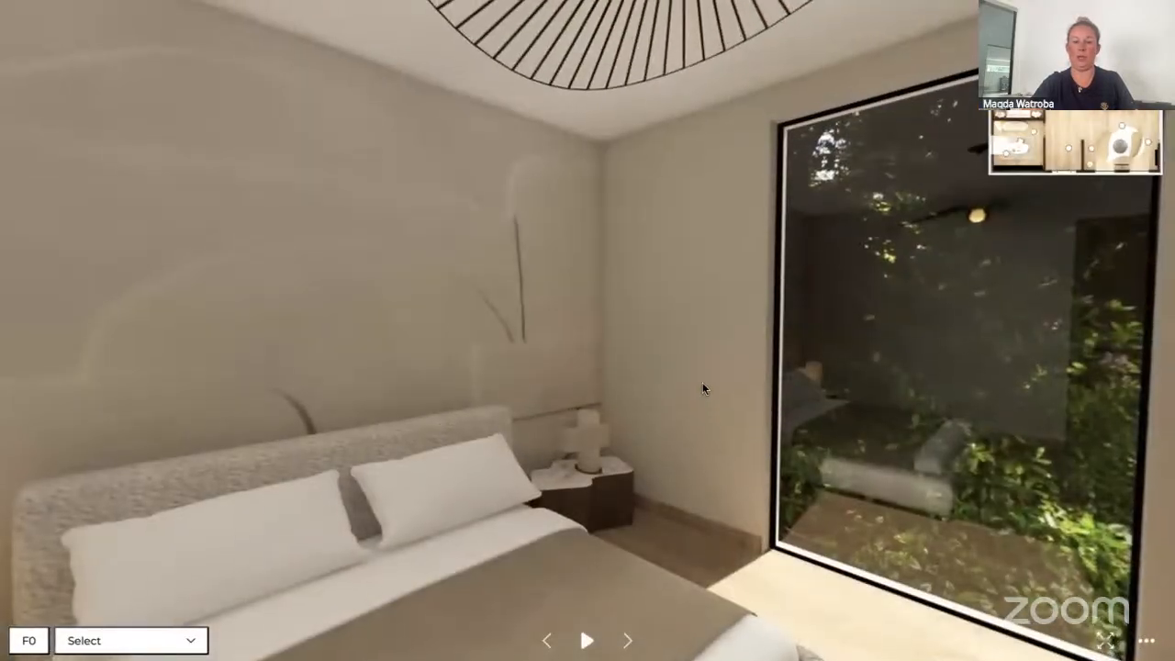
drag(703, 382, 825, 325)
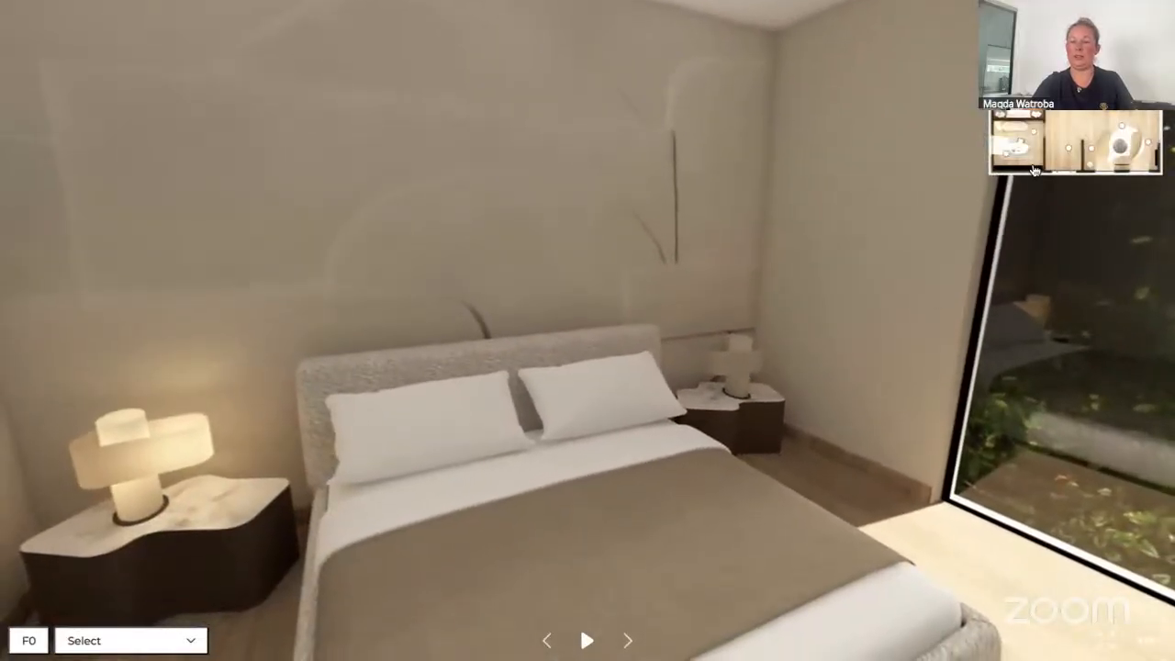
mouse_move(988, 240)
click(986, 271)
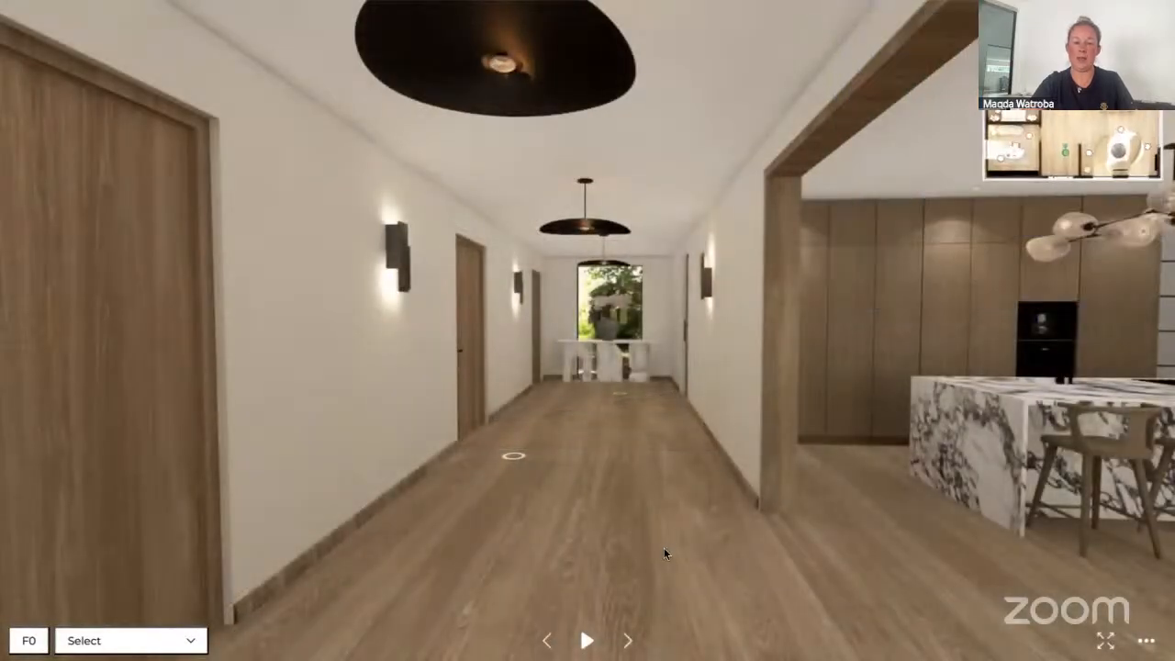
Resume the walkthrough playback, jump to the office viewpoint on the mini-map, and pause it
click(588, 642)
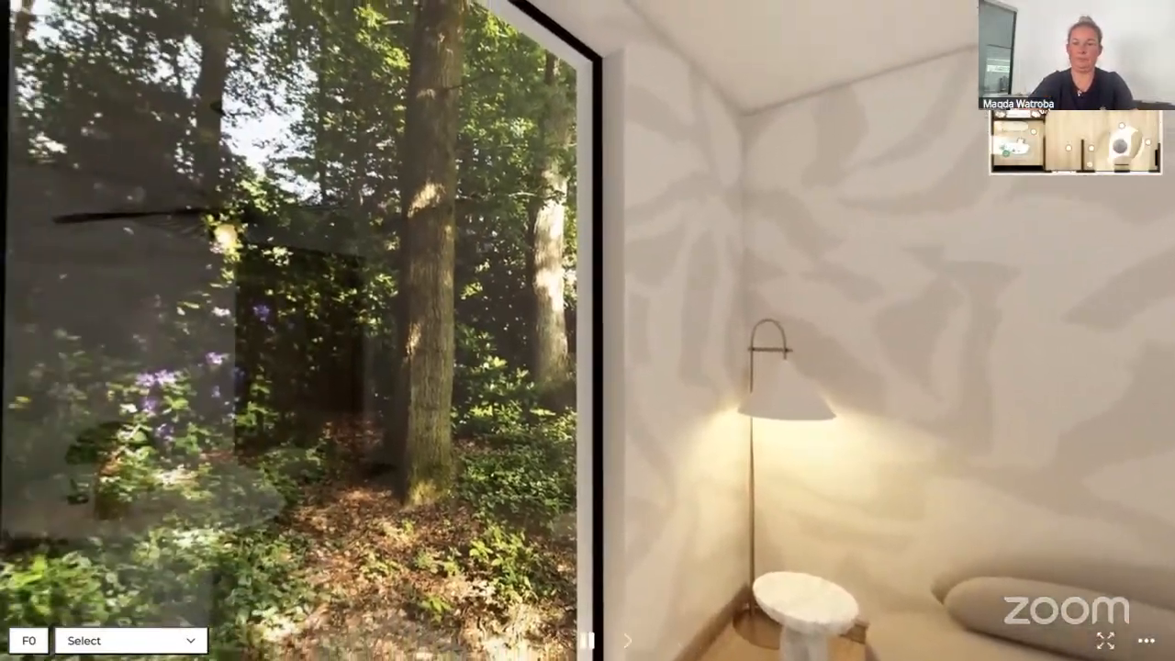
mouse_move(1065, 146)
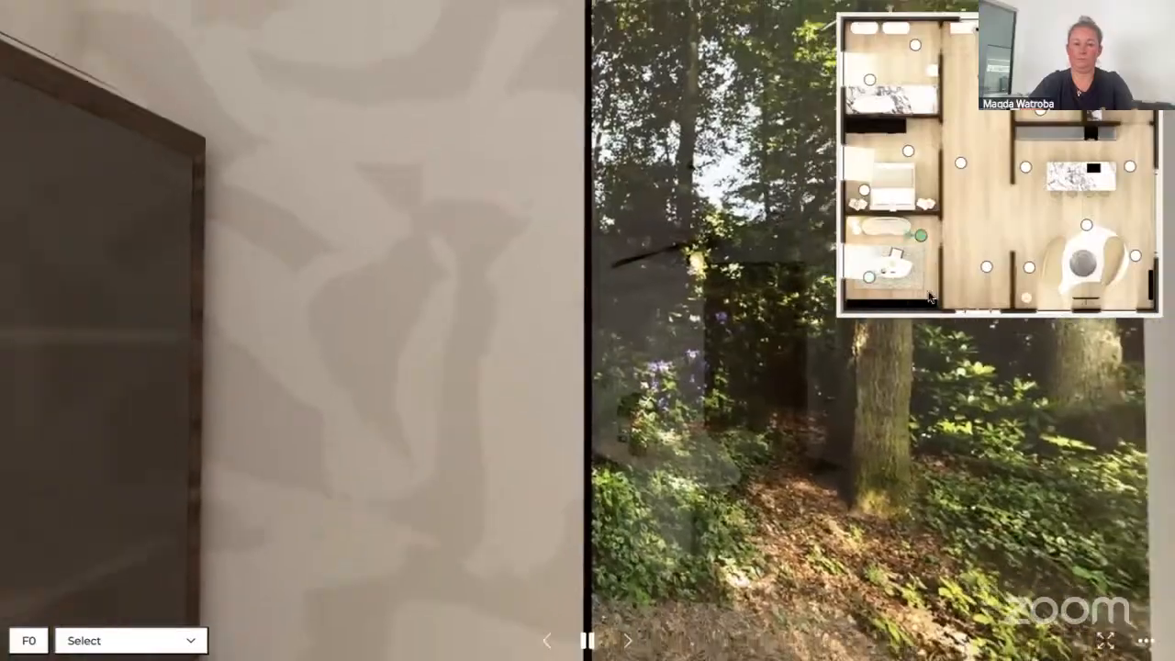
click(921, 238)
mouse_move(1010, 170)
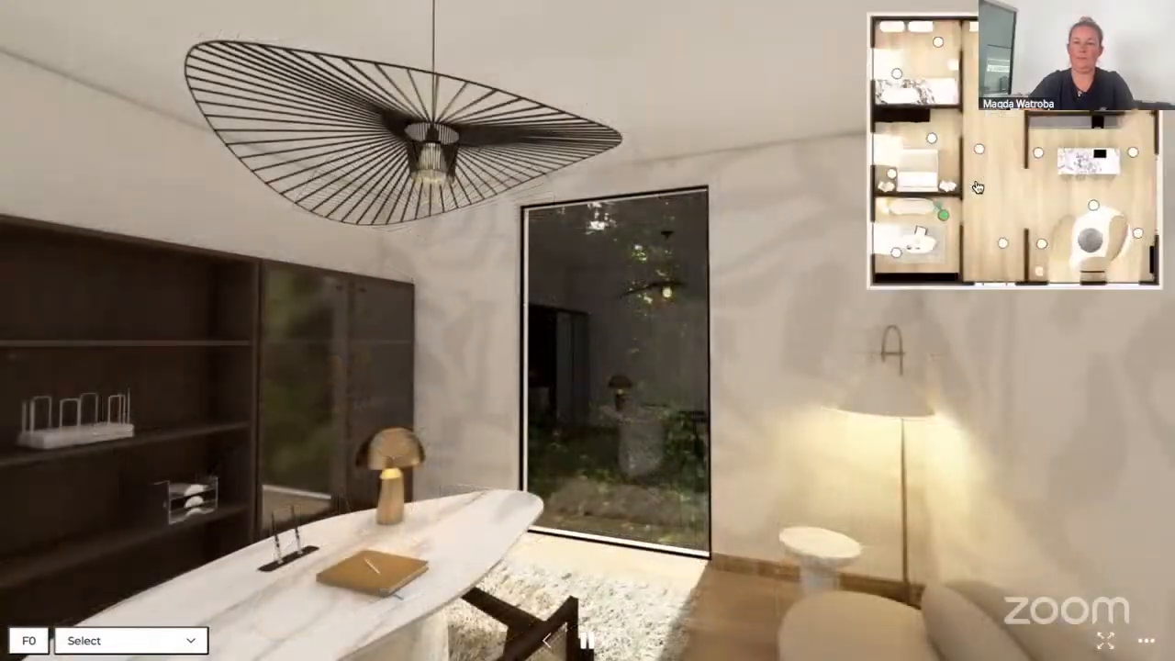
click(866, 196)
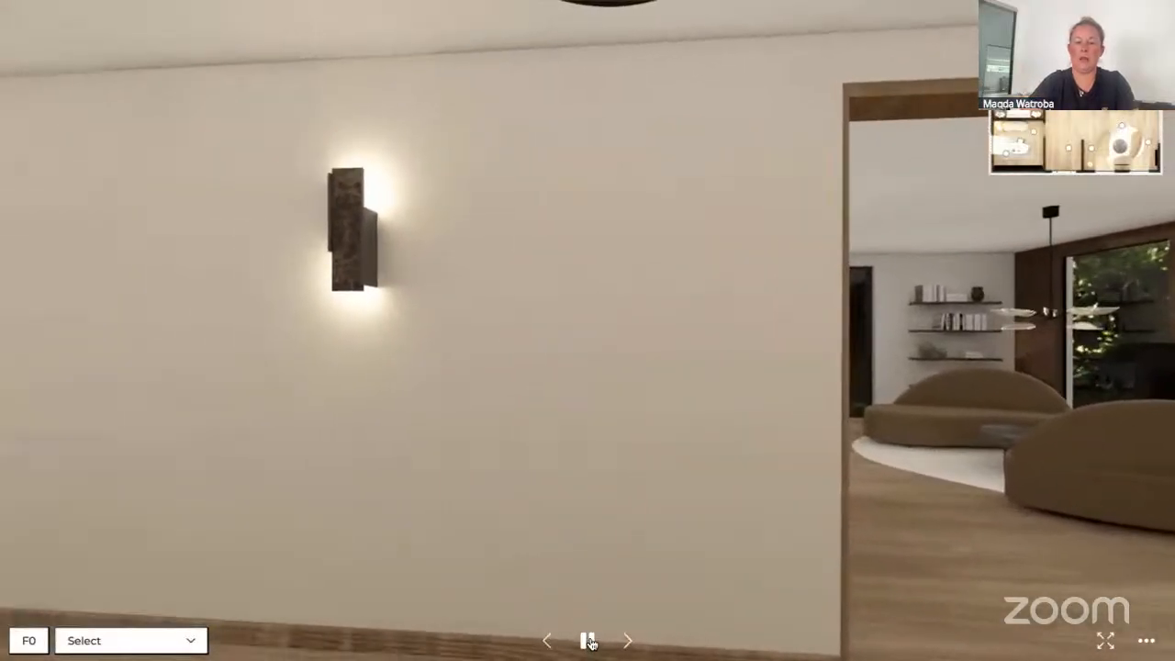
click(591, 643)
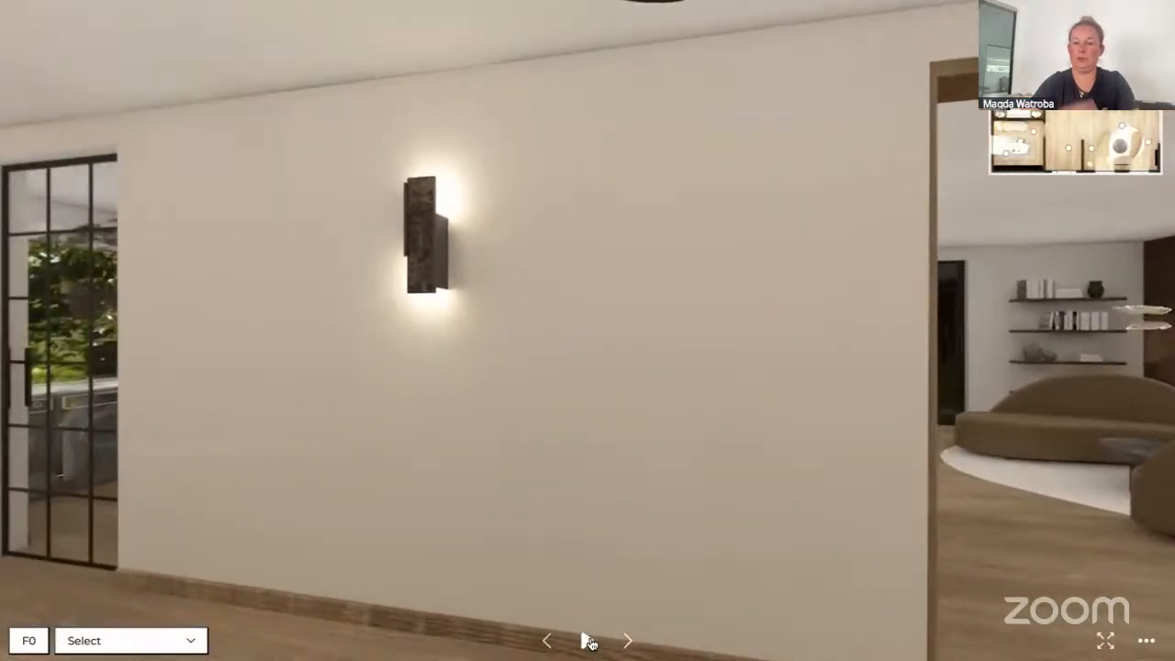
Open the viewer's options menu and switch fullscreen viewing on and off again
click(1148, 642)
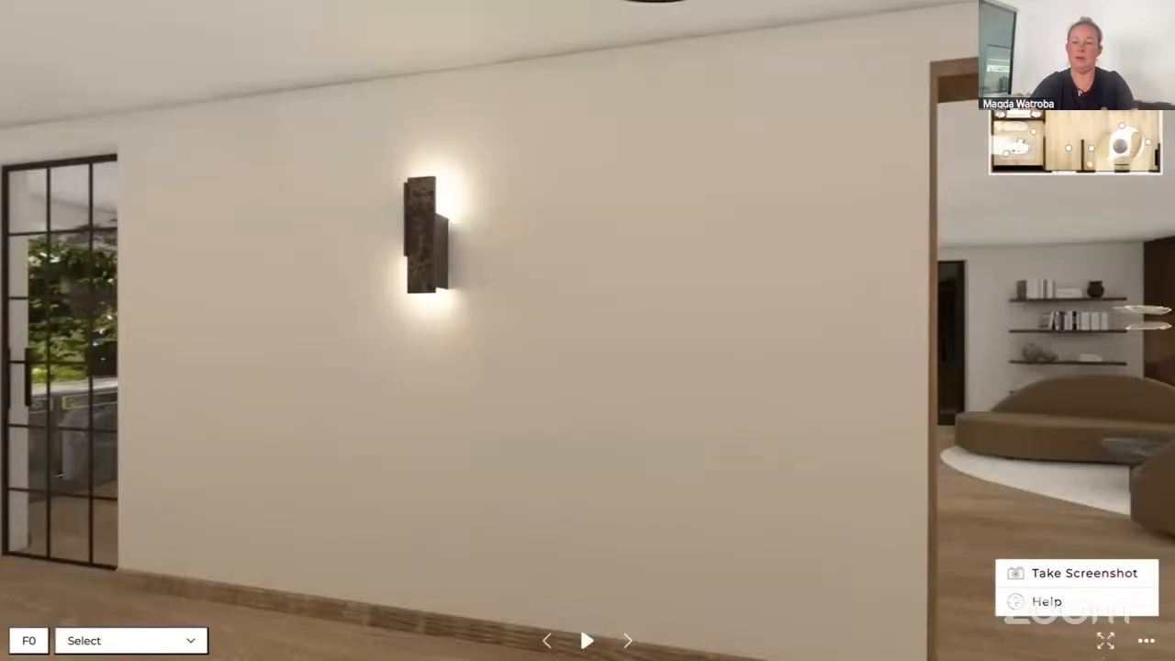
click(1105, 641)
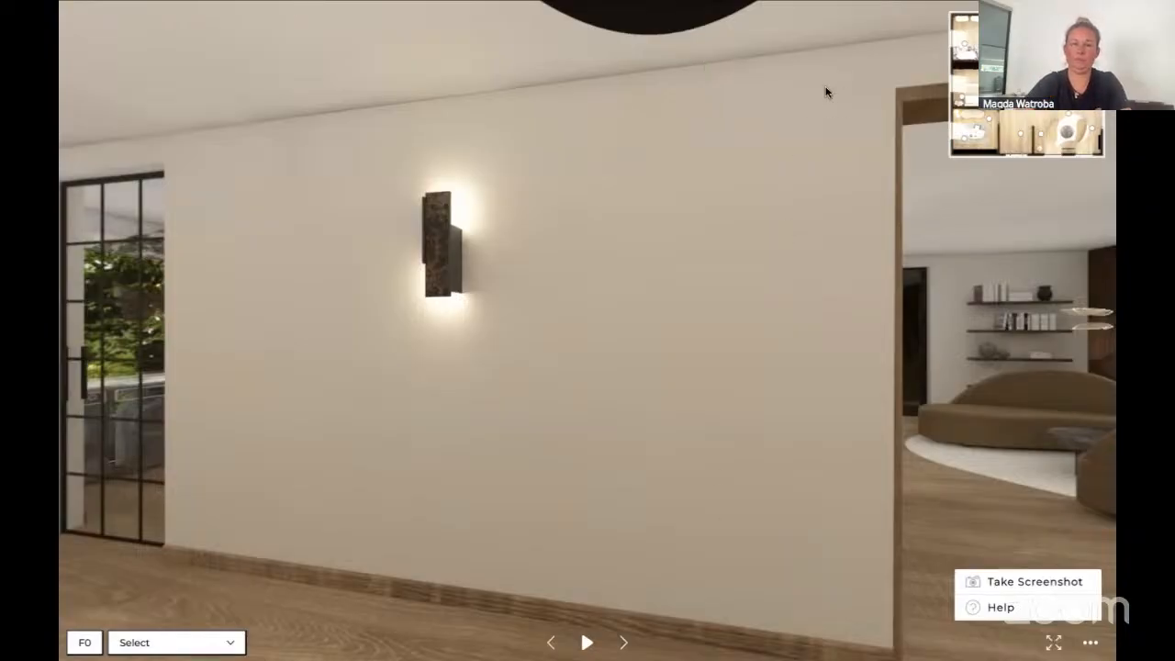
mouse_move(64, 5)
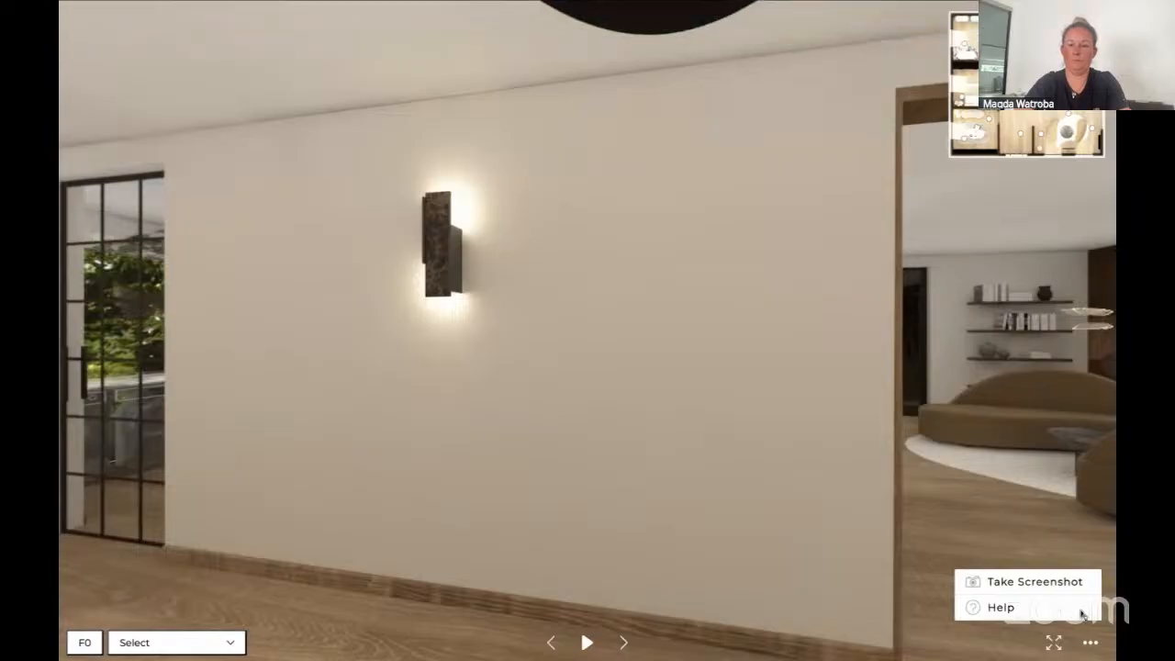
click(1053, 647)
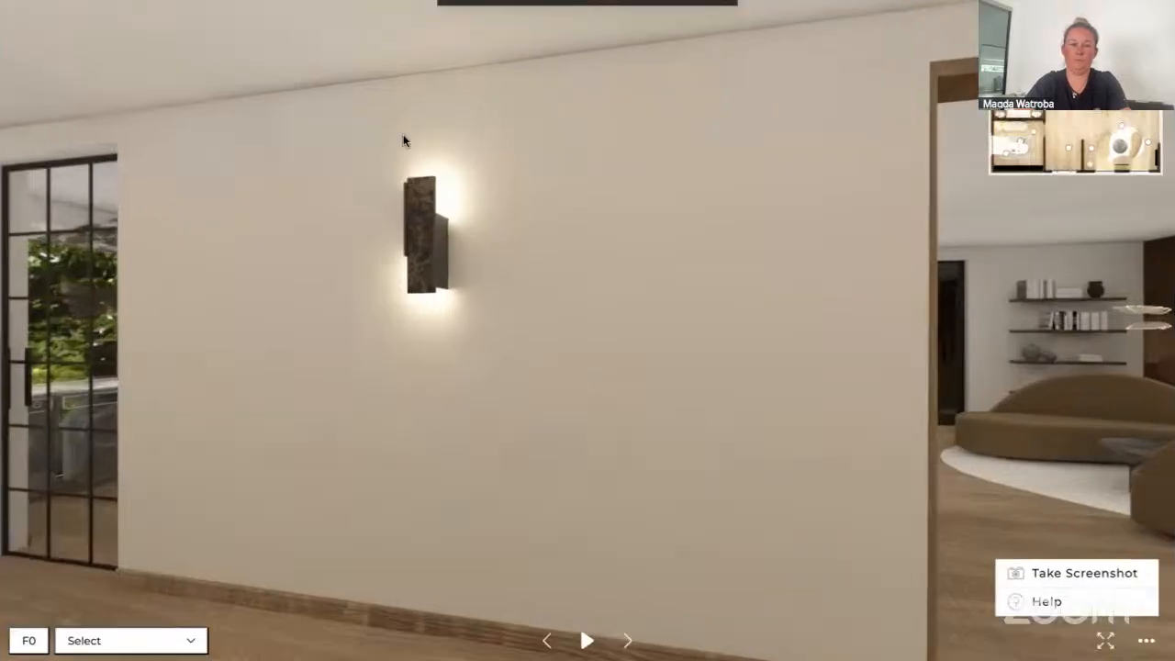
Close the walkthrough viewer and the gallery, then switch to the browser tab showing the agenda slides
key(Escape)
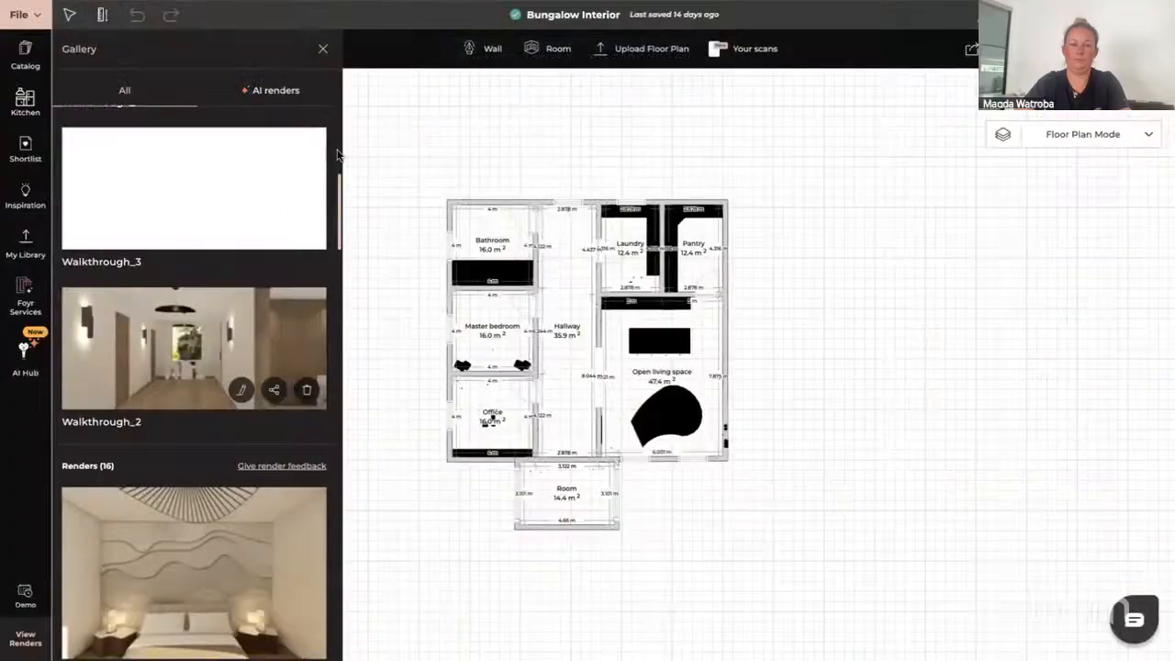
click(323, 51)
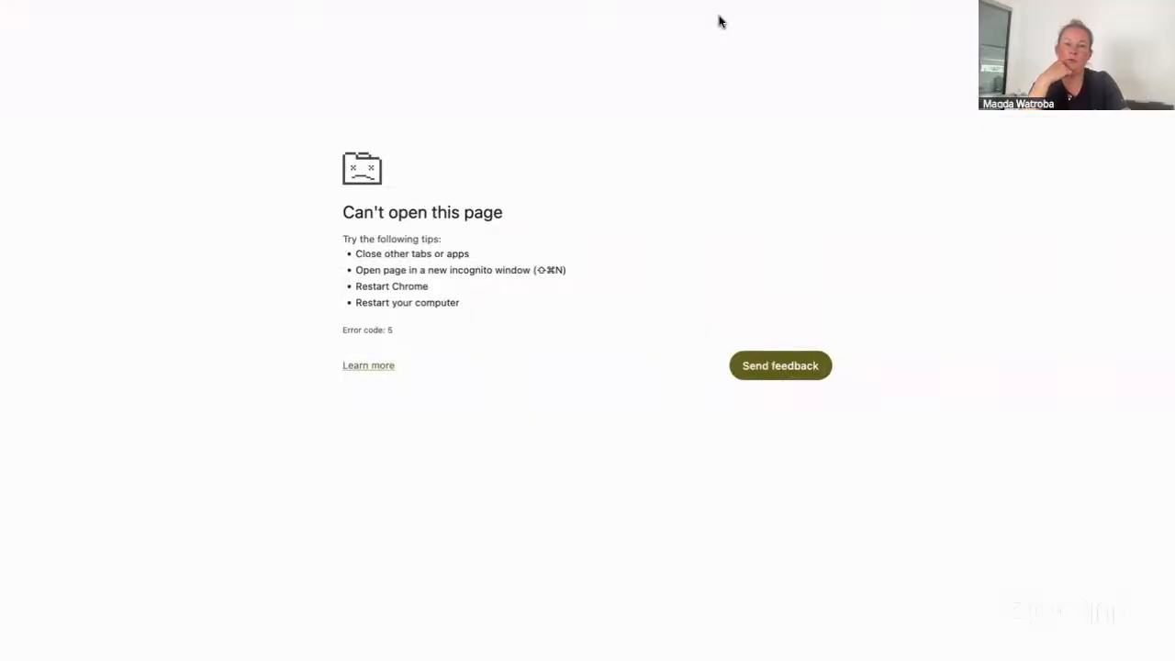
mouse_move(91, 18)
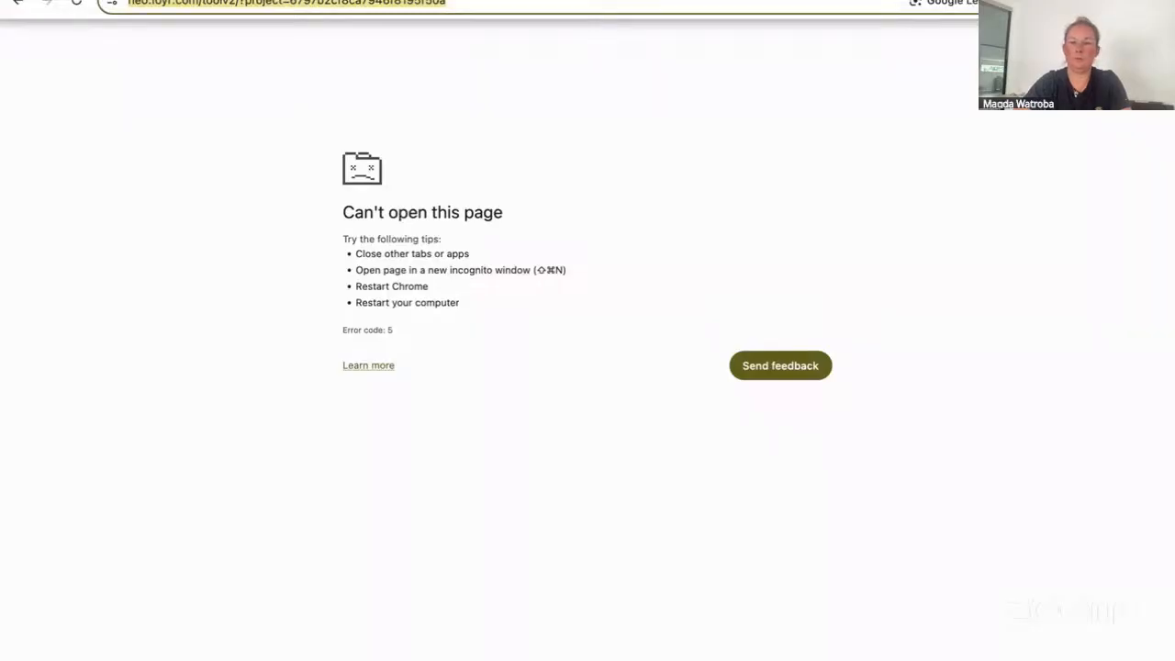
key(ctrl+Tab)
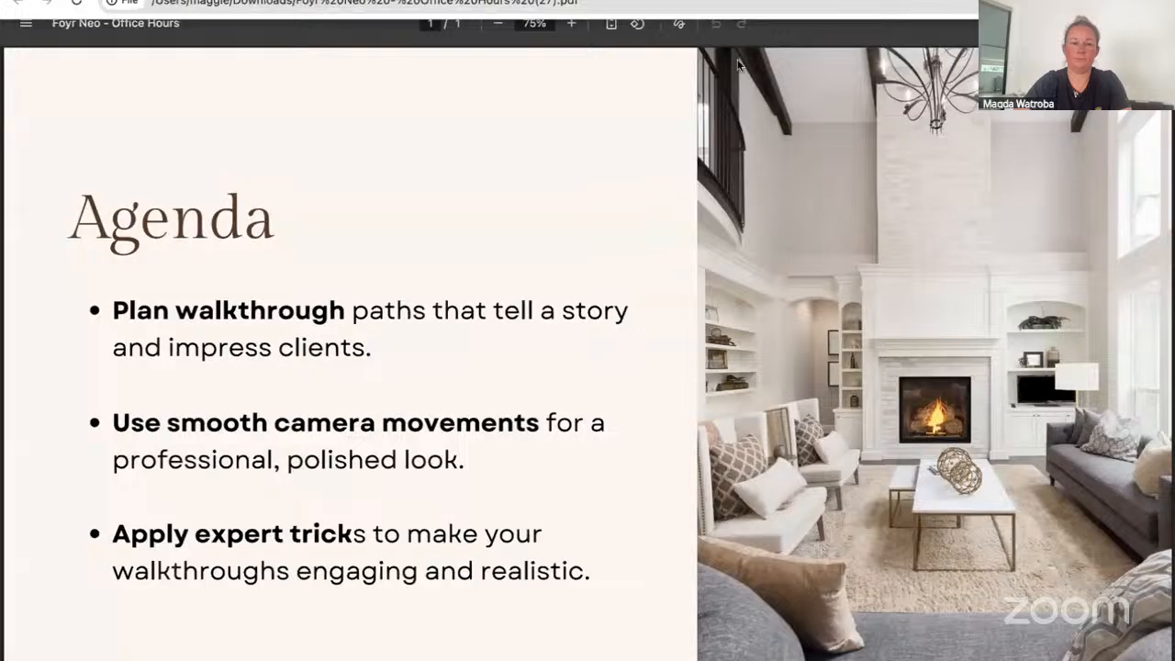
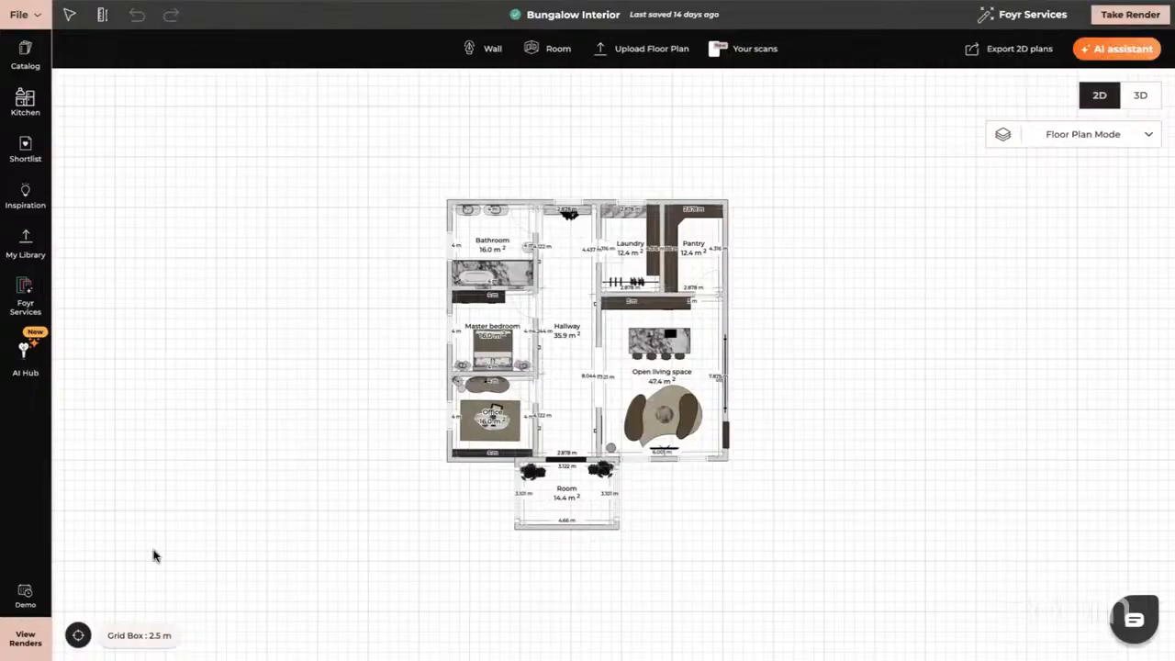
Open the renders gallery, scroll through the saved walkthroughs and renders, and open Walkthrough_2
click(25, 640)
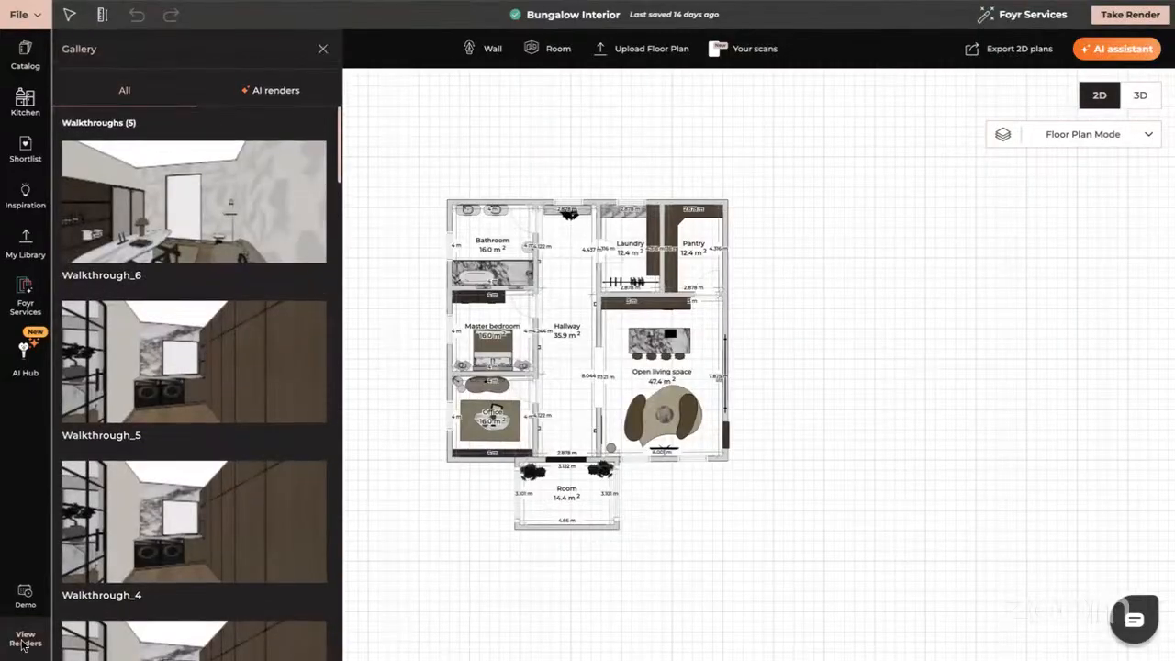
scroll(252, 417, down, 3)
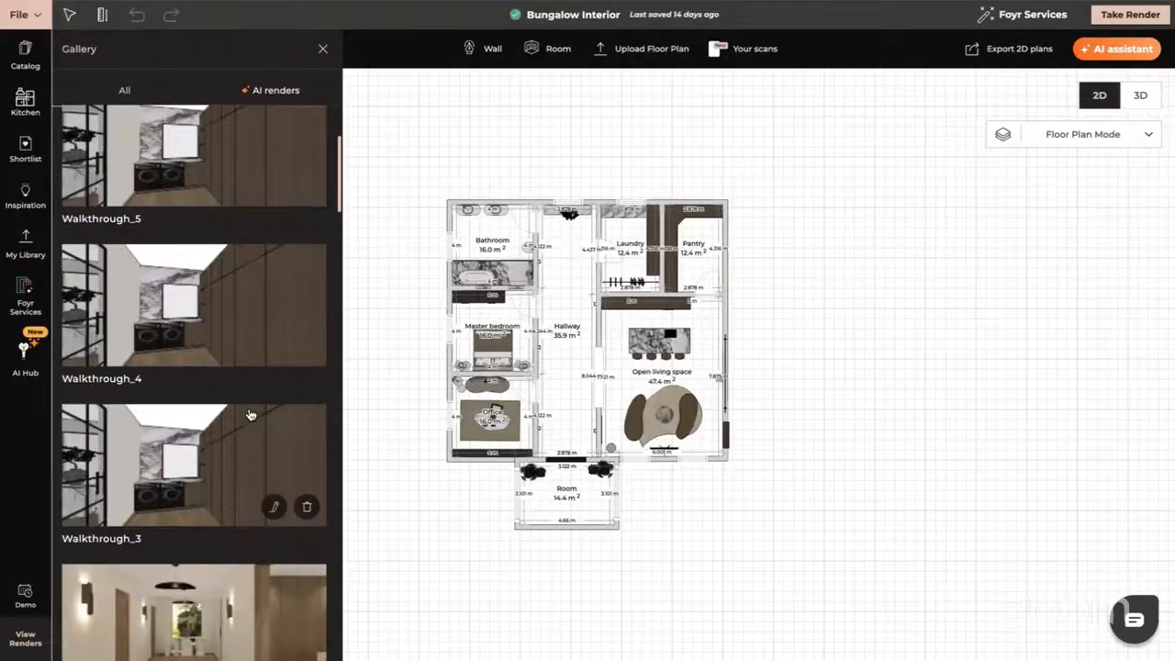
scroll(248, 415, down, 4)
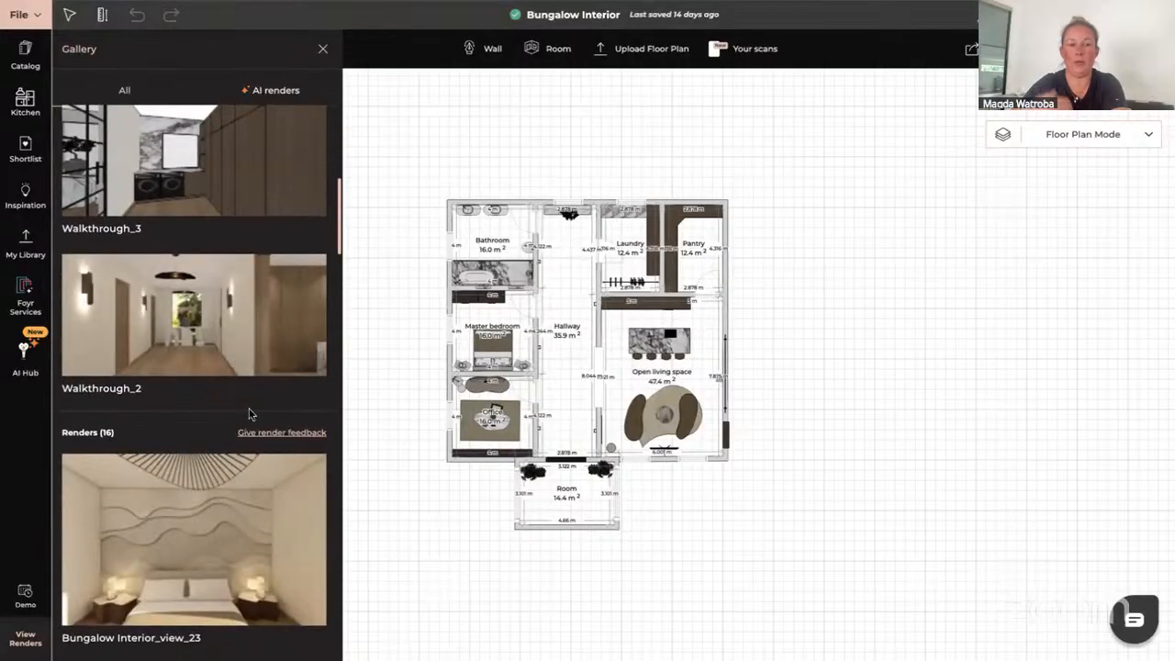
scroll(249, 415, down, 2)
scroll(248, 415, up, 1)
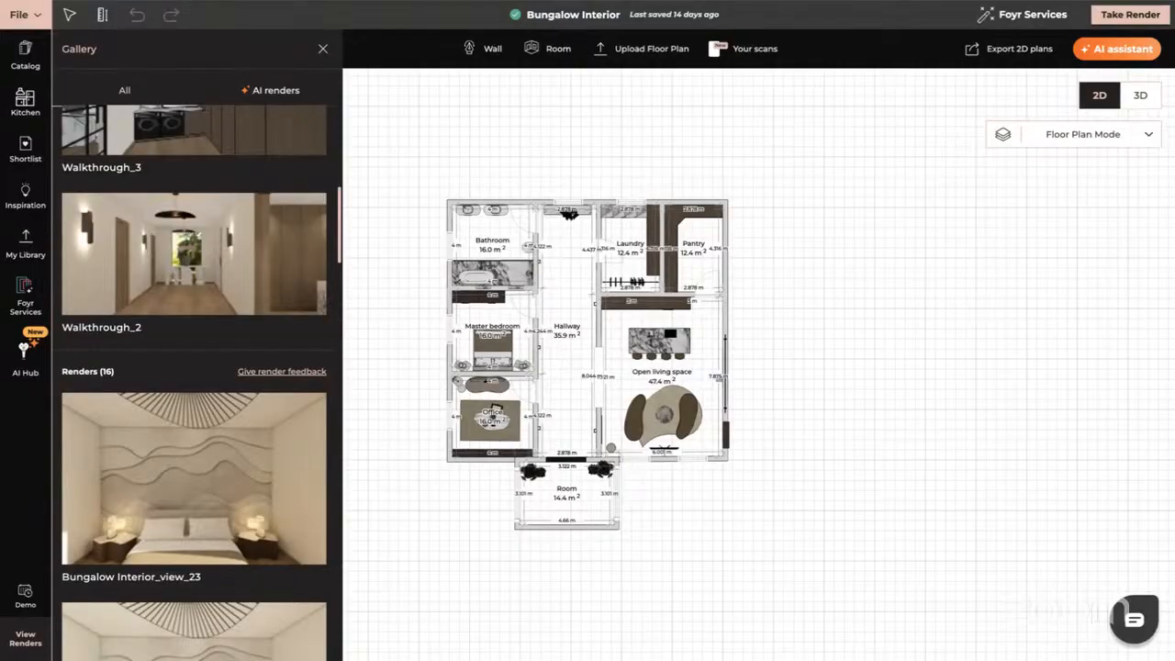
click(185, 259)
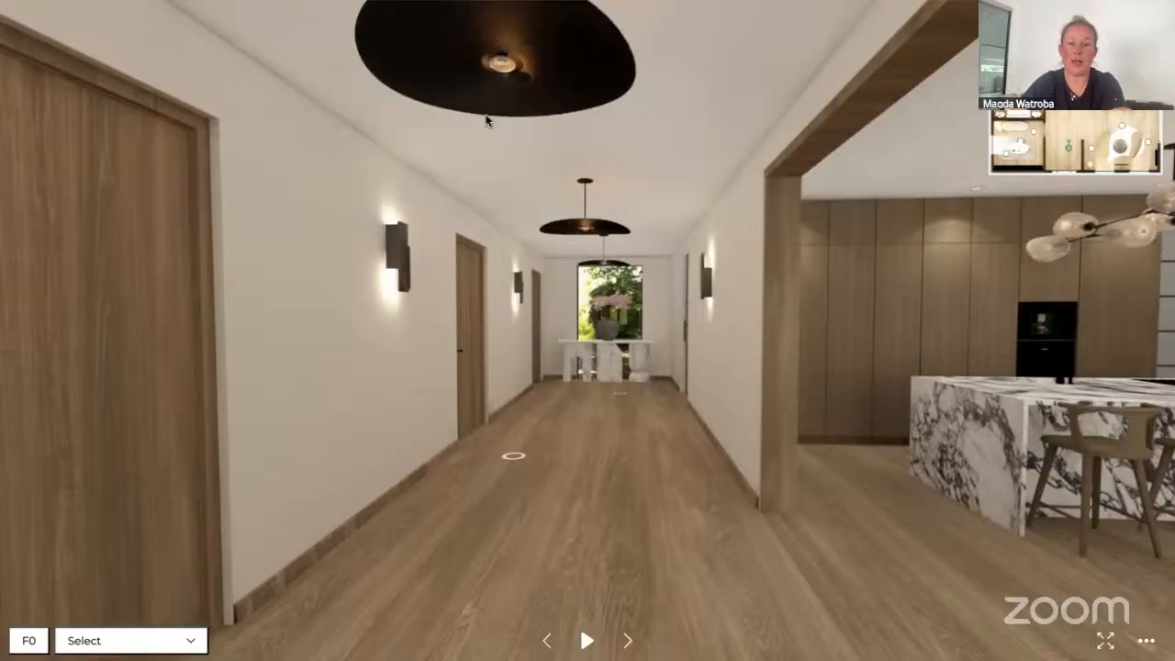
Play the Walkthrough_2 tour briefly along the hallway and pause it
click(587, 641)
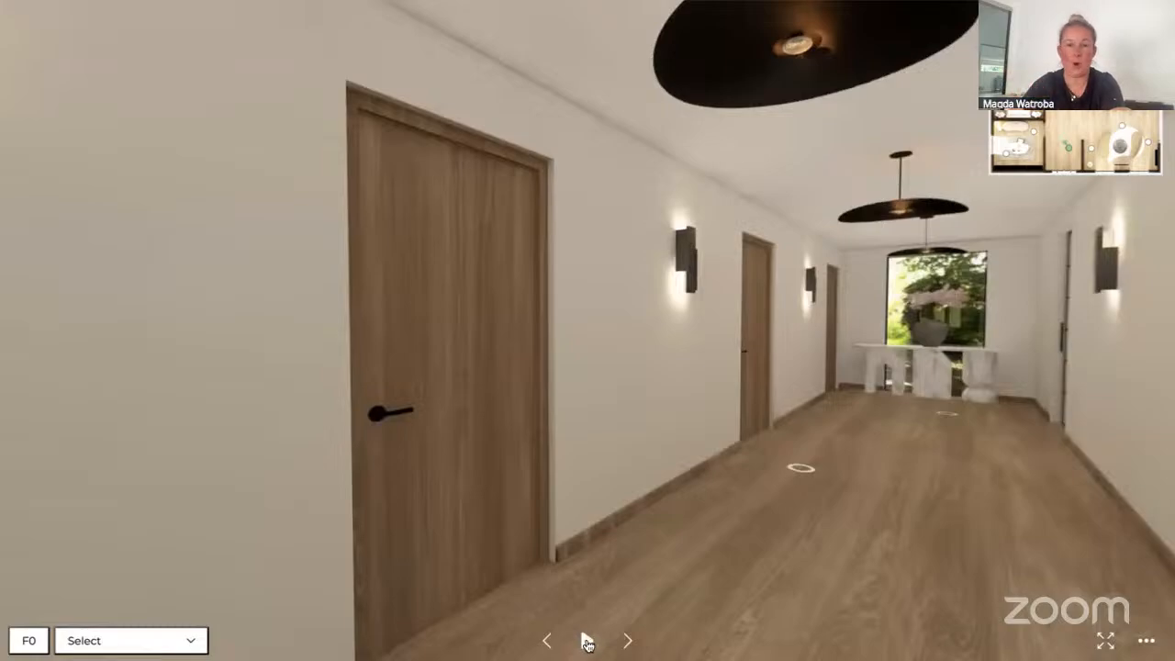
click(587, 640)
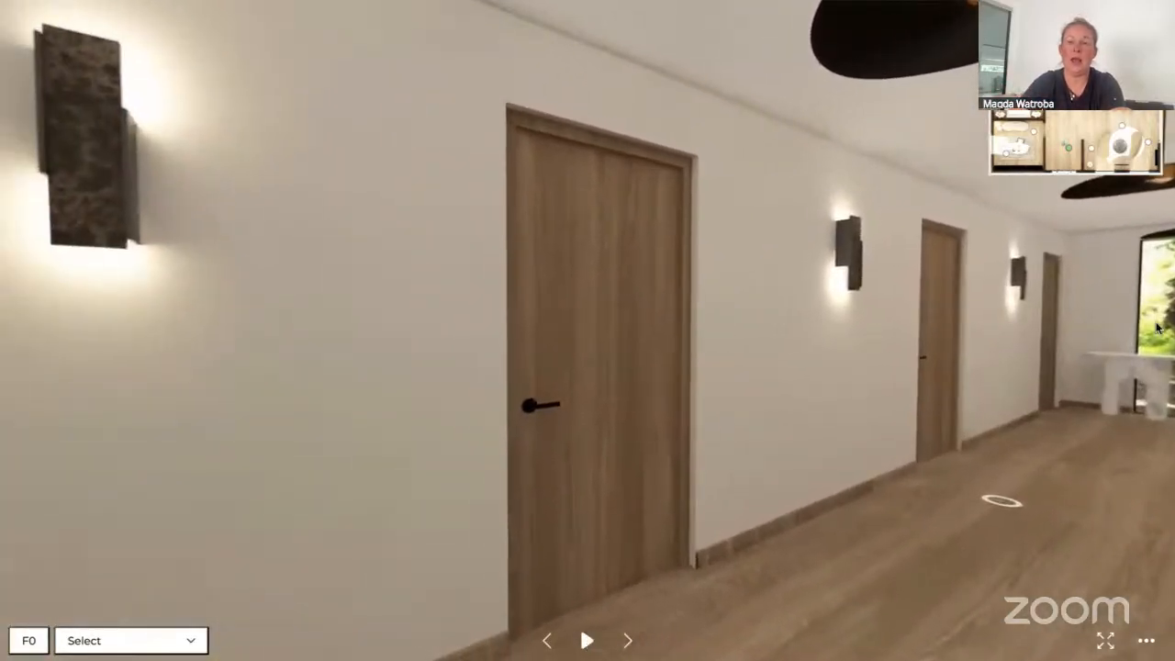
mouse_move(1129, 161)
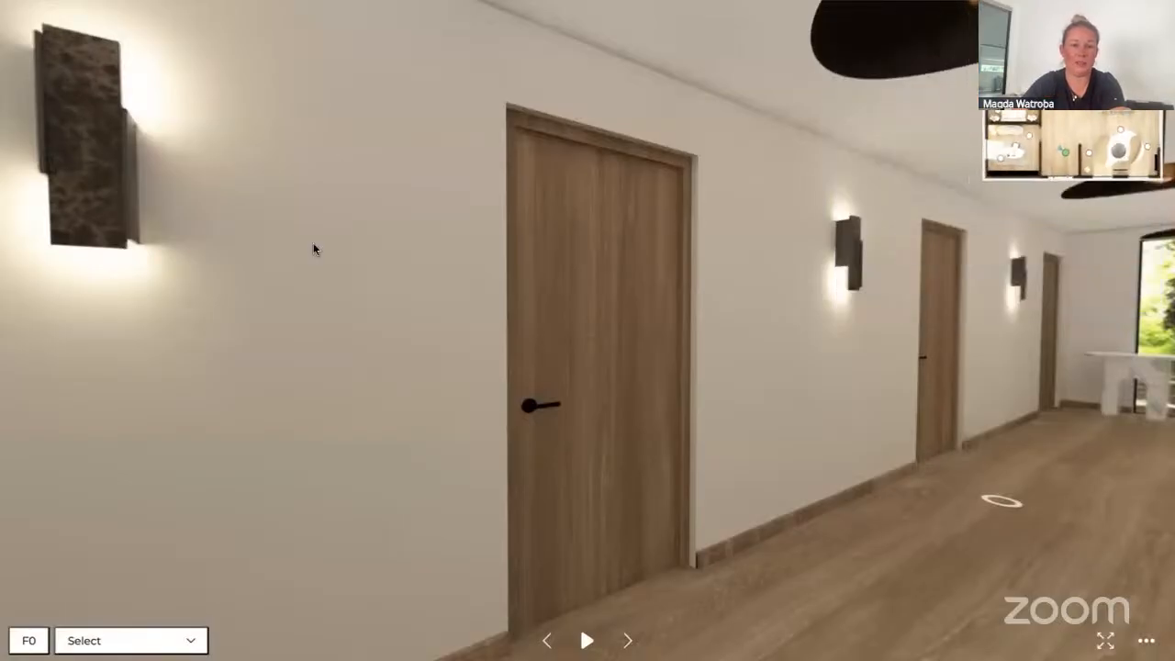
mouse_move(999, 165)
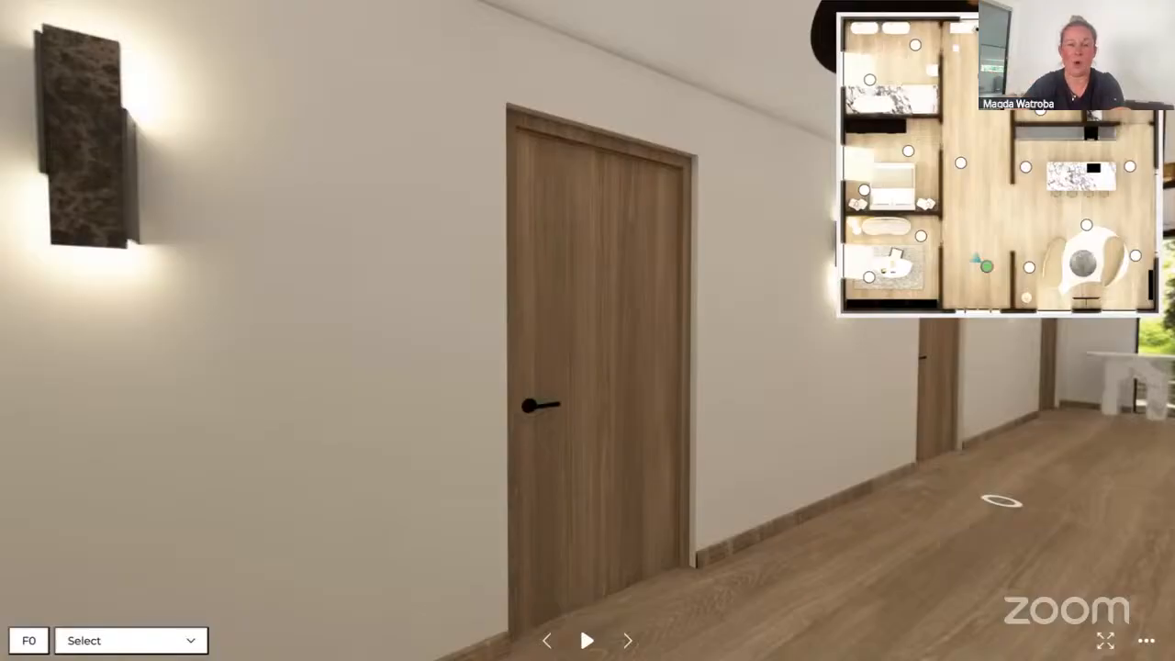
Look around the hallway and kitchen from the paused viewpoint, then close the walkthrough viewer and the gallery
drag(851, 504, 679, 488)
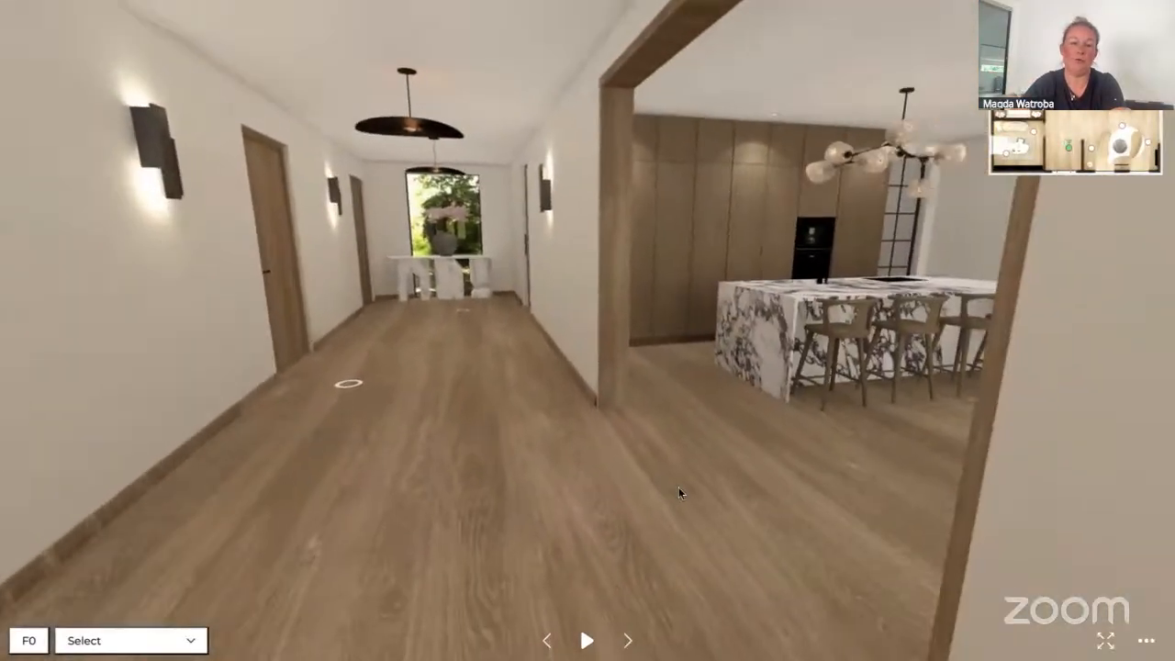
click(965, 499)
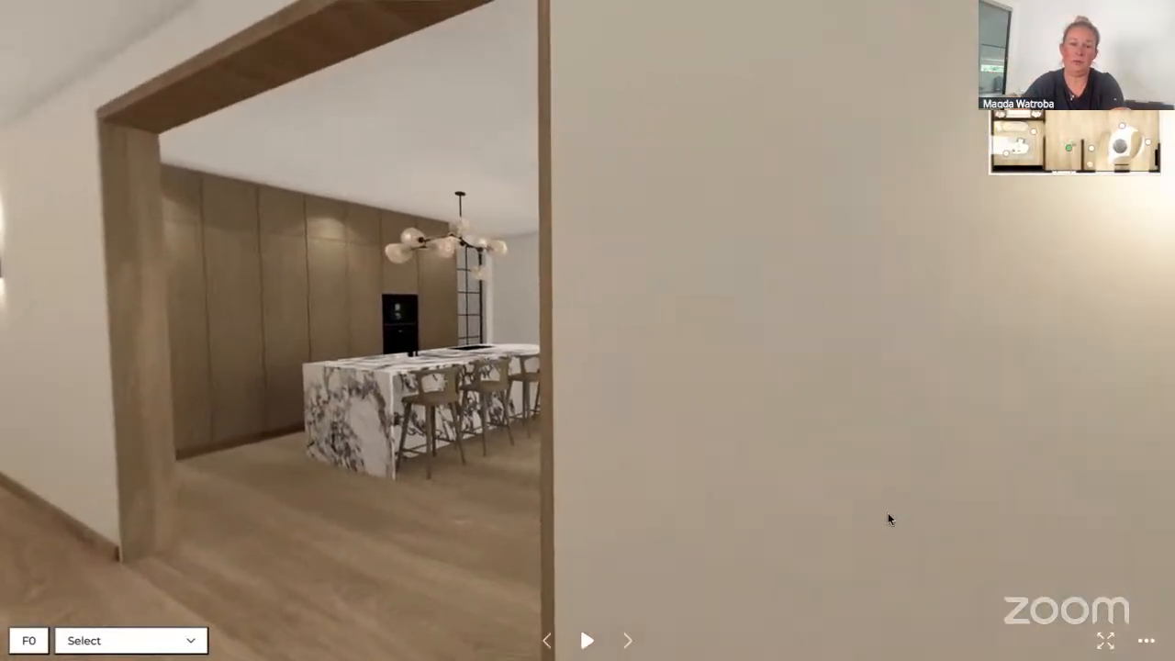
drag(888, 514, 1016, 520)
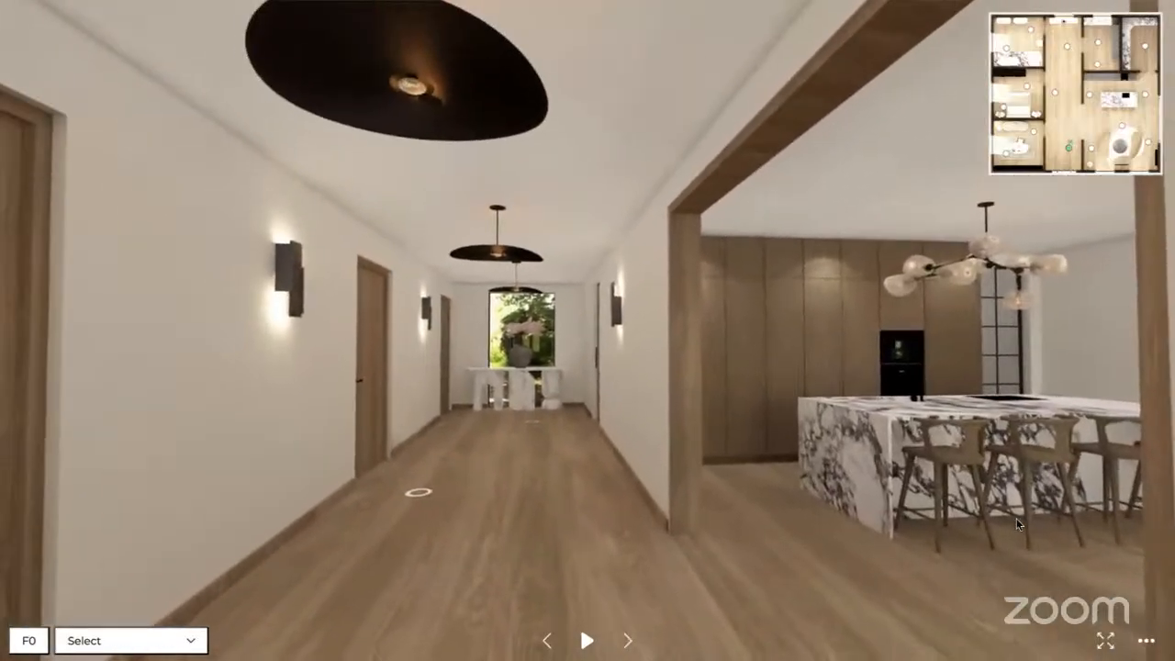
click(552, 462)
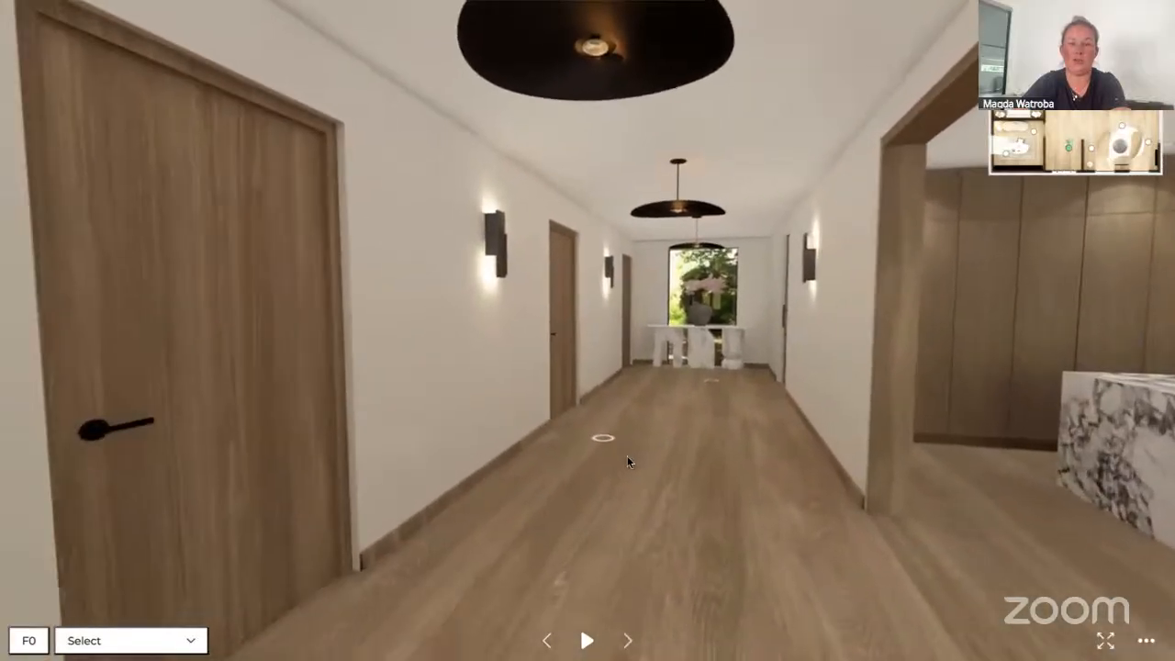
drag(627, 455, 576, 461)
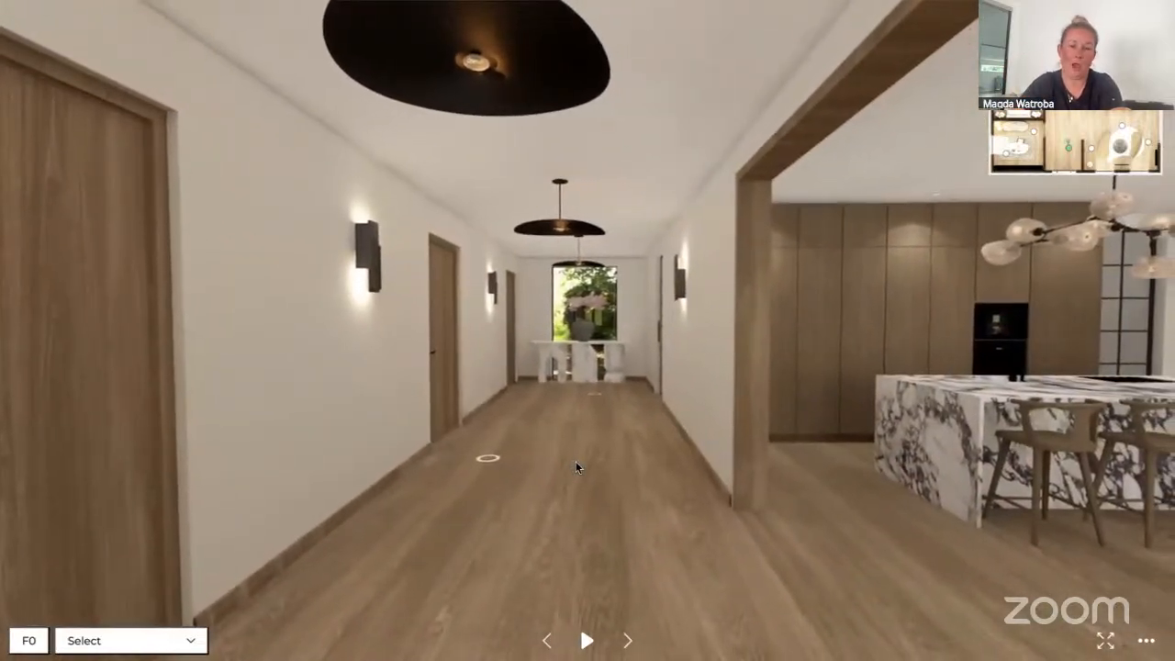
click(586, 642)
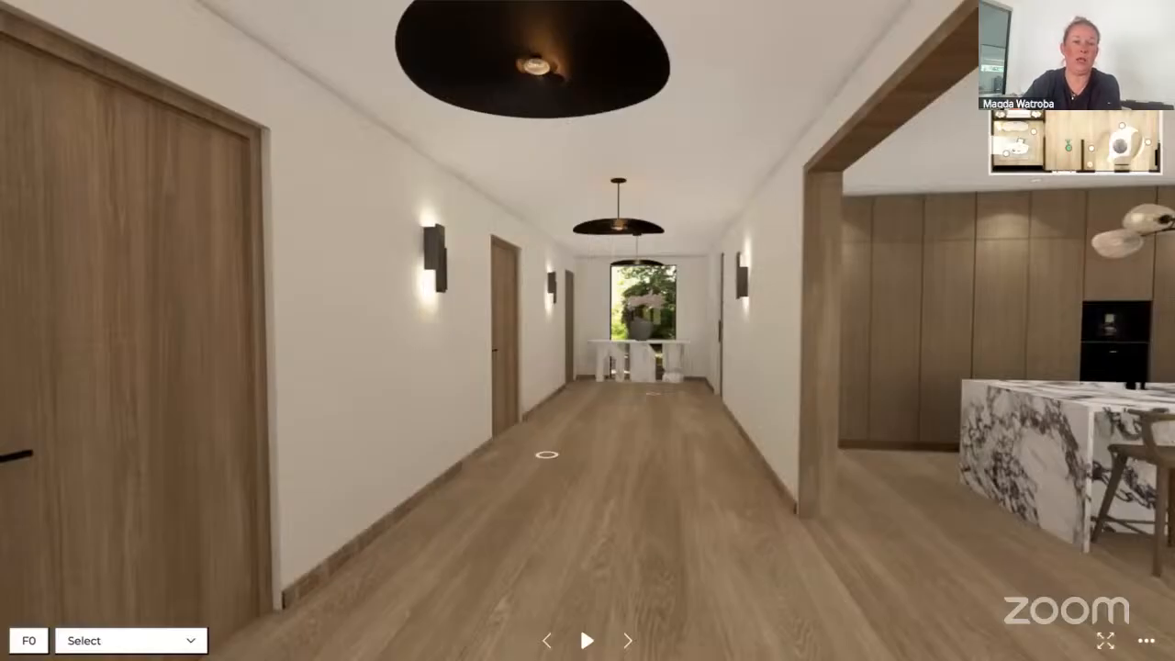
key(Escape)
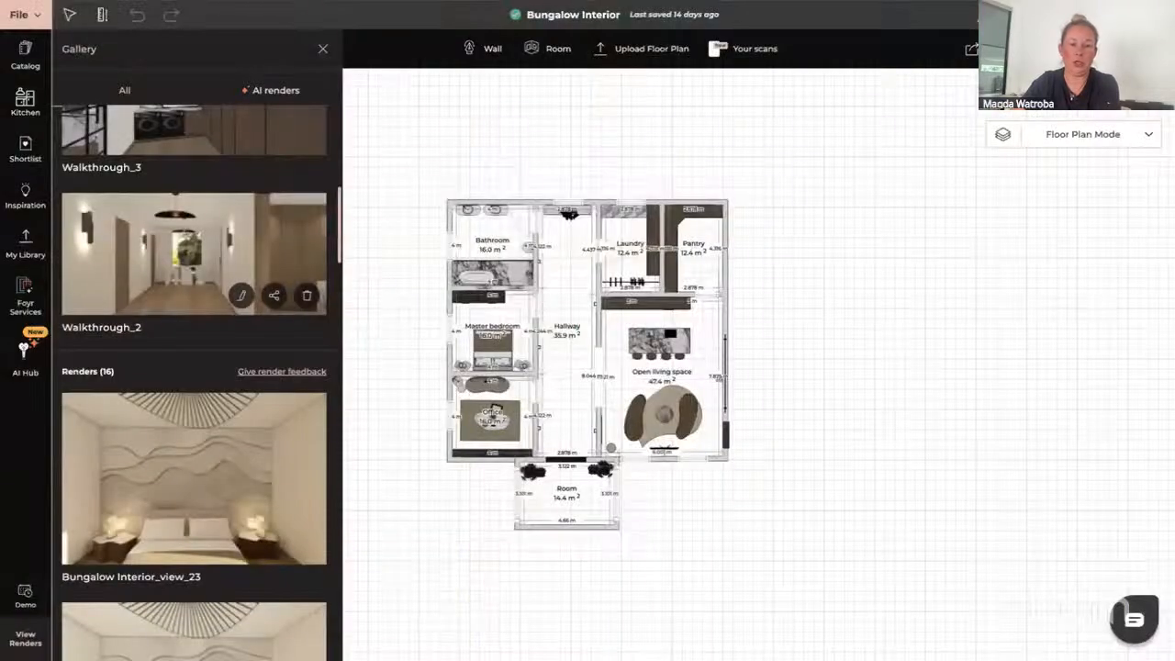
click(322, 47)
Browse the catalog's Staging category, open People & Pets and filter it to Women
click(25, 57)
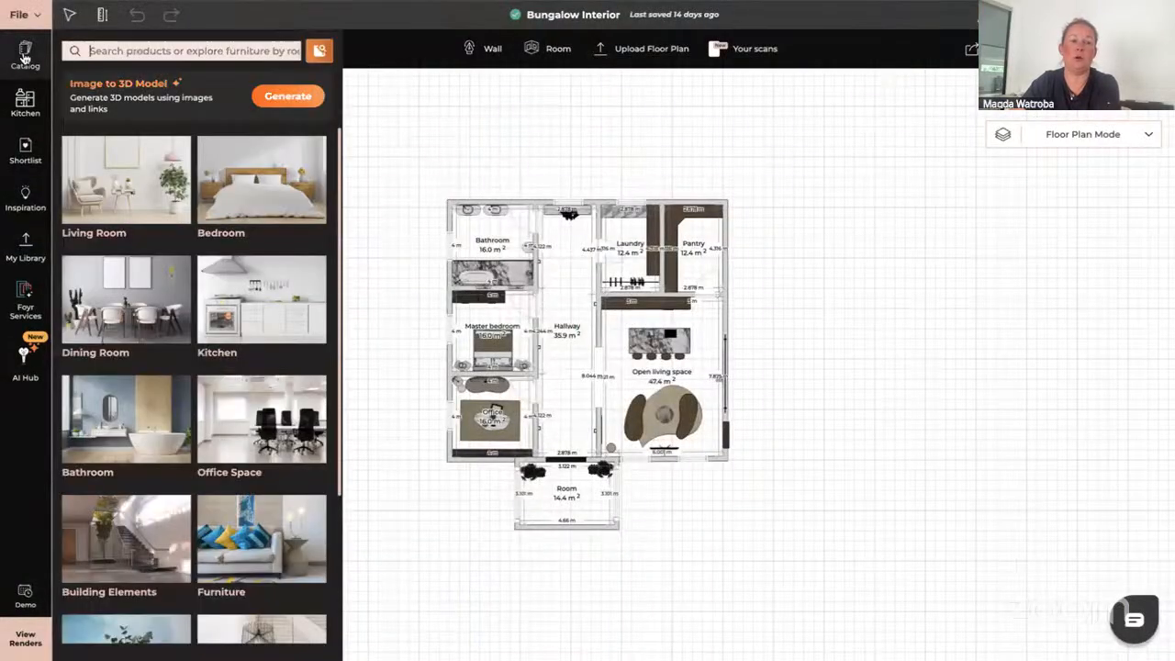
scroll(140, 347, down, 3)
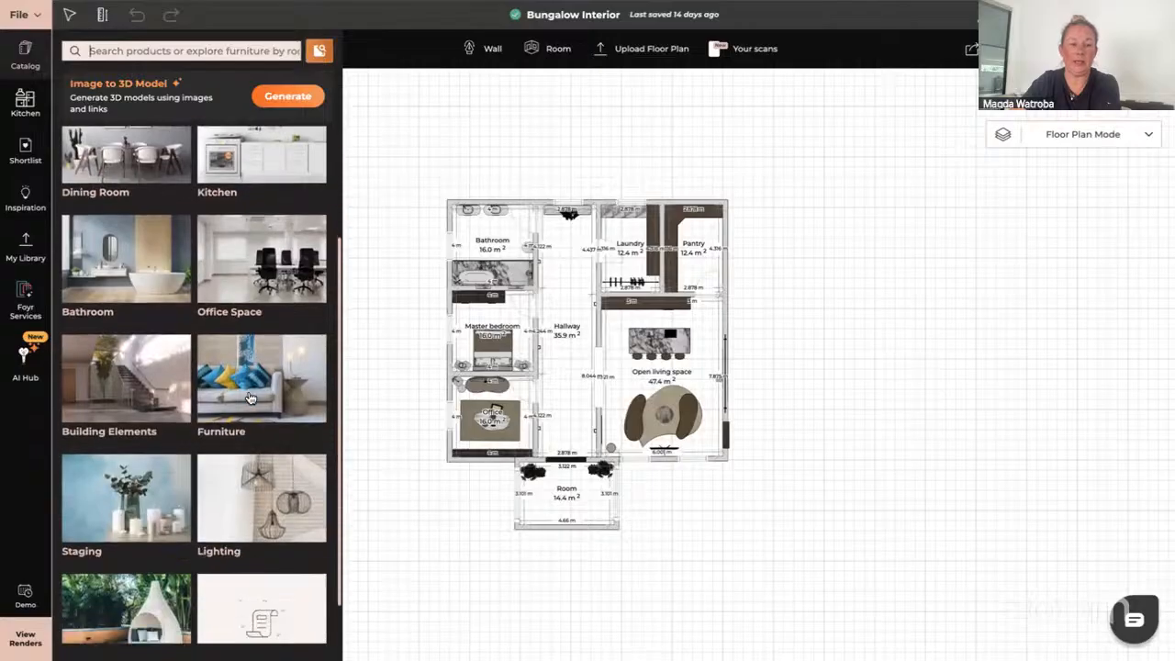
click(103, 447)
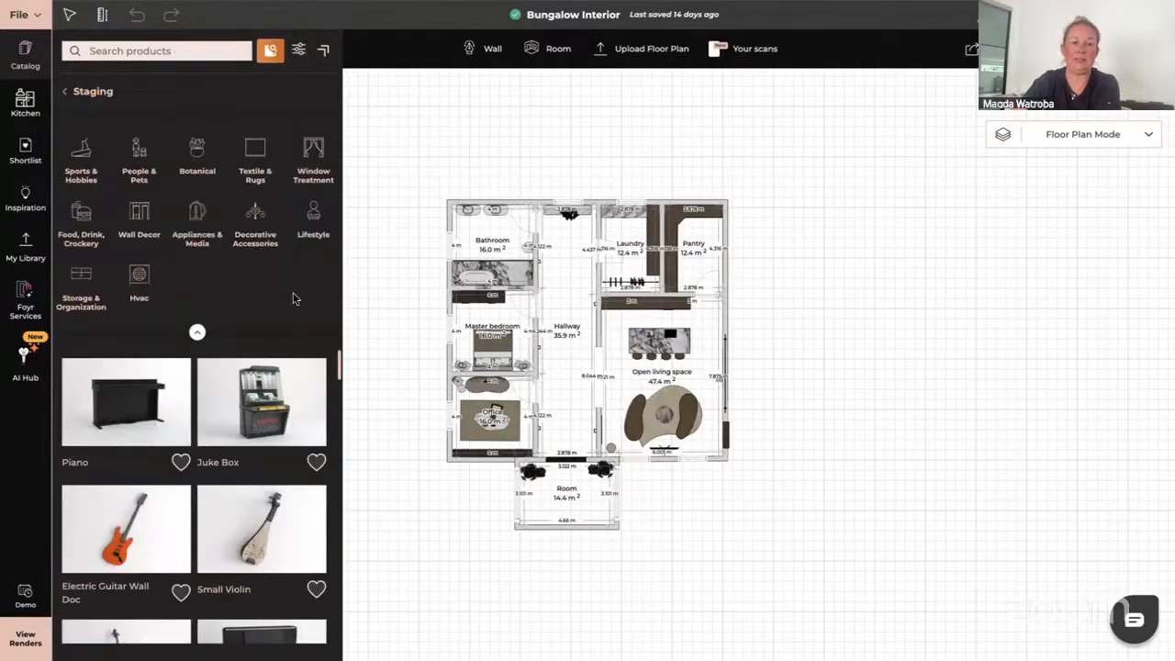
click(137, 153)
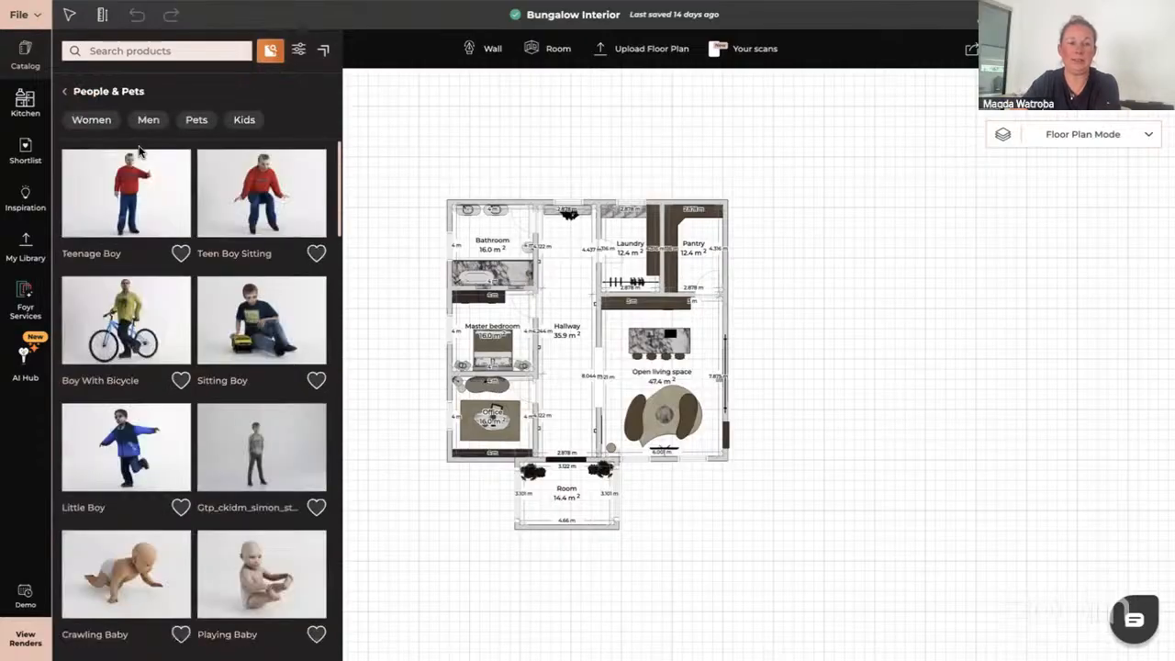
click(92, 119)
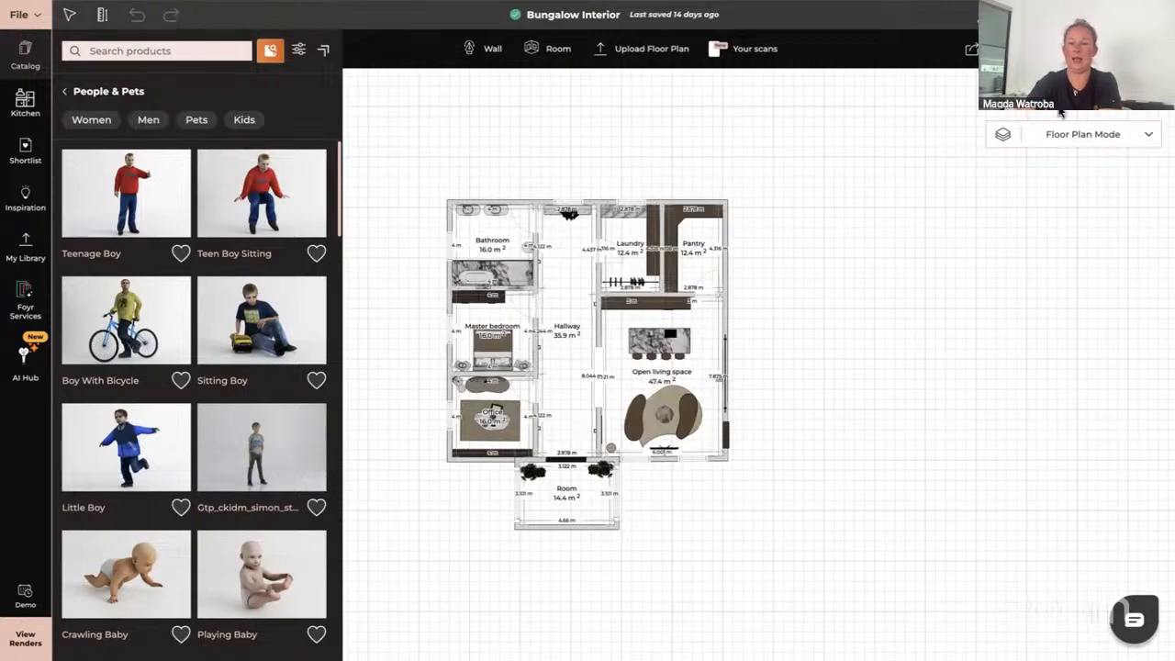
Switch the plan to walkthrough mode and open Walkthrough_6 for editing
click(1083, 134)
click(1008, 226)
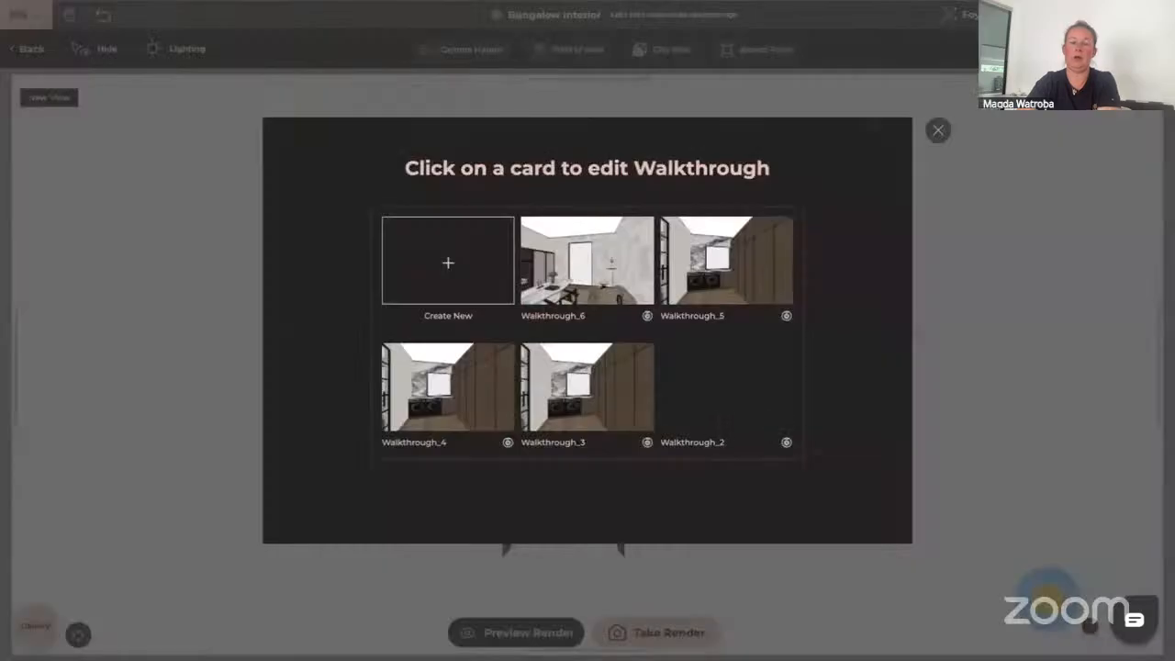
click(579, 292)
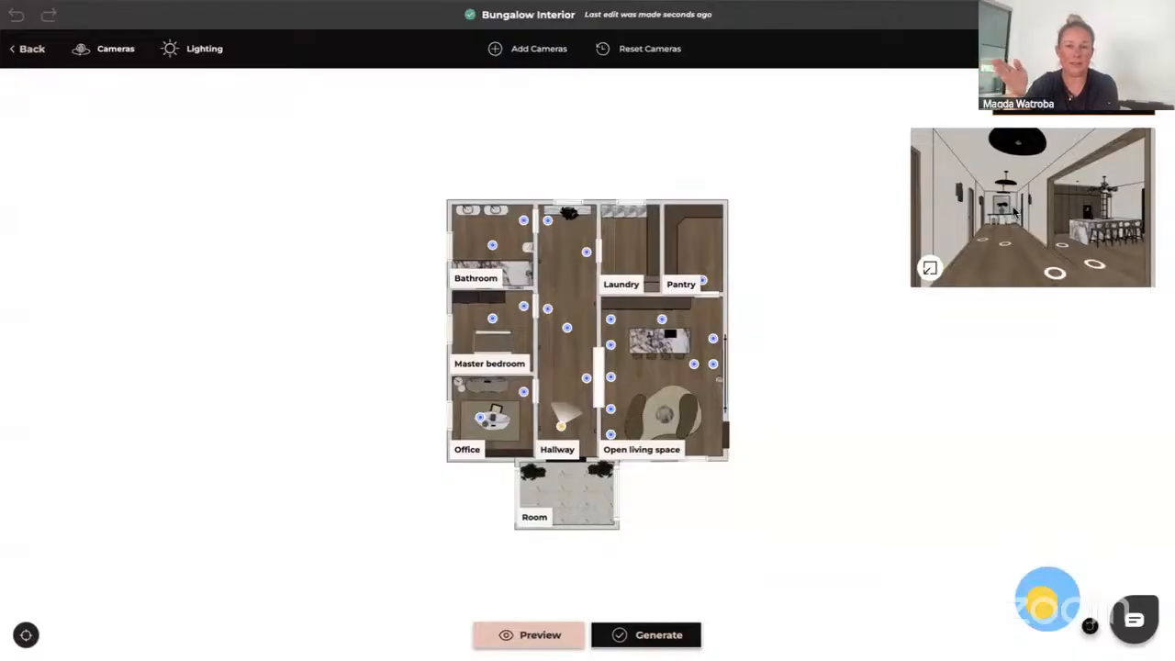
Switch the camera preview to the 3D hallway view and back to 2D
click(930, 269)
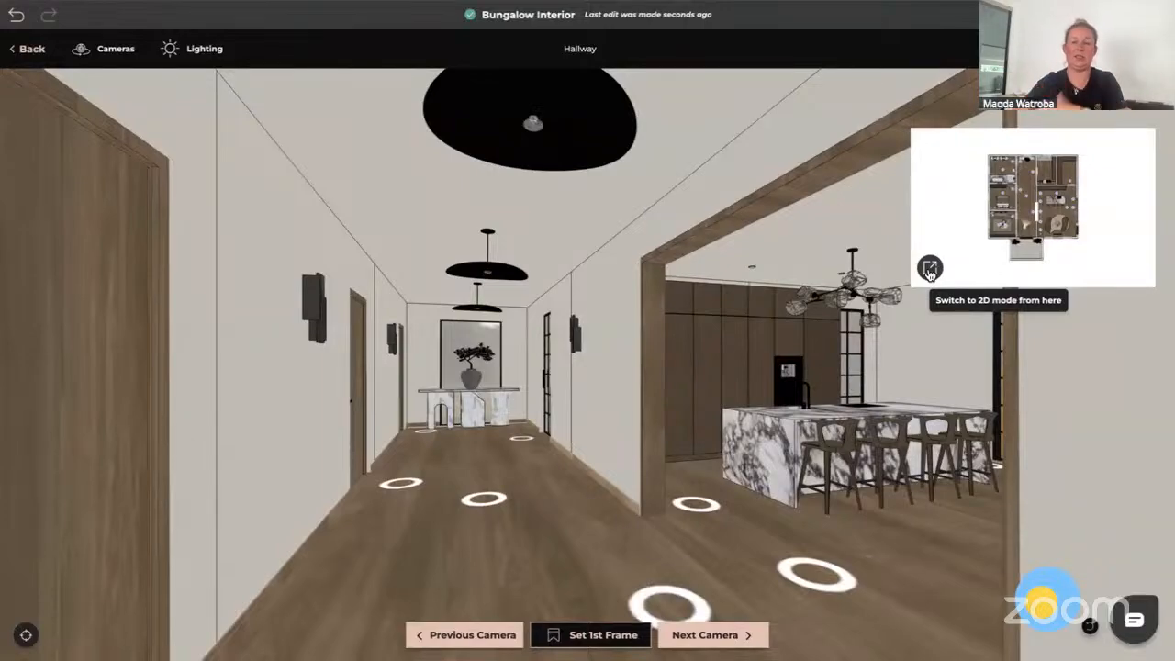
click(930, 269)
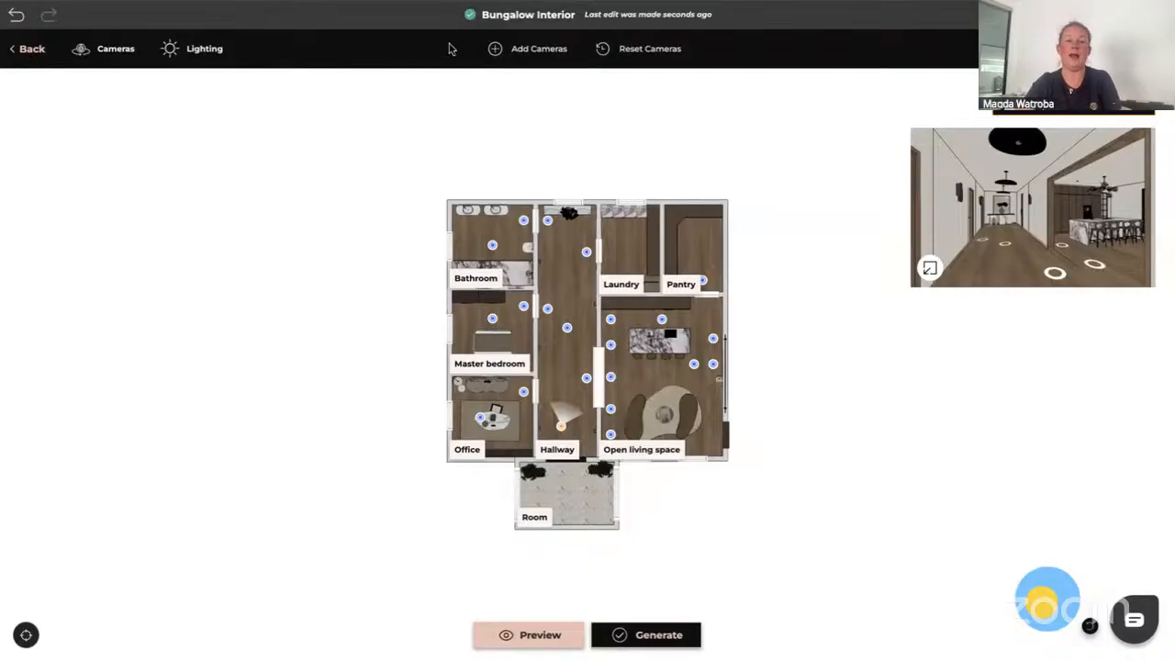
Open the walkthrough lighting settings, set interior product lighting to Medium, and review the environment options before closing the panel
click(197, 53)
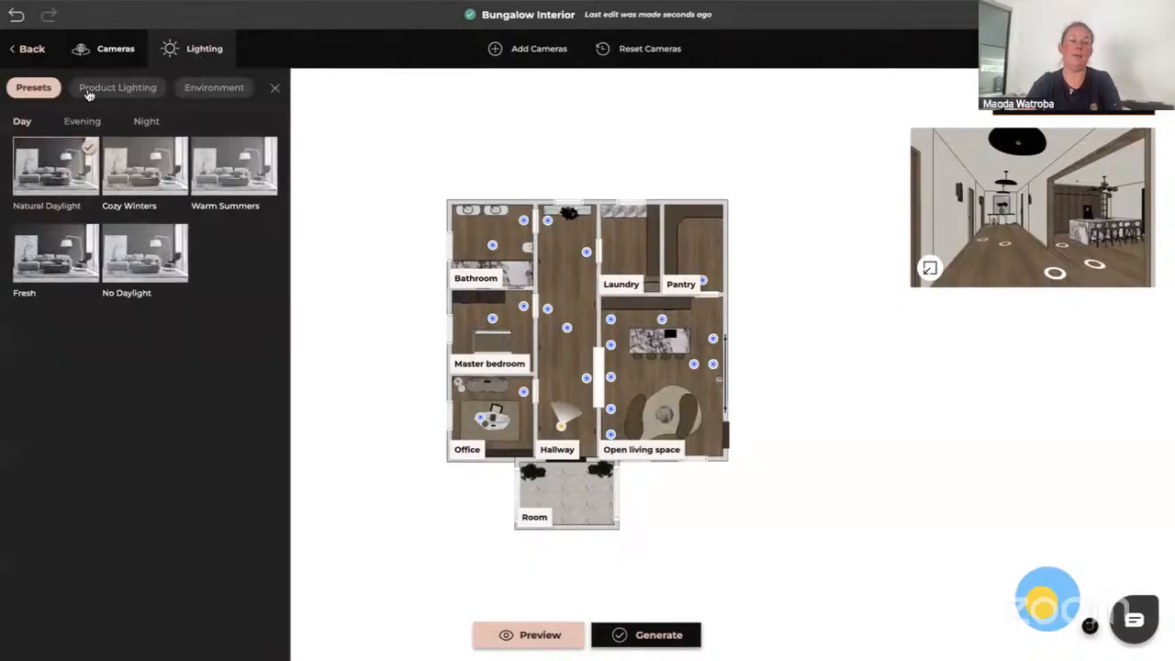
click(117, 89)
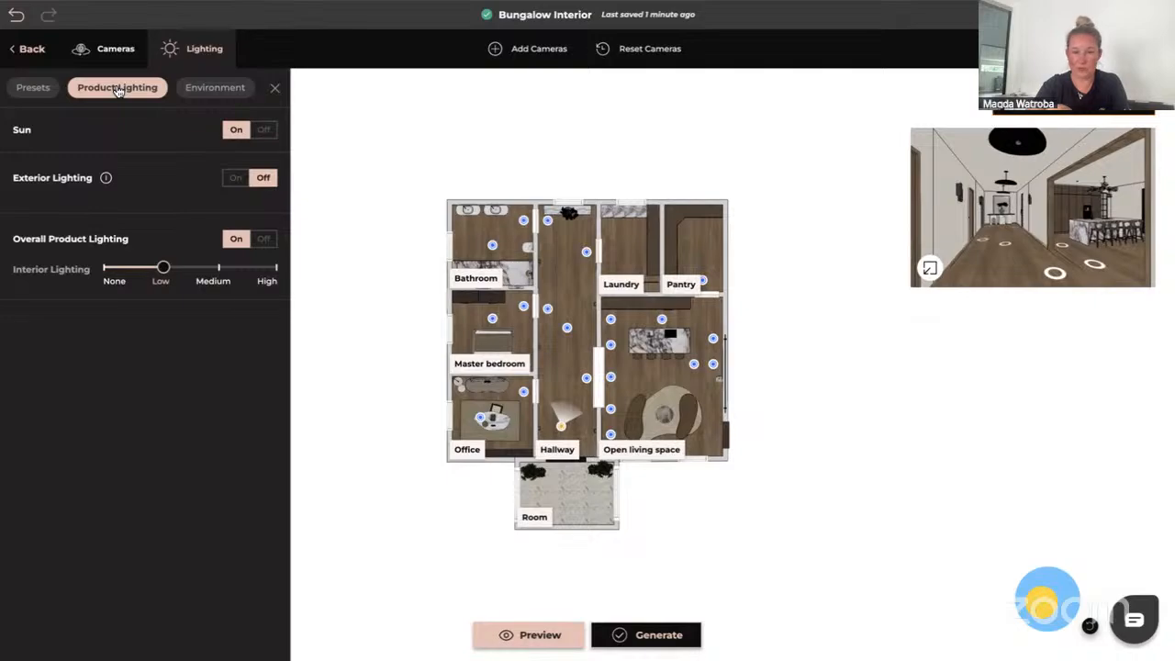
click(217, 267)
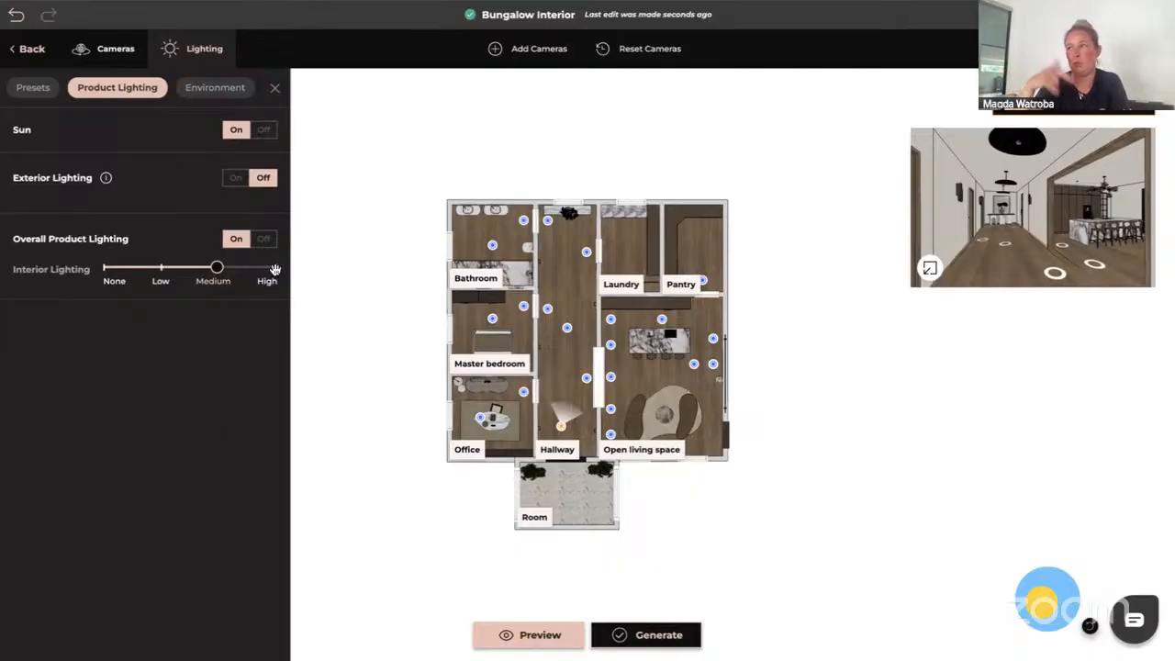
click(224, 89)
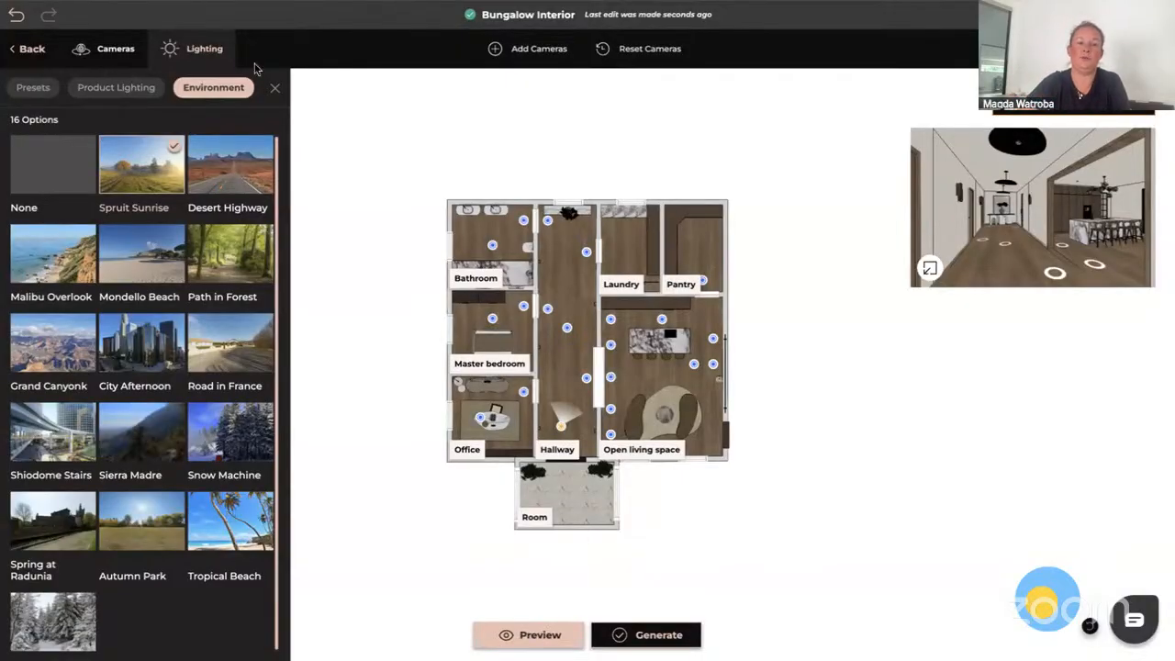
click(276, 89)
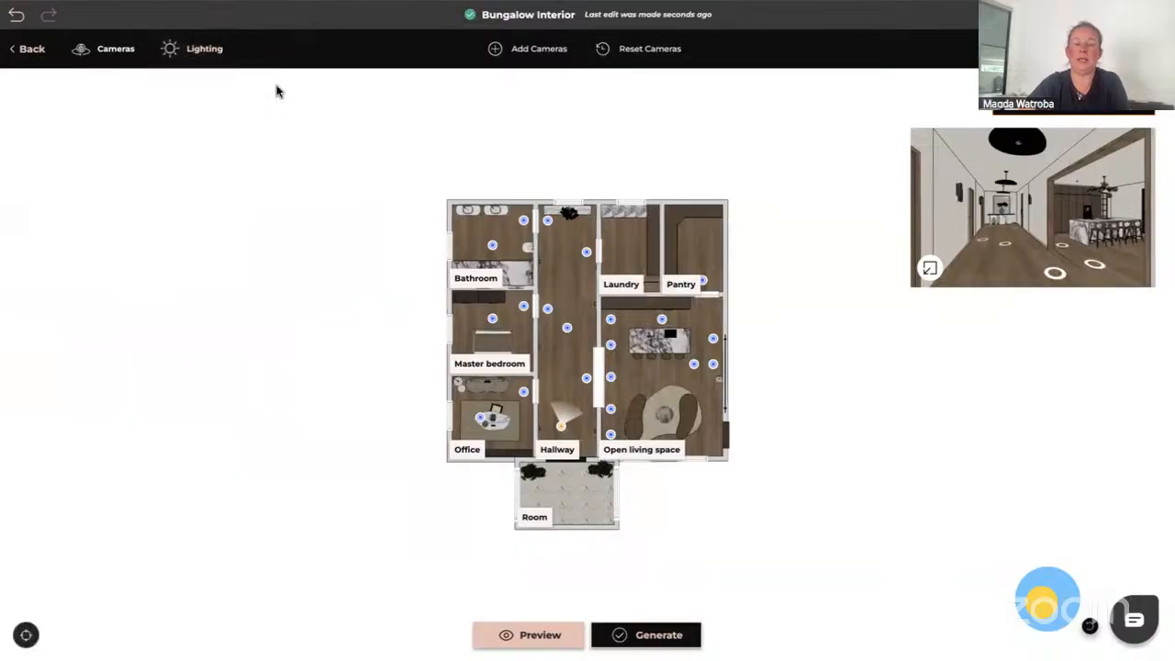